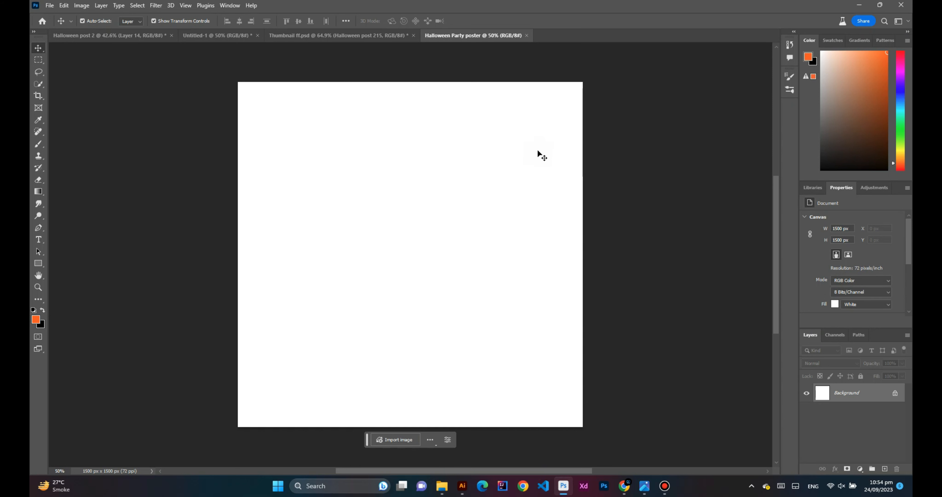
{"action": "scroll", "coordinate": [499, 153], "scroll_direction": "right", "scroll_amount": 3, "text": "ctrl"}
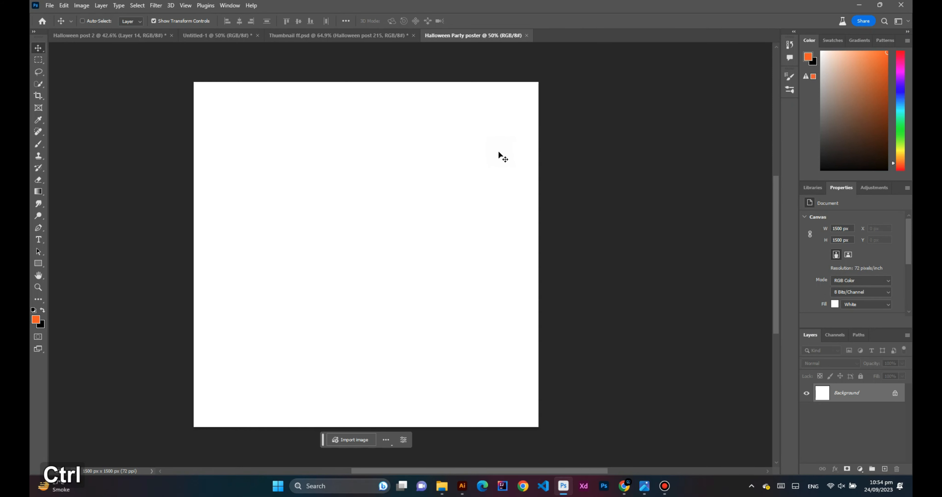
{"action": "scroll", "coordinate": [465, 175], "scroll_direction": "down", "scroll_amount": 1, "text": "alt"}
{"action": "scroll", "coordinate": [465, 174], "scroll_direction": "down", "scroll_amount": 4, "text": "alt"}
{"action": "scroll", "coordinate": [464, 174], "scroll_direction": "up", "scroll_amount": 5, "text": "alt"}
{"action": "scroll", "coordinate": [462, 174], "scroll_direction": "down", "scroll_amount": 1, "text": "alt"}
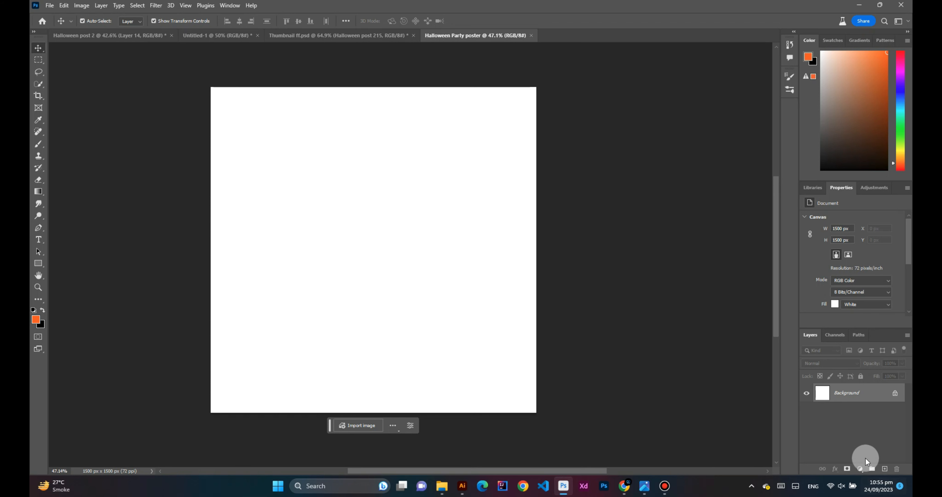
Step: Add a gradient fill layer above the background using the orange-to-purple preset from the Halloween Flyer gradient group
{"action": "left_click", "coordinate": [860, 469]}
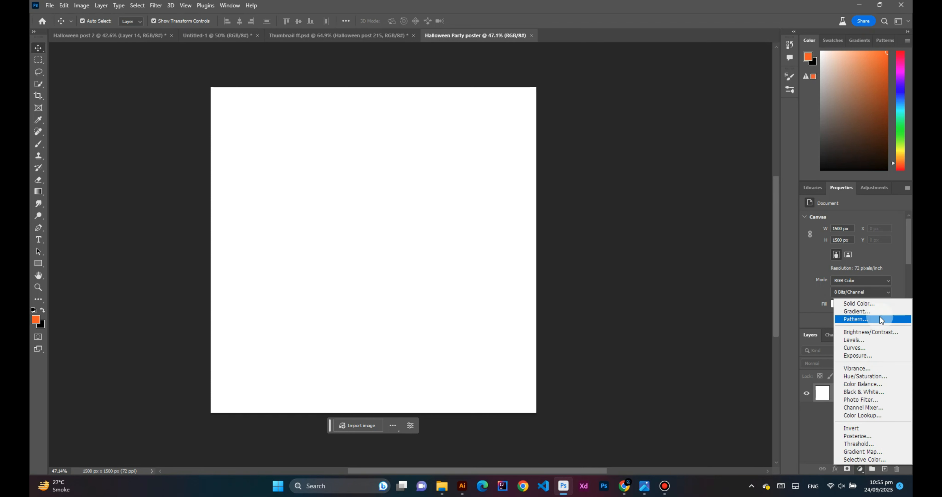
{"action": "left_click", "coordinate": [877, 311]}
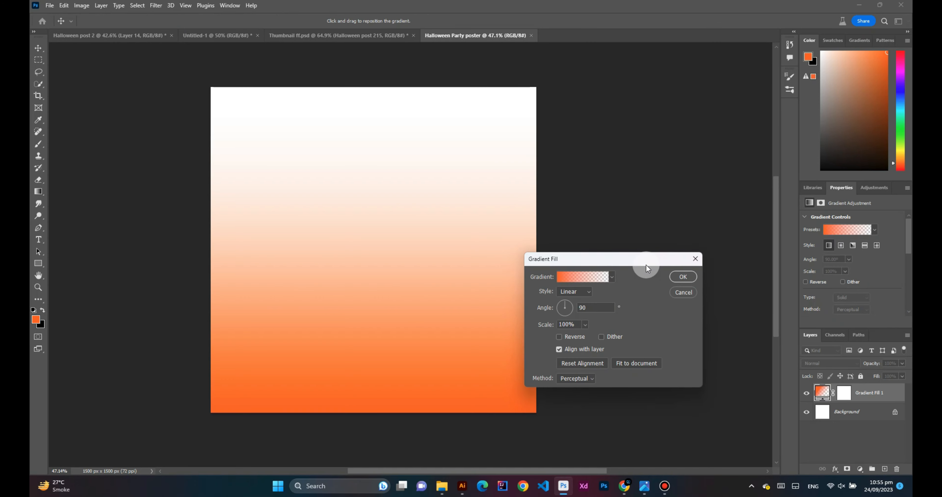
{"action": "left_click", "coordinate": [598, 277]}
{"action": "scroll", "coordinate": [655, 207], "scroll_direction": "down", "scroll_amount": 3}
{"action": "scroll", "coordinate": [658, 207], "scroll_direction": "down", "scroll_amount": 3}
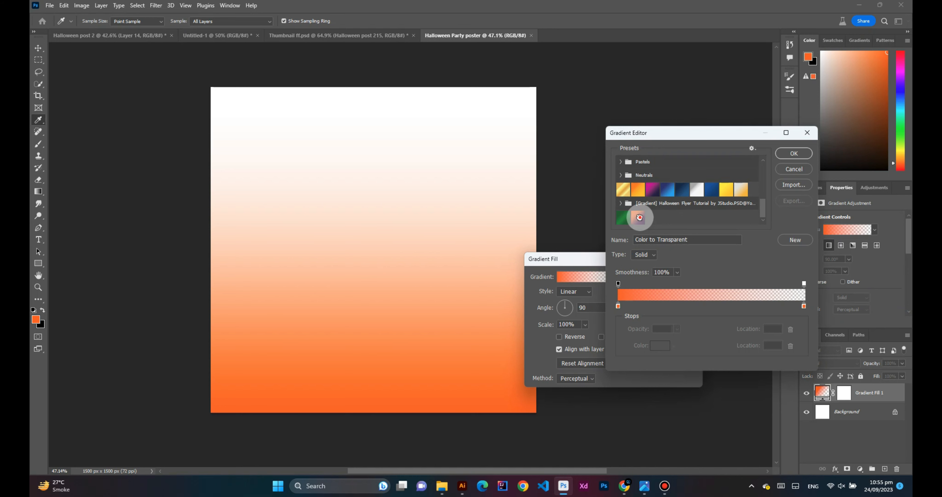
{"action": "left_click", "coordinate": [637, 217]}
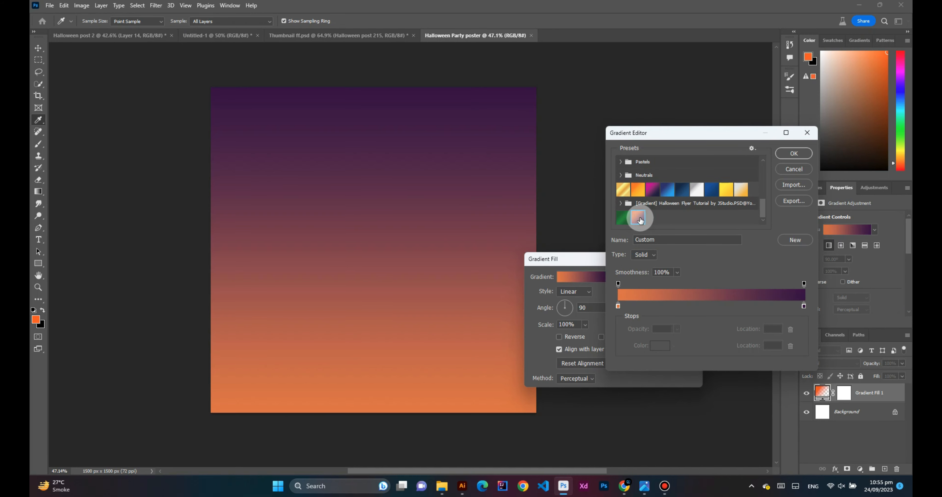
Step: Check the gradient's stop colours, keeping #e0713a for the start and #320843 for the end, and accept the gradient
{"action": "left_click", "coordinate": [617, 307]}
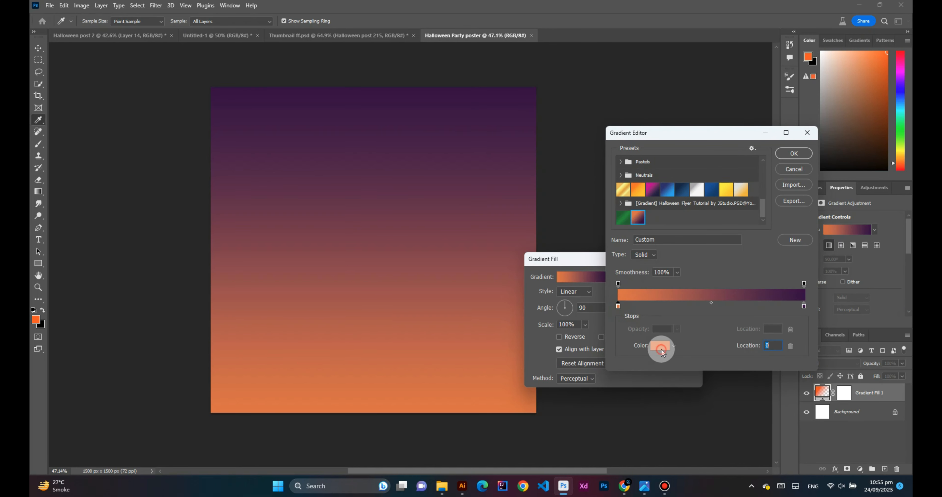
{"action": "left_click", "coordinate": [660, 345]}
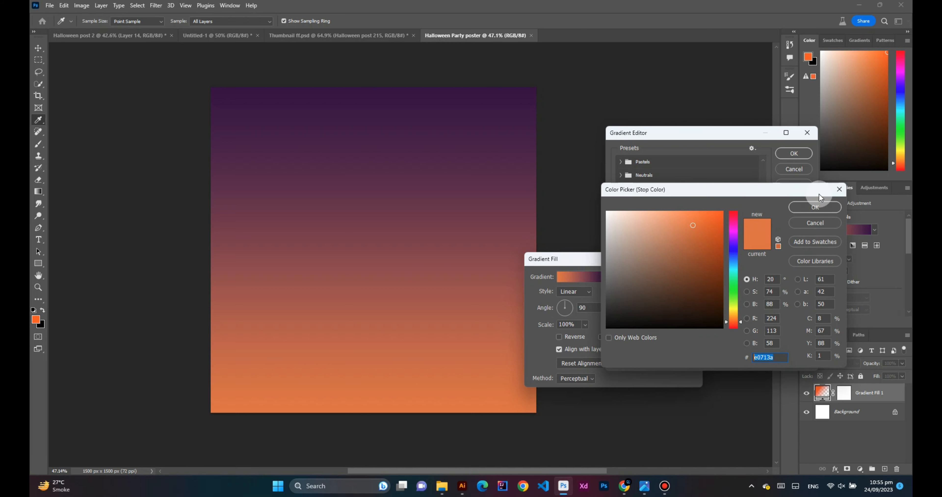
{"action": "left_click", "coordinate": [818, 207]}
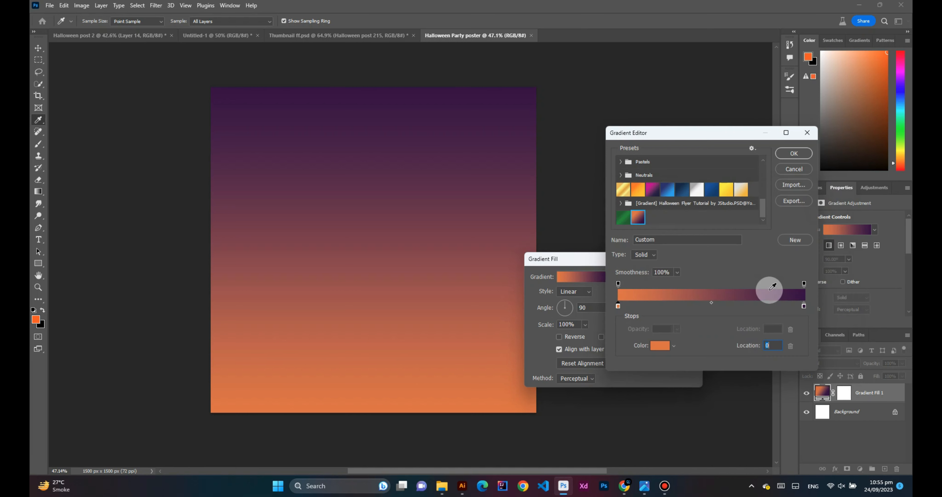
{"action": "left_click", "coordinate": [803, 306]}
{"action": "left_click", "coordinate": [659, 345]}
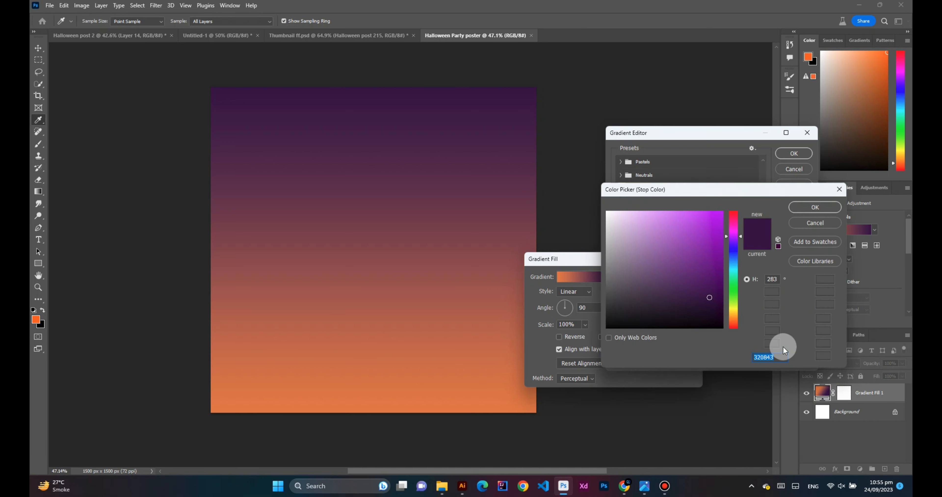
{"action": "left_click_drag", "start_coordinate": [781, 357], "coordinate": [742, 360]}
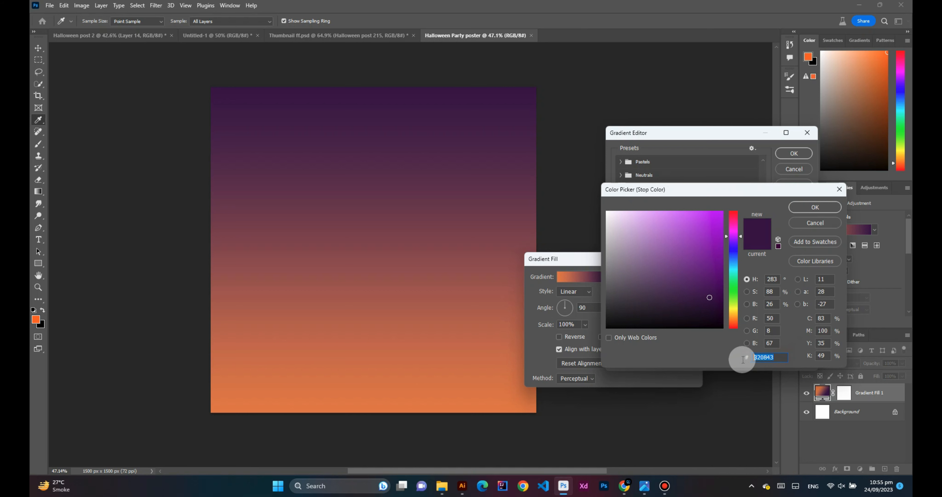
{"action": "left_click", "coordinate": [811, 207]}
{"action": "left_click", "coordinate": [793, 153]}
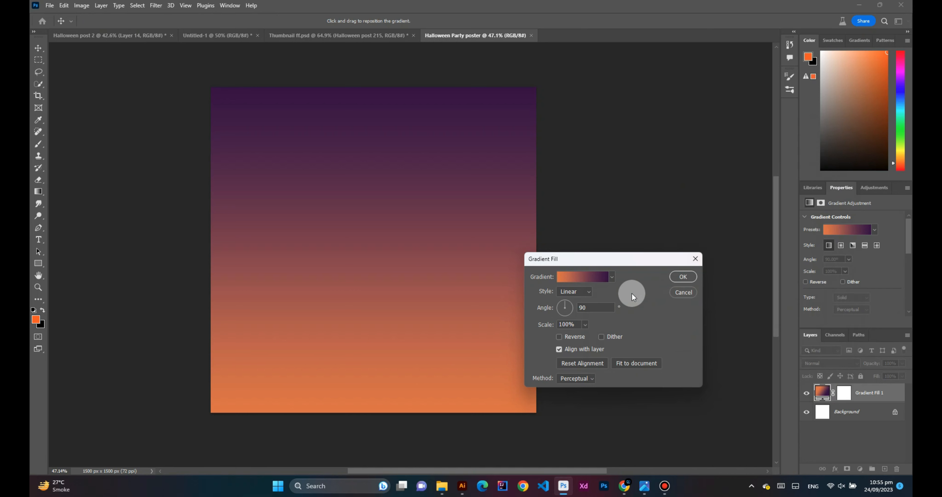
Step: Change the gradient style to Radial and move its orange centre toward the upper-right part of the canvas
{"action": "left_click", "coordinate": [583, 292]}
{"action": "left_click", "coordinate": [570, 310]}
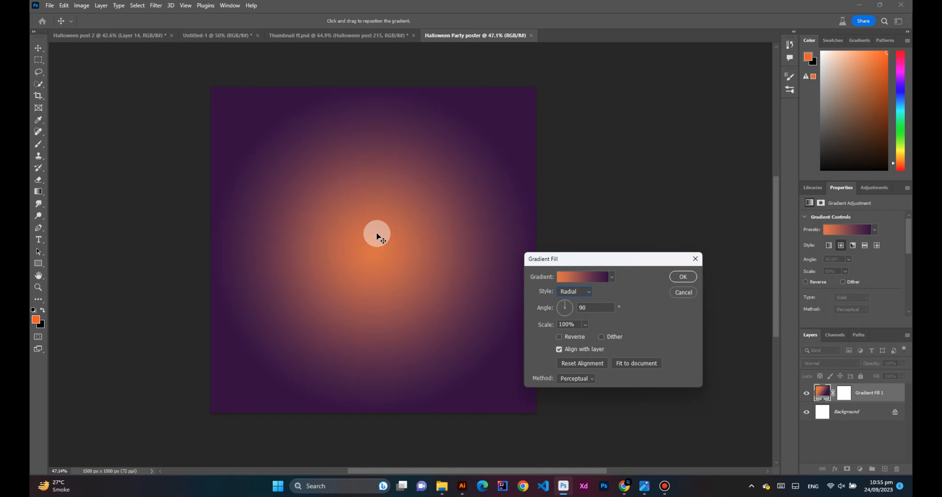
{"action": "left_click_drag", "start_coordinate": [376, 233], "coordinate": [454, 189]}
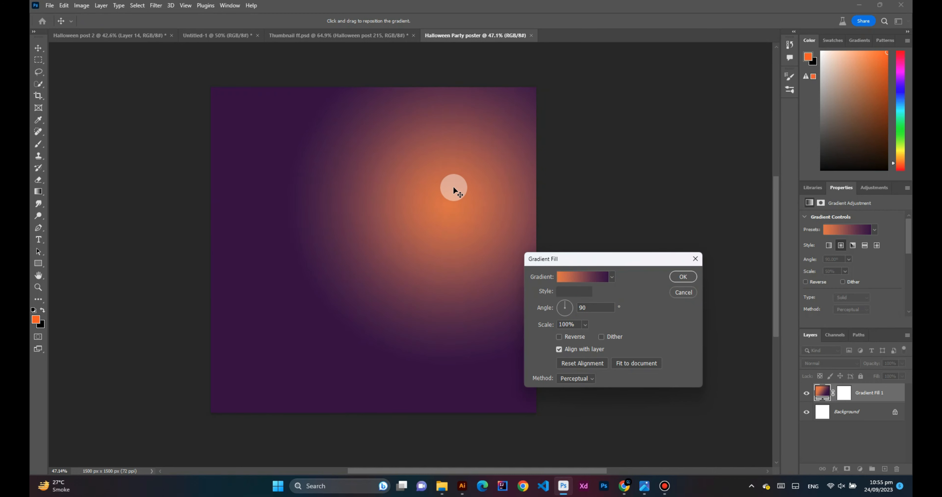
Step: Scale the radial gradient to 130% and apply the gradient fill
{"action": "left_click", "coordinate": [585, 324]}
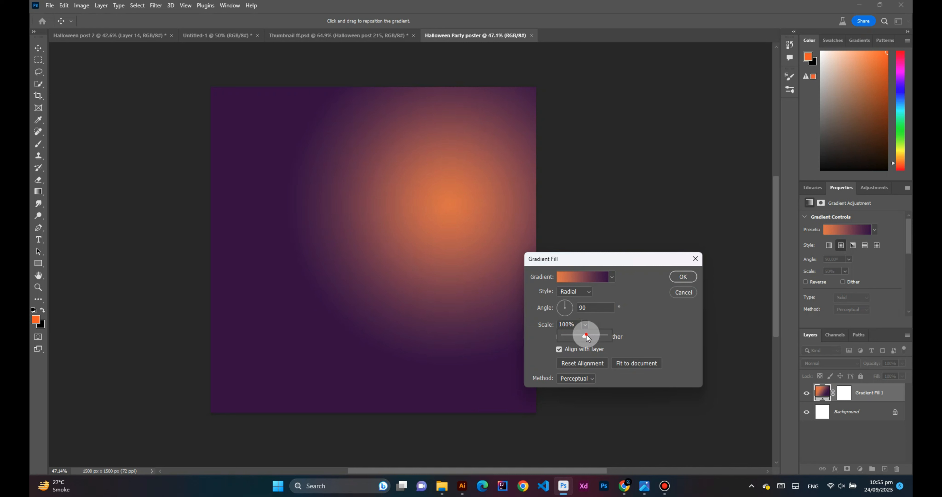
{"action": "left_click_drag", "start_coordinate": [586, 334], "coordinate": [590, 335]}
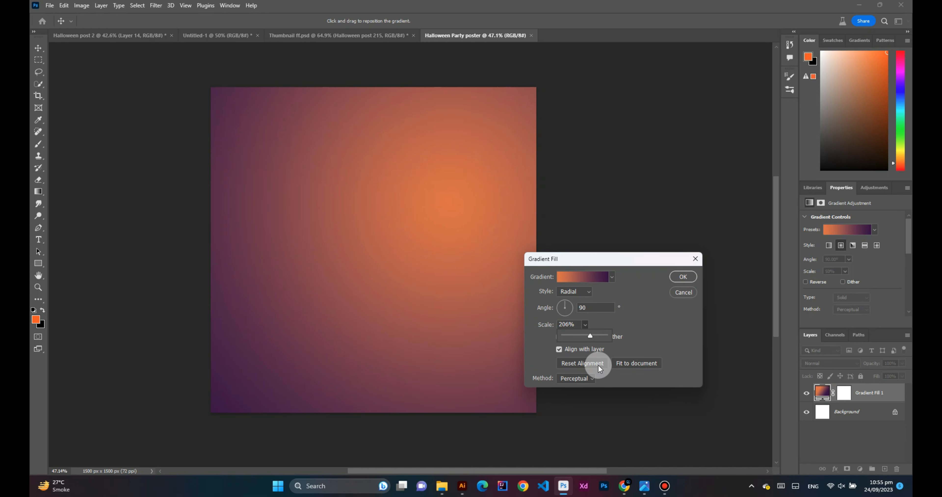
{"action": "left_click_drag", "start_coordinate": [588, 336], "coordinate": [587, 337]}
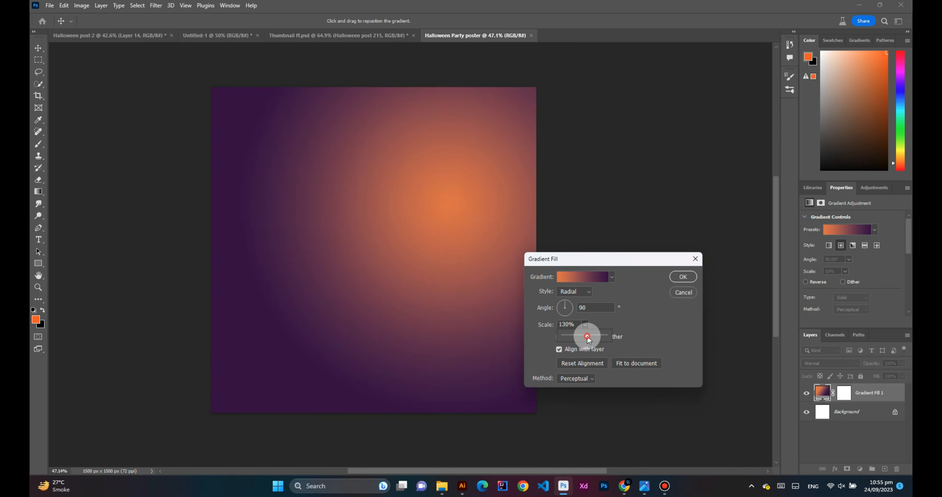
{"action": "left_click", "coordinate": [683, 277]}
Step: Reopen the gradient fill layer's settings, move the orange centre slightly higher on the canvas and apply the change
{"action": "left_click_drag", "start_coordinate": [421, 220], "coordinate": [414, 191]}
{"action": "left_click", "coordinate": [818, 393]}
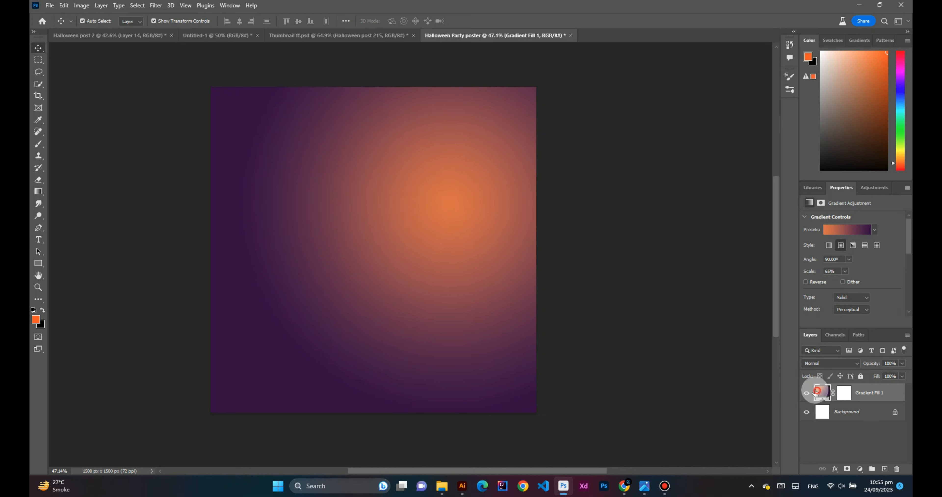
{"action": "double_click", "coordinate": [818, 392]}
{"action": "left_click_drag", "start_coordinate": [447, 209], "coordinate": [448, 189]}
{"action": "left_click", "coordinate": [634, 273]}
{"action": "left_click", "coordinate": [684, 277]}
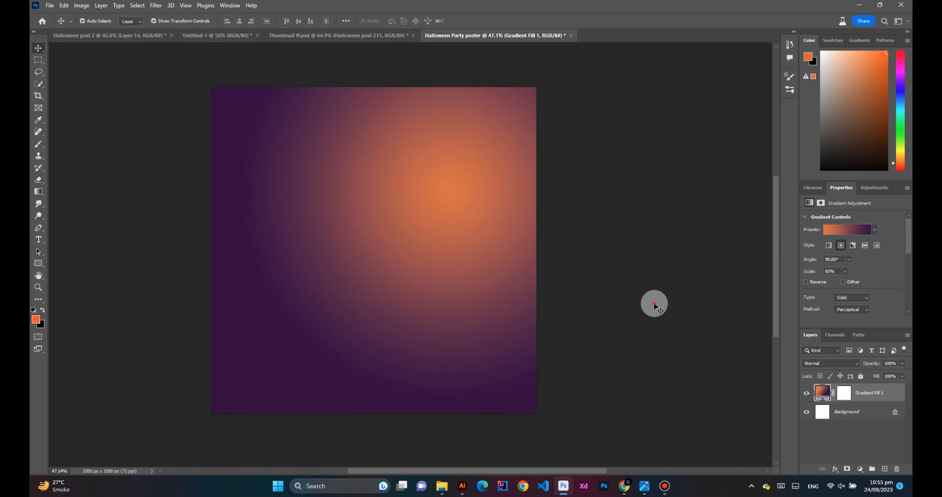
Step: Add a new empty layer above the gradient fill layer
{"action": "left_click", "coordinate": [855, 438]}
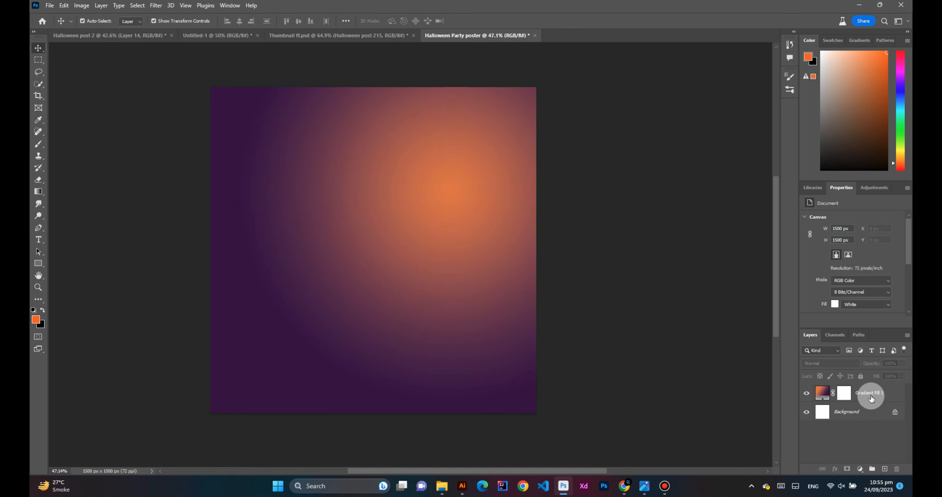
{"action": "left_click", "coordinate": [884, 468]}
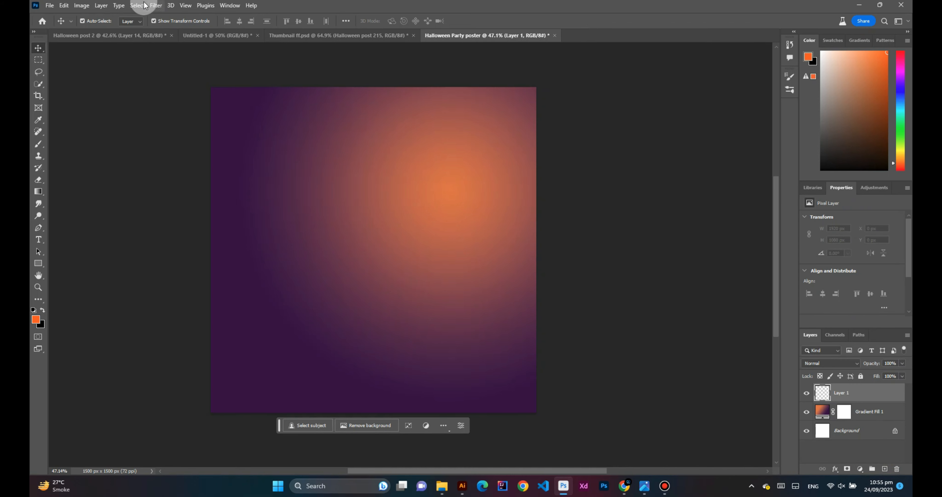
Step: Try the Clouds render filter on the new layer with the orange and black colours, and undo it
{"action": "left_click", "coordinate": [155, 5]}
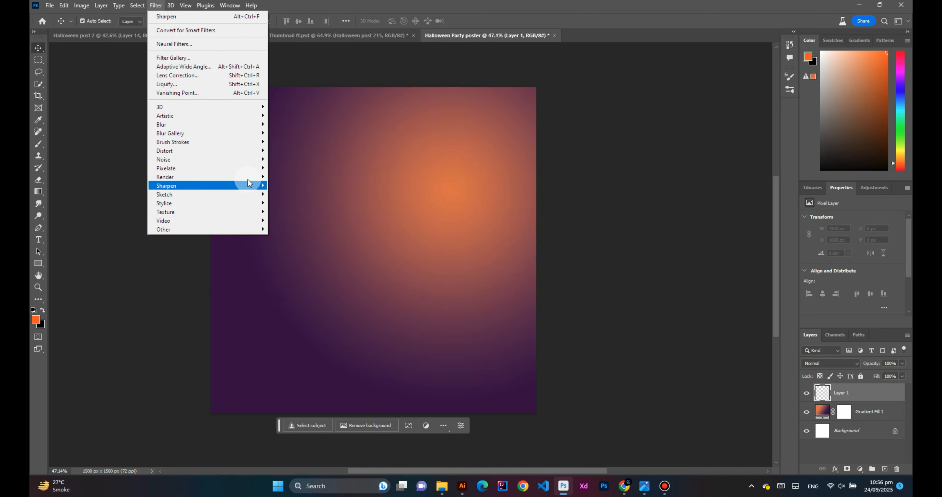
{"action": "mouse_move", "coordinate": [247, 178]}
{"action": "left_click", "coordinate": [289, 207]}
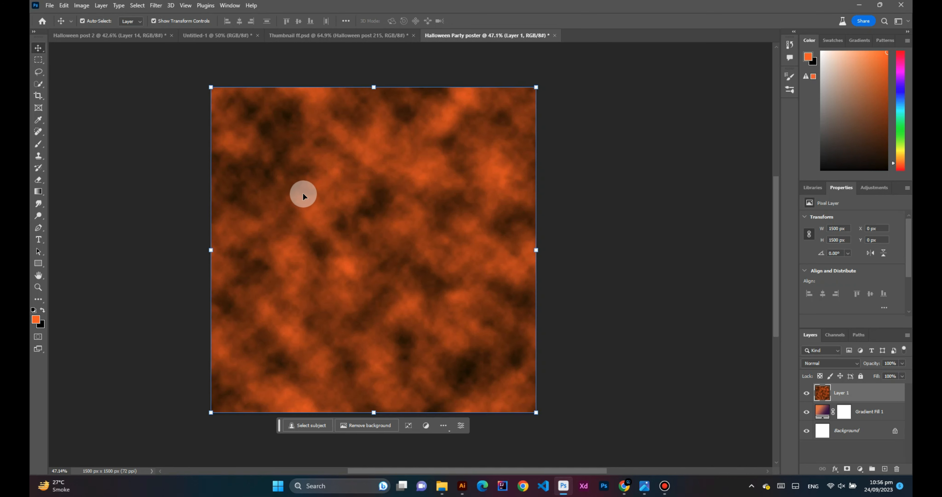
{"action": "key", "text": "ctrl+z"}
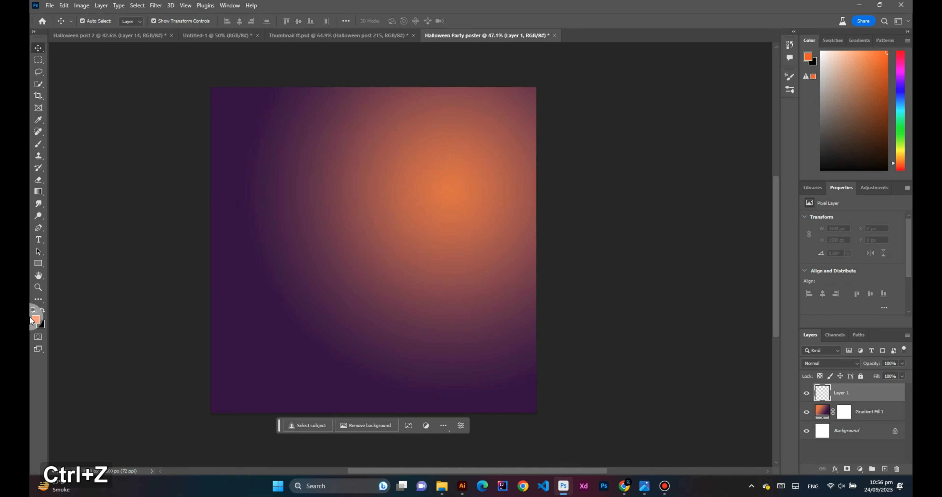
Step: Swap the foreground and background colours to make black the foreground, try the Clouds filter again and undo it
{"action": "left_click", "coordinate": [42, 310]}
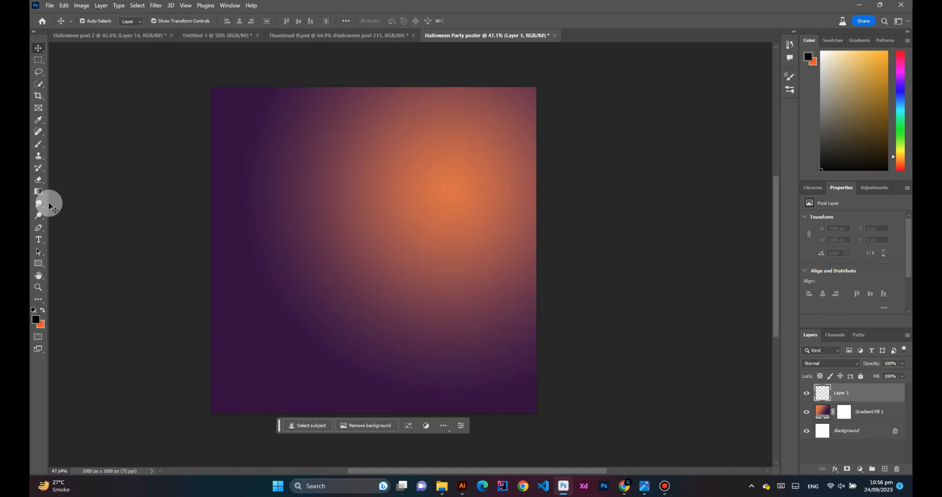
{"action": "left_click", "coordinate": [156, 5]}
{"action": "left_click", "coordinate": [165, 16]}
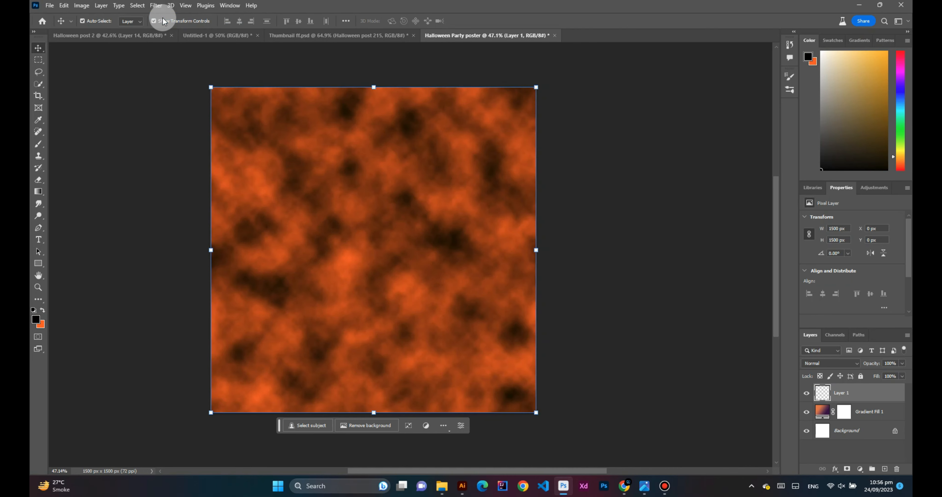
{"action": "key", "text": "ctrl+z"}
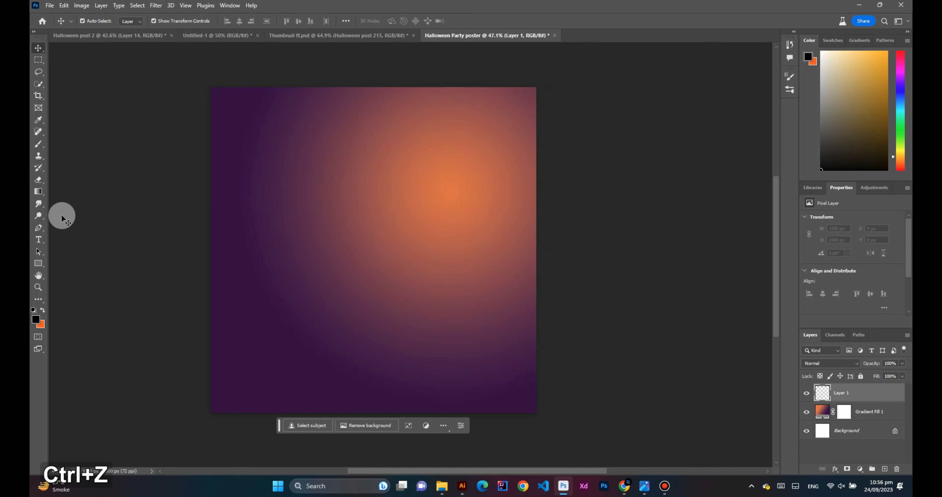
Step: Set the background colour to white and render black-and-white Clouds on the new layer
{"action": "left_click", "coordinate": [40, 324]}
{"action": "left_click", "coordinate": [607, 212]}
{"action": "left_click", "coordinate": [825, 213]}
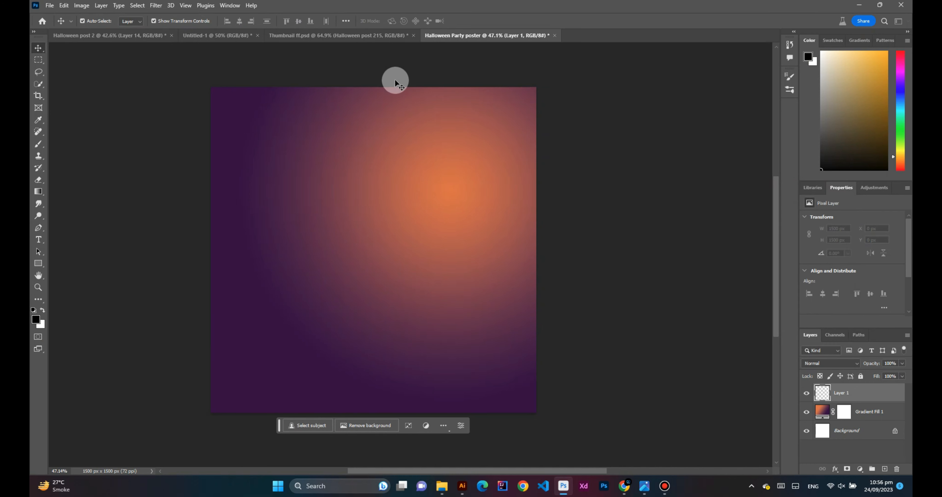
{"action": "left_click", "coordinate": [171, 5]}
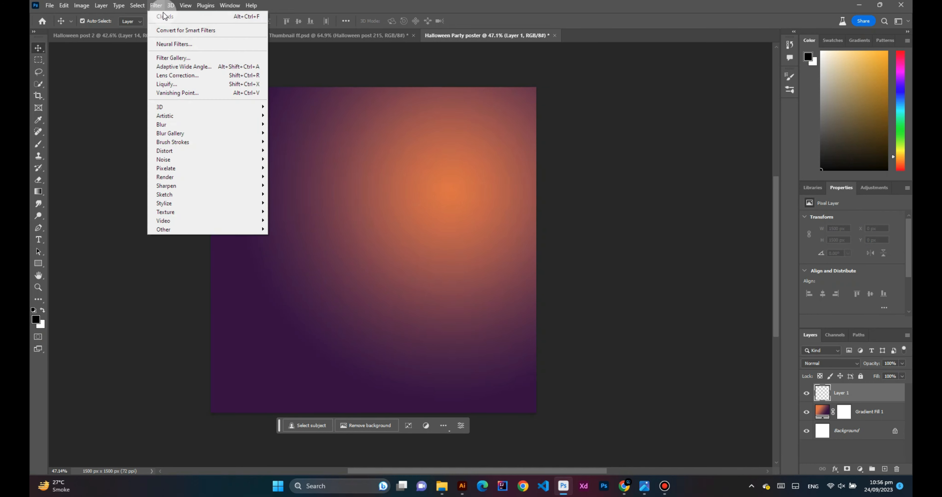
{"action": "left_click", "coordinate": [161, 16]}
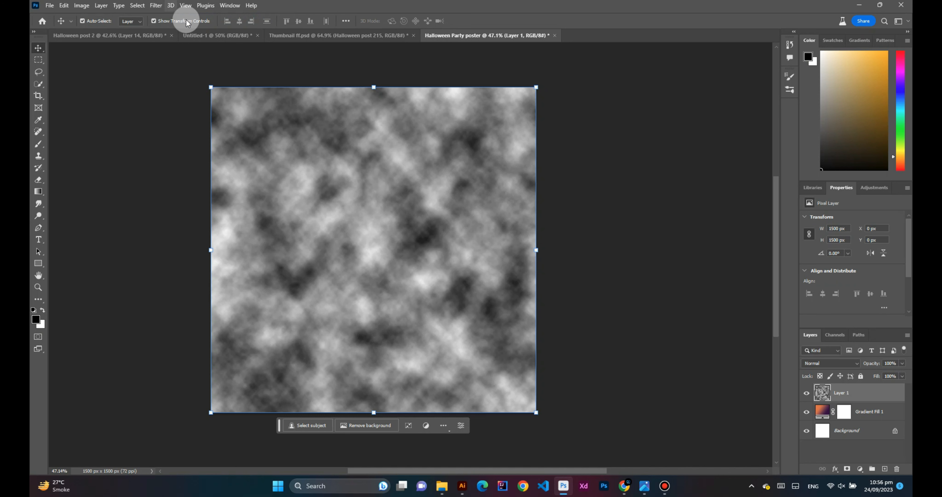
Step: Set the clouds layer's blend mode to Screen and its opacity to 60%
{"action": "left_click", "coordinate": [850, 365]}
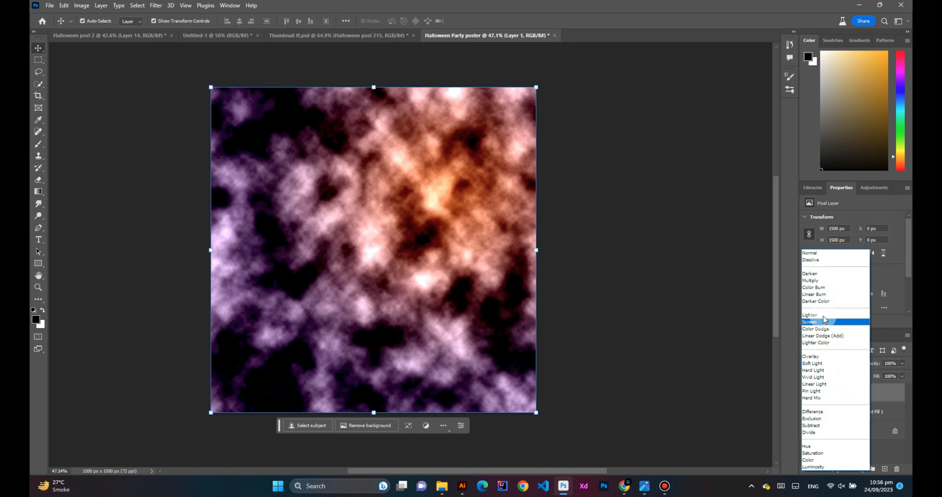
{"action": "left_click", "coordinate": [825, 322]}
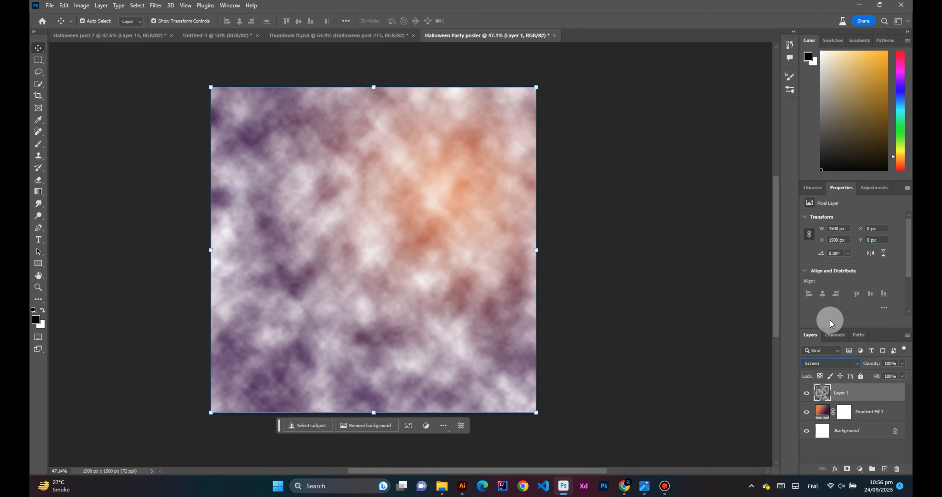
{"action": "left_click", "coordinate": [895, 362]}
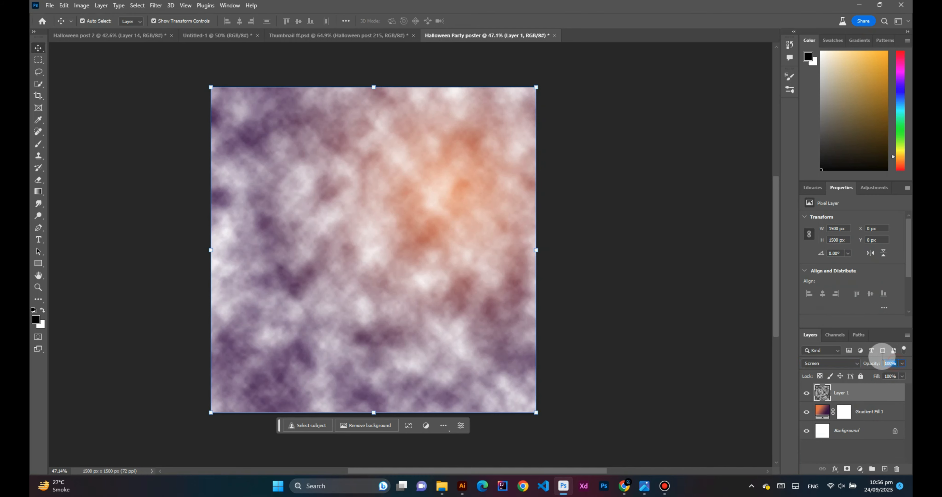
{"action": "type", "text": "60"}
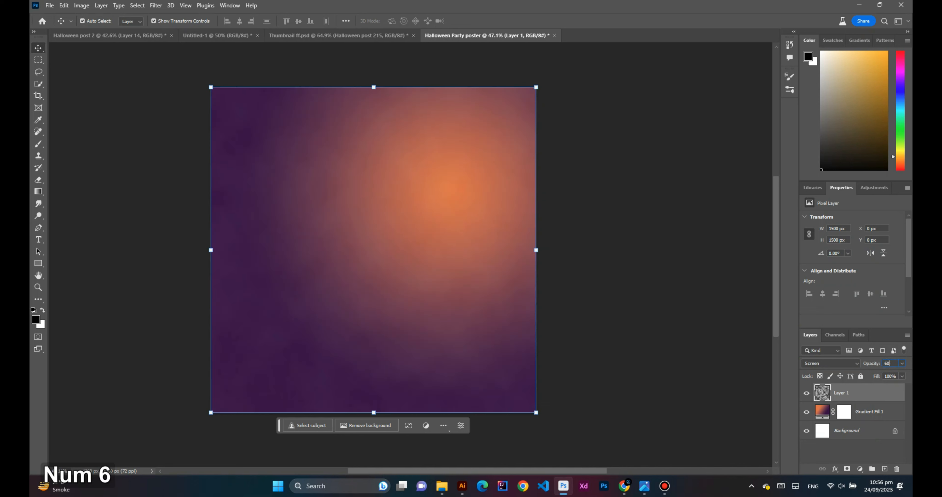
{"action": "key", "text": "Return"}
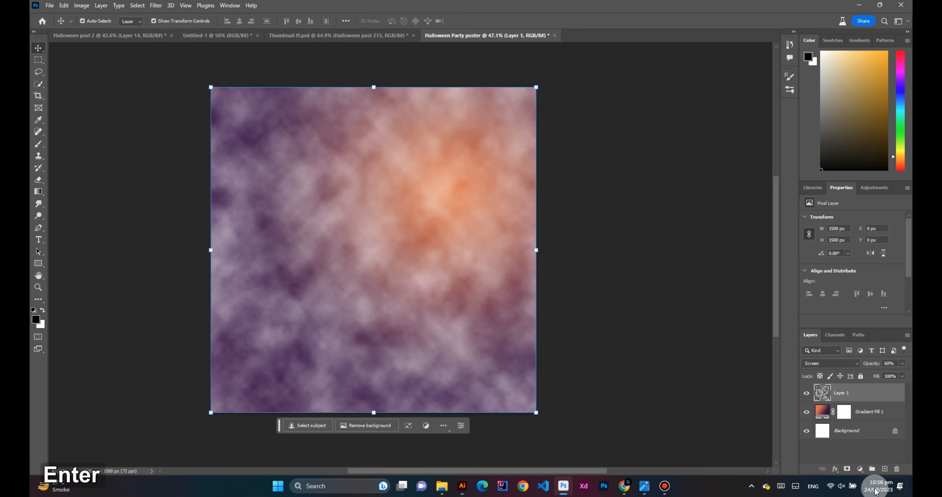
Step: Add a layer mask to the clouds layer and paint it with a large soft black brush to fade the clouds around the orange glow
{"action": "left_click", "coordinate": [847, 468]}
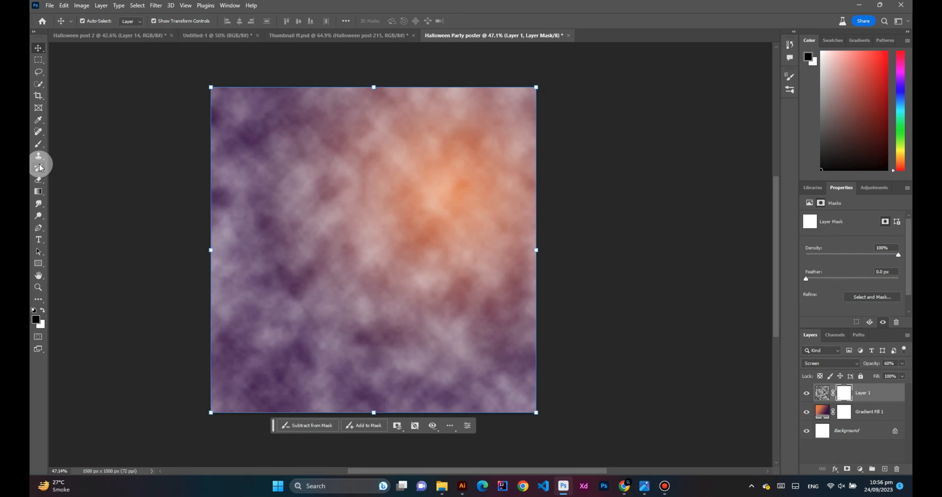
{"action": "left_click", "coordinate": [38, 143]}
{"action": "left_click_drag", "start_coordinate": [378, 217], "coordinate": [395, 221]}
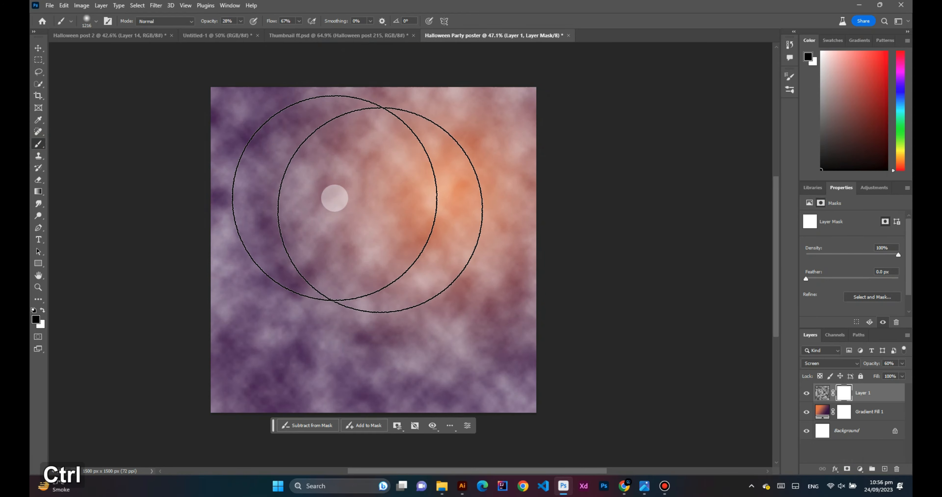
{"action": "mouse_move", "coordinate": [494, 188]}
{"action": "left_mouse_down"}
{"action": "mouse_move", "coordinate": [367, 167]}
{"action": "mouse_move", "coordinate": [200, 164]}
{"action": "mouse_move", "coordinate": [220, 229]}
{"action": "mouse_move", "coordinate": [428, 297]}
{"action": "mouse_move", "coordinate": [205, 297]}
{"action": "mouse_move", "coordinate": [302, 223]}
{"action": "mouse_move", "coordinate": [303, 199]}
{"action": "mouse_move", "coordinate": [370, 153]}
{"action": "mouse_move", "coordinate": [448, 161]}
{"action": "mouse_move", "coordinate": [563, 206]}
{"action": "mouse_move", "coordinate": [554, 235]}
{"action": "mouse_move", "coordinate": [356, 245]}
{"action": "mouse_move", "coordinate": [399, 269]}
{"action": "mouse_move", "coordinate": [491, 280]}
{"action": "mouse_move", "coordinate": [202, 281]}
{"action": "mouse_move", "coordinate": [322, 171]}
{"action": "mouse_move", "coordinate": [336, 271]}
{"action": "mouse_move", "coordinate": [473, 289]}
{"action": "mouse_move", "coordinate": [362, 264]}
{"action": "mouse_move", "coordinate": [366, 192]}
{"action": "mouse_move", "coordinate": [412, 158]}
{"action": "mouse_move", "coordinate": [387, 178]}
{"action": "mouse_move", "coordinate": [412, 158]}
{"action": "mouse_move", "coordinate": [514, 269]}
{"action": "mouse_move", "coordinate": [294, 297]}
{"action": "mouse_move", "coordinate": [288, 193]}
{"action": "mouse_move", "coordinate": [445, 203]}
{"action": "left_mouse_up"}
{"action": "left_click", "coordinate": [38, 48]}
{"action": "left_click", "coordinate": [776, 270]}
{"action": "left_click", "coordinate": [657, 250]}
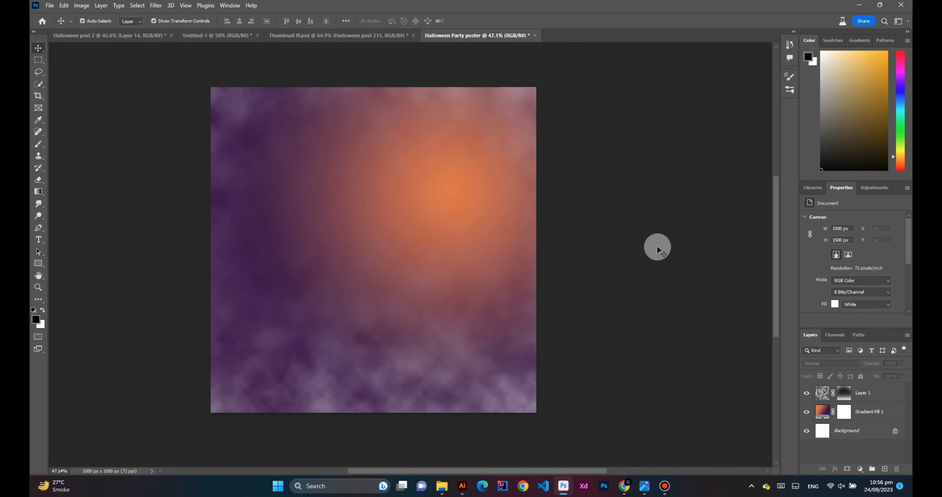
Step: Place the stars image from the Halloween 2 folder into the poster and shift it up by about 172 px
{"action": "left_click", "coordinate": [441, 486]}
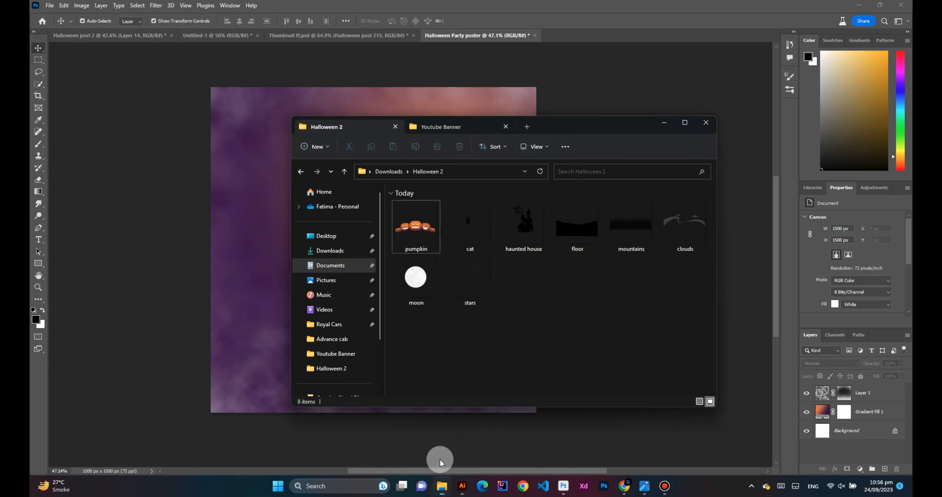
{"action": "left_click", "coordinate": [464, 277]}
{"action": "left_click_drag", "start_coordinate": [464, 277], "coordinate": [301, 258]}
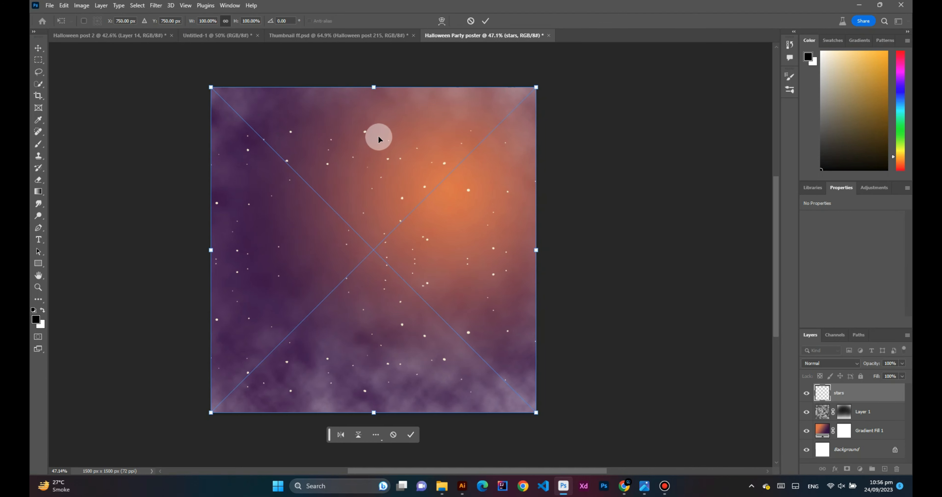
{"action": "left_click_drag", "start_coordinate": [366, 134], "coordinate": [365, 95]}
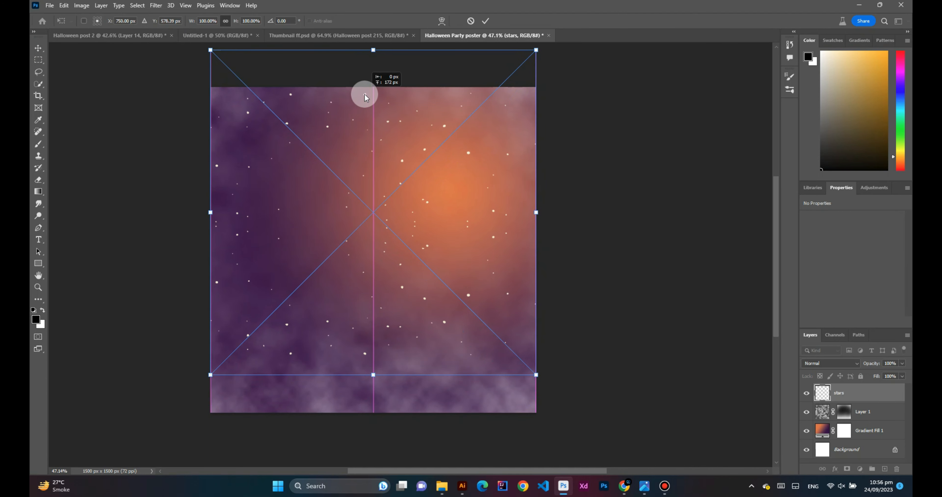
{"action": "left_click", "coordinate": [482, 21]}
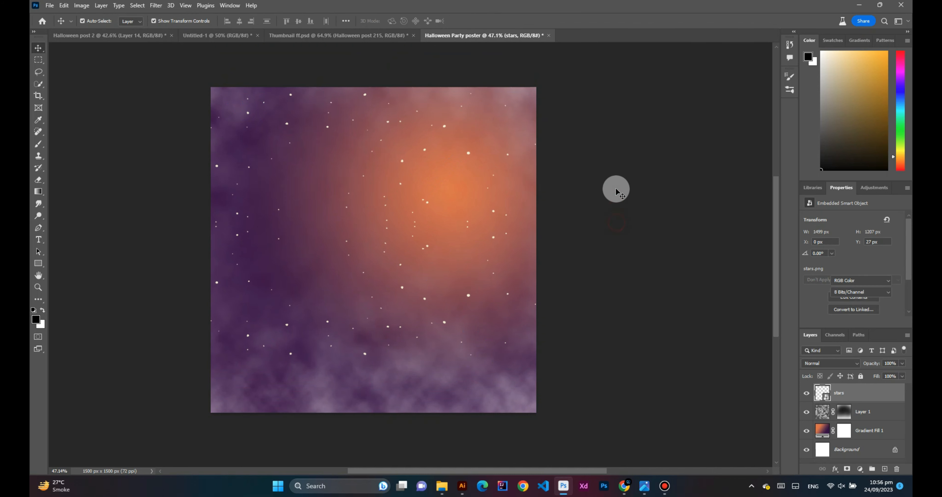
Step: Place the moon image over the orange glow, centred at about X 1036 px and Y 413 px
{"action": "left_click", "coordinate": [441, 487]}
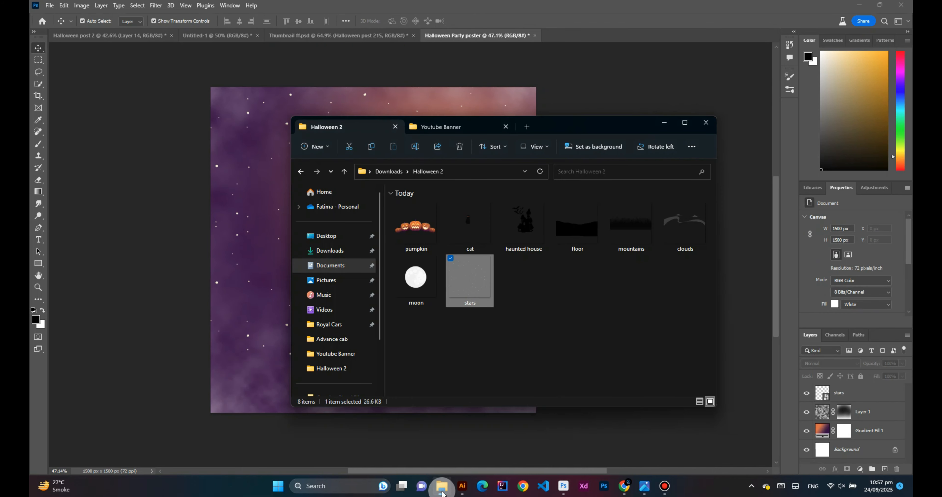
{"action": "left_click_drag", "start_coordinate": [417, 278], "coordinate": [271, 249]}
{"action": "left_click_drag", "start_coordinate": [368, 256], "coordinate": [427, 183]}
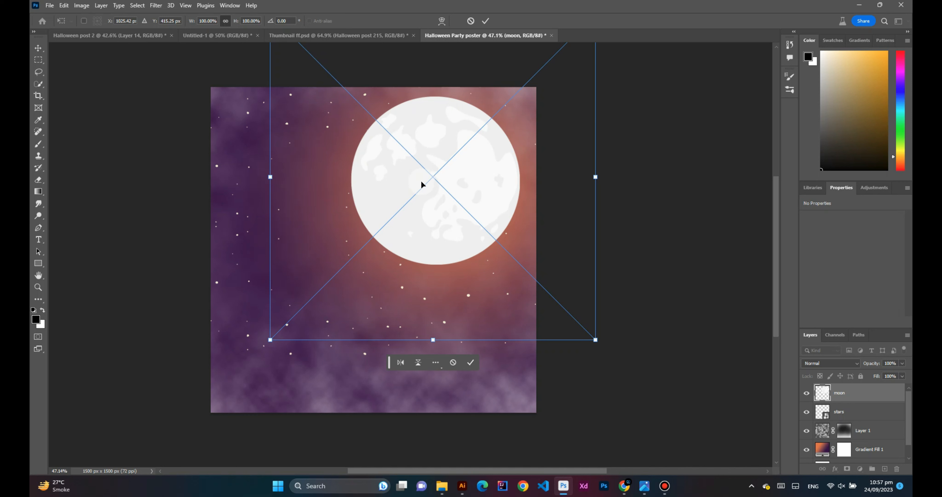
{"action": "mouse_move", "coordinate": [427, 187]}
{"action": "left_mouse_down"}
{"action": "mouse_move", "coordinate": [417, 186]}
{"action": "mouse_move", "coordinate": [431, 189]}
{"action": "left_mouse_up"}
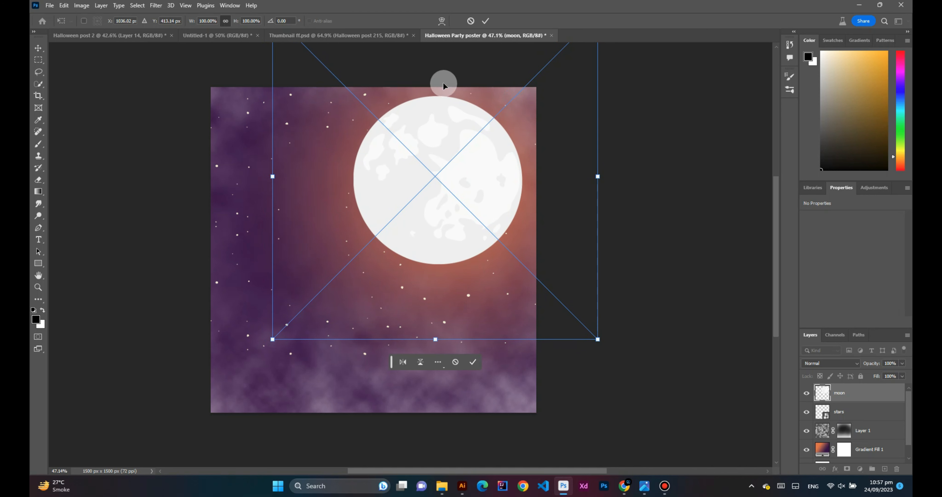
{"action": "key", "text": "Return"}
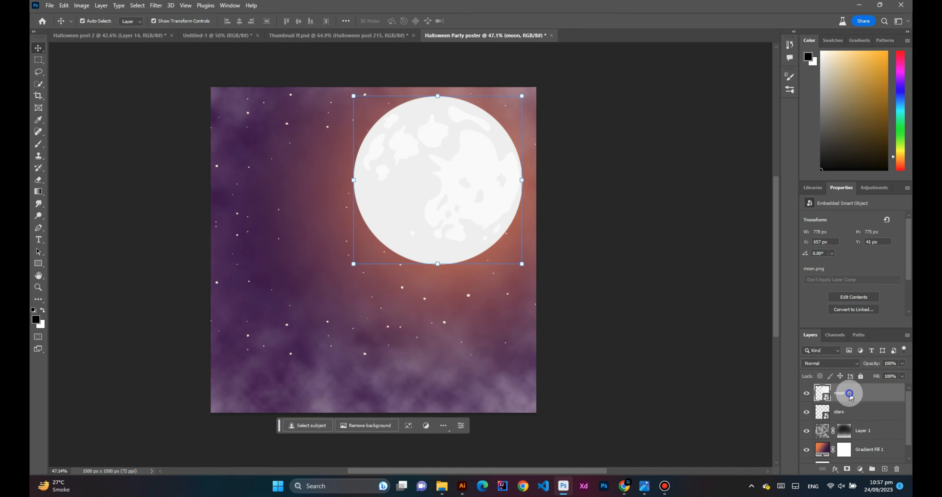
Step: Add an Outer Glow effect to the moon layer and set the glow colour to white
{"action": "right_click", "coordinate": [848, 393]}
{"action": "left_click", "coordinate": [841, 11]}
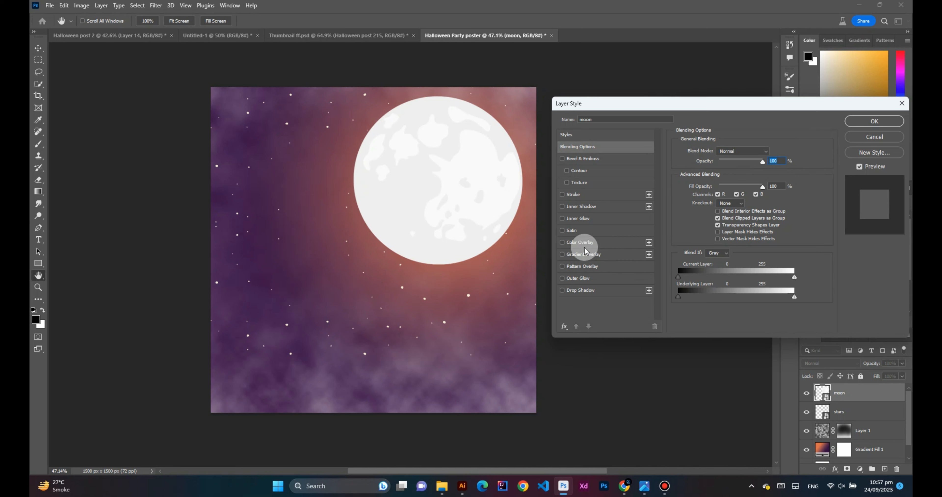
{"action": "left_click", "coordinate": [598, 278]}
{"action": "left_click", "coordinate": [699, 180]}
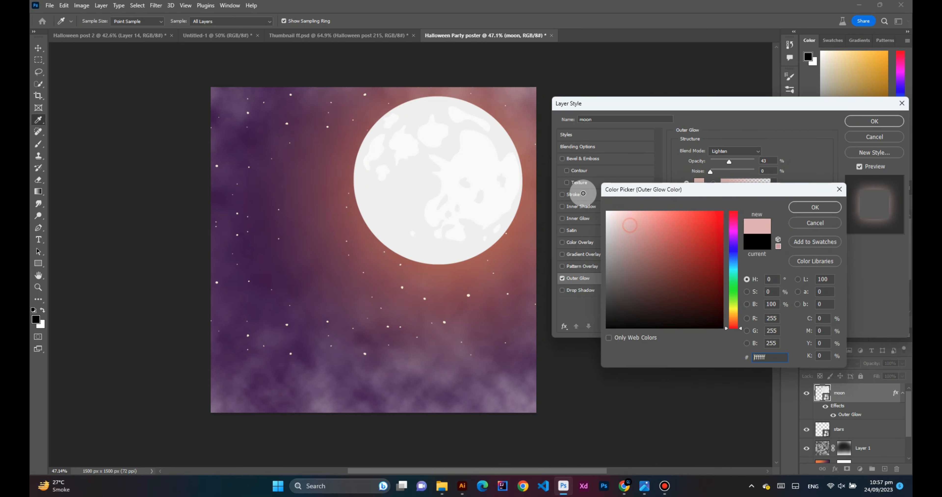
{"action": "left_click", "coordinate": [607, 212]}
{"action": "left_click", "coordinate": [806, 206]}
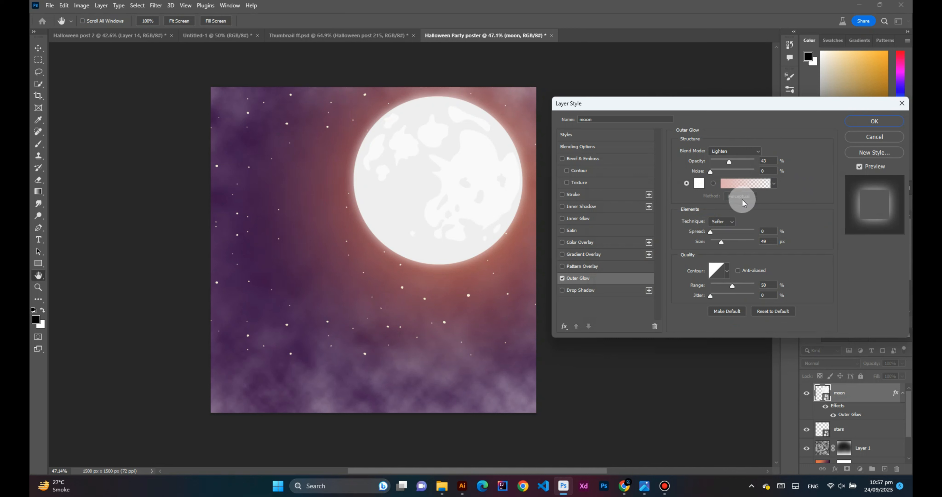
Step: Set the moon glow's opacity to 65% and spread to 0%, trying out different glow sizes
{"action": "left_click_drag", "start_coordinate": [730, 160], "coordinate": [739, 160]}
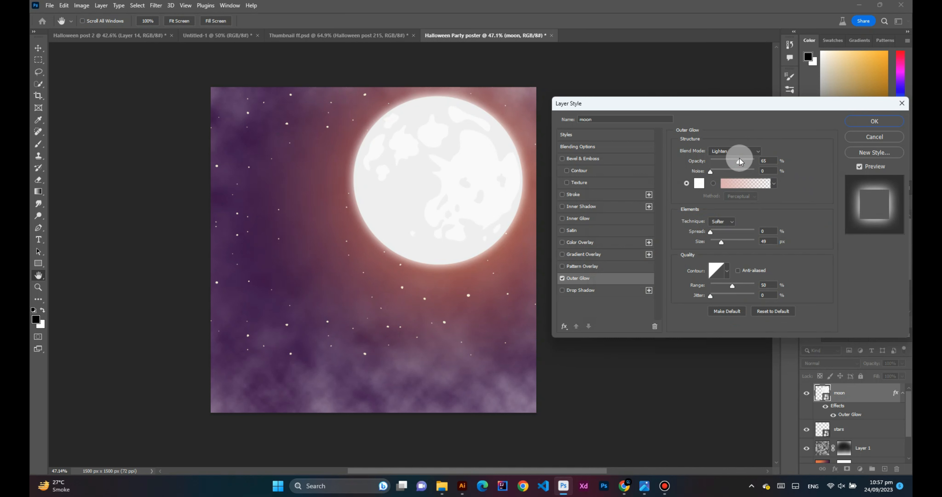
{"action": "left_click_drag", "start_coordinate": [710, 232], "coordinate": [713, 232]}
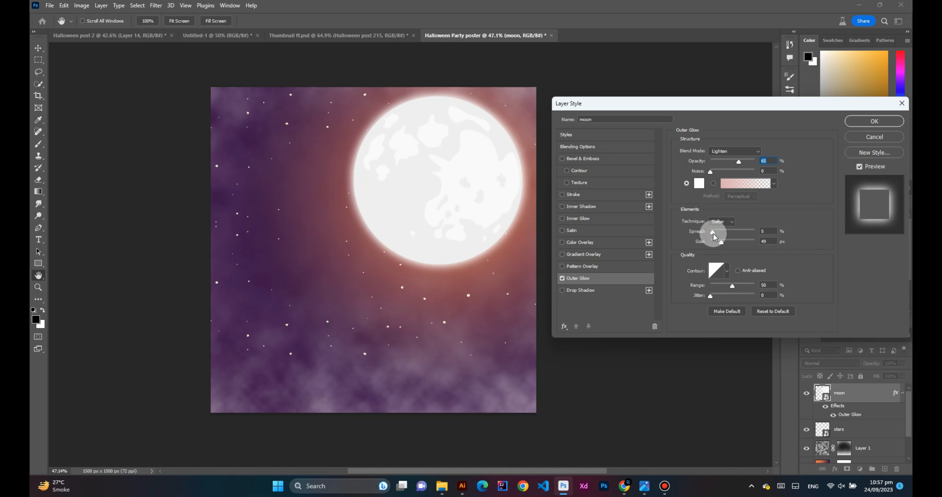
{"action": "left_click_drag", "start_coordinate": [715, 233], "coordinate": [695, 233]}
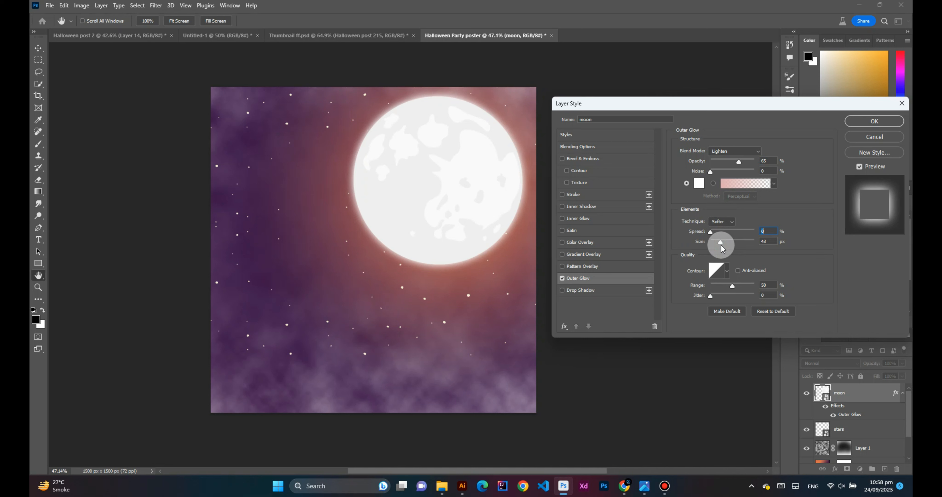
{"action": "left_click_drag", "start_coordinate": [721, 244], "coordinate": [730, 244]}
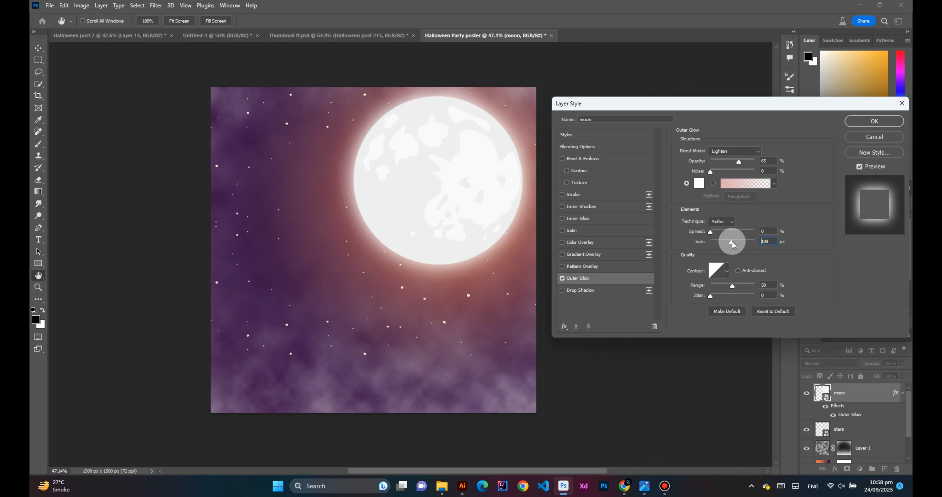
{"action": "left_click_drag", "start_coordinate": [732, 241], "coordinate": [726, 241]}
Step: Switch the moon's glow to a white-to-transparent gradient, set its size to 120 px and apply the effect
{"action": "left_click", "coordinate": [730, 183]}
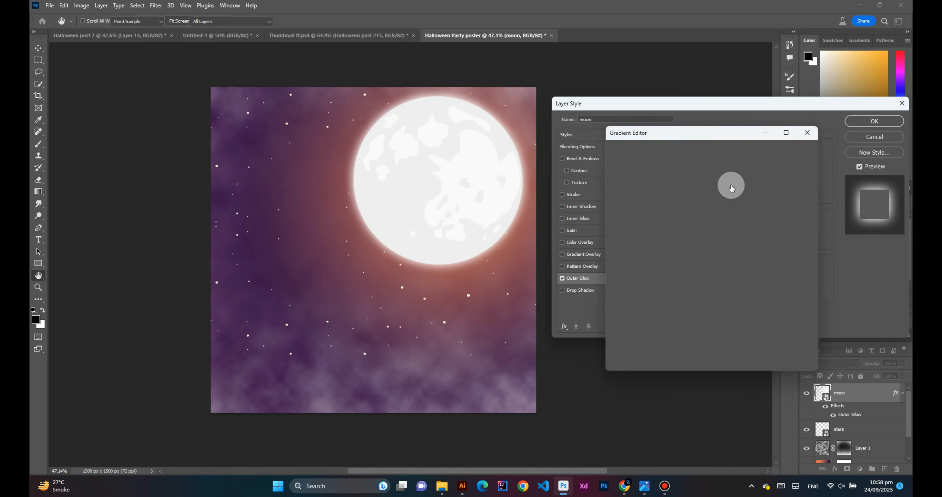
{"action": "left_click", "coordinate": [794, 168]}
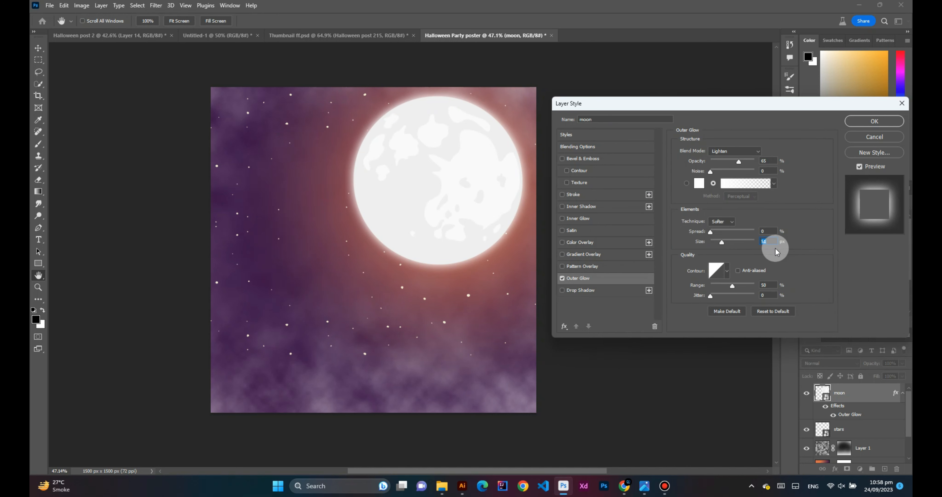
{"action": "left_click_drag", "start_coordinate": [726, 241], "coordinate": [720, 243]}
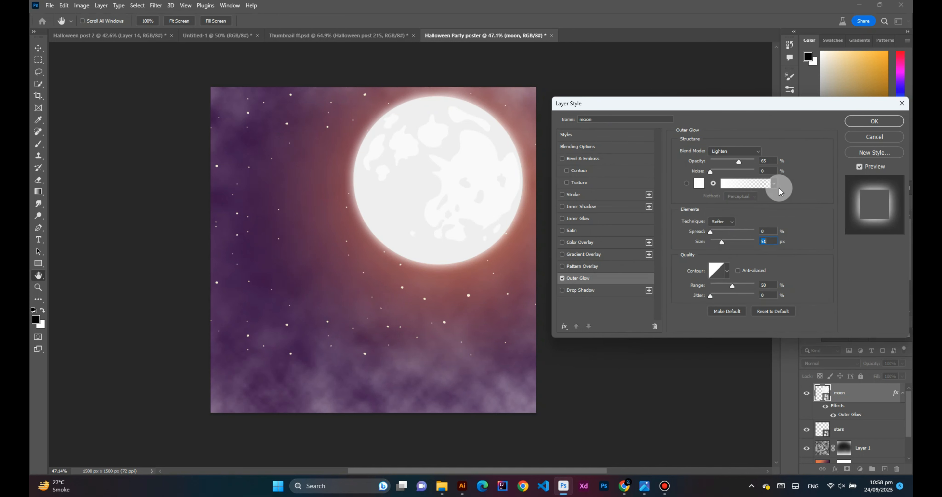
{"action": "left_click_drag", "start_coordinate": [715, 235], "coordinate": [733, 243]}
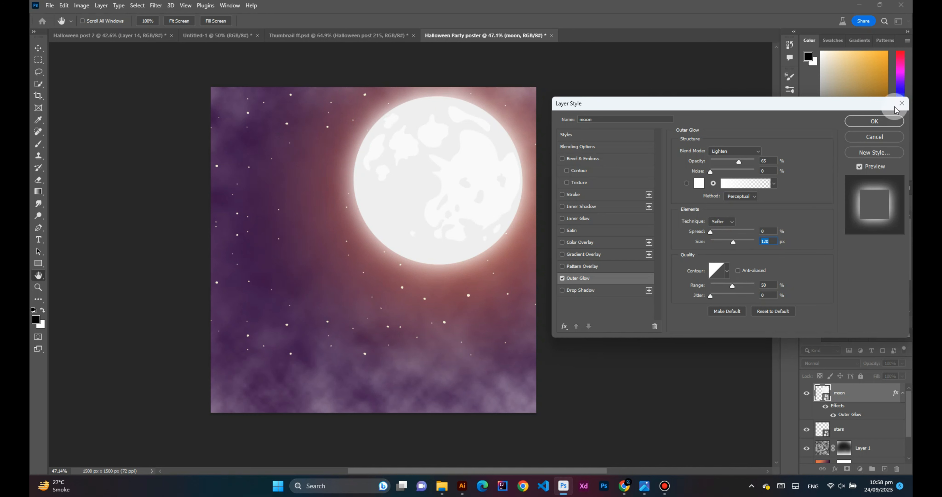
{"action": "left_click", "coordinate": [880, 122]}
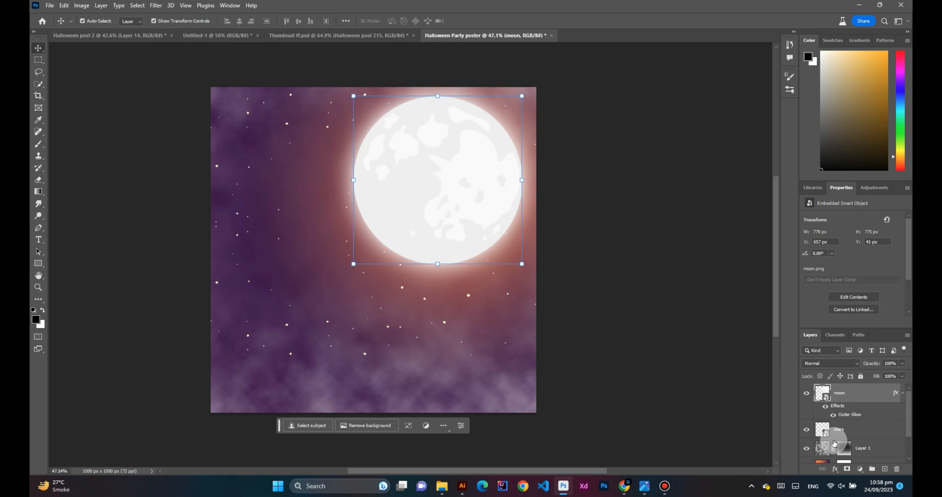
Step: Set the scale of the background gradient fill to 100% and apply it
{"action": "scroll", "coordinate": [838, 446], "scroll_direction": "down", "scroll_amount": 2}
{"action": "double_click", "coordinate": [822, 434]}
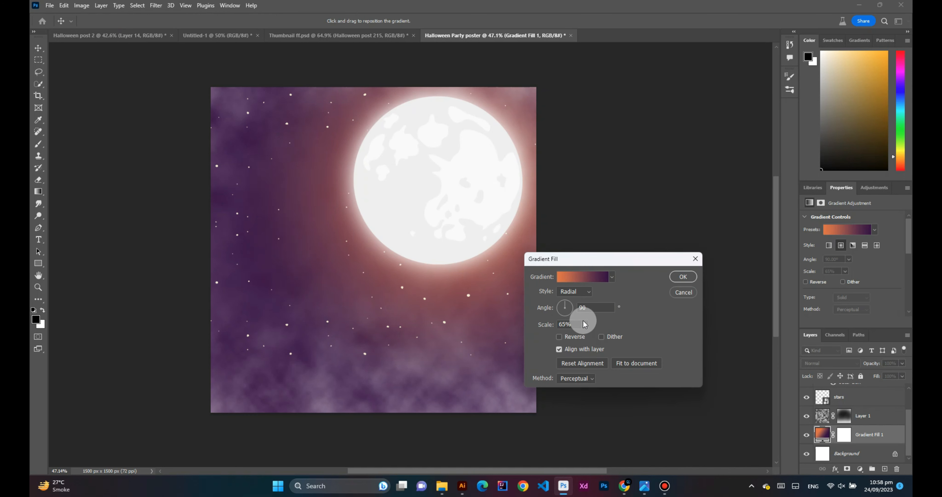
{"action": "left_click_drag", "start_coordinate": [586, 338], "coordinate": [596, 337]}
{"action": "left_click", "coordinate": [552, 325]}
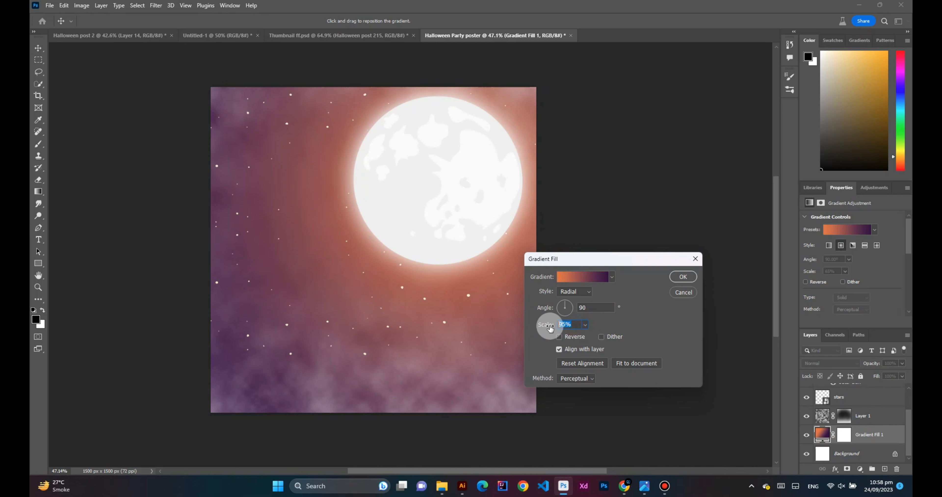
{"action": "type", "text": "100"}
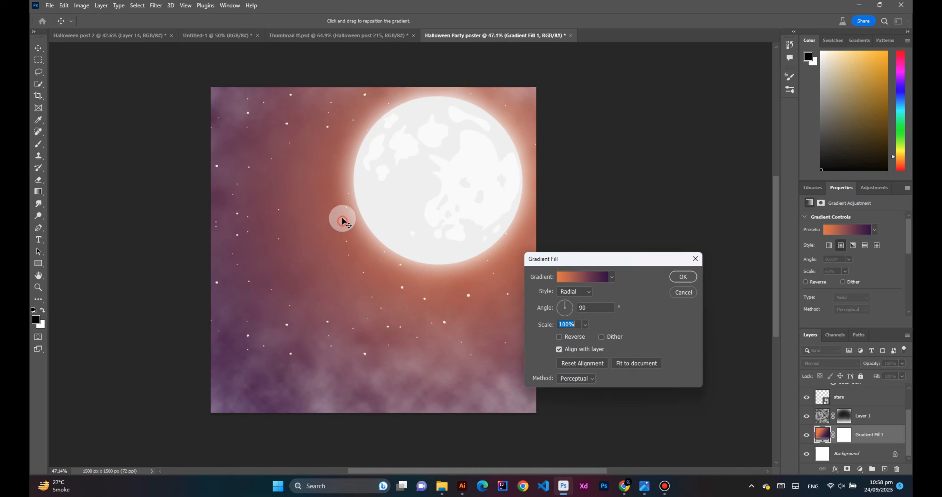
{"action": "left_click", "coordinate": [345, 204]}
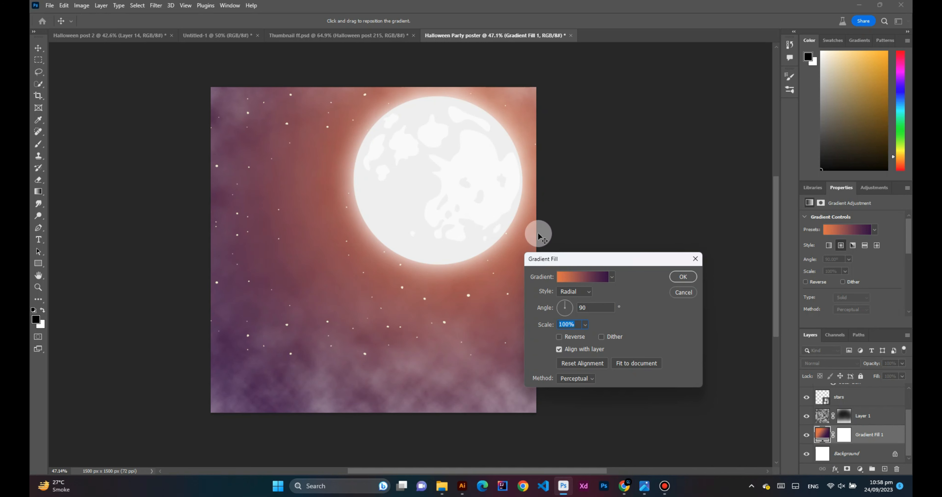
{"action": "left_click", "coordinate": [678, 279]}
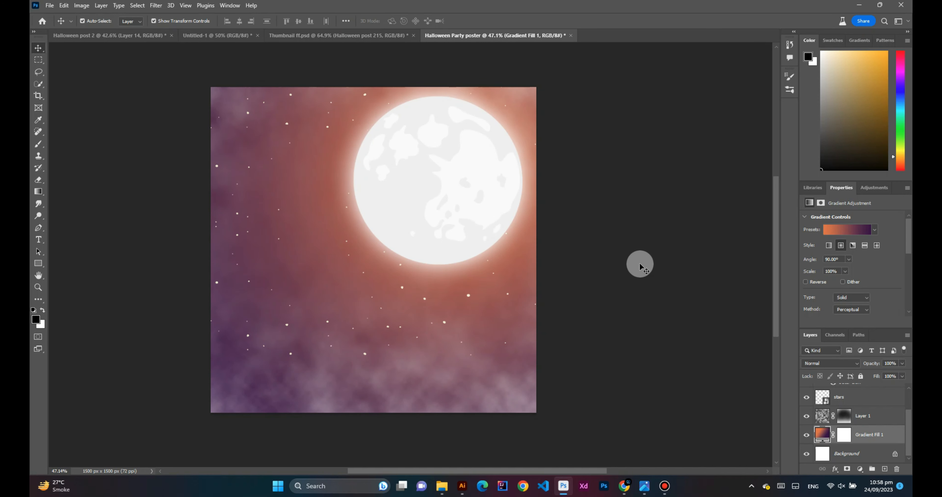
{"action": "left_click", "coordinate": [256, 141]}
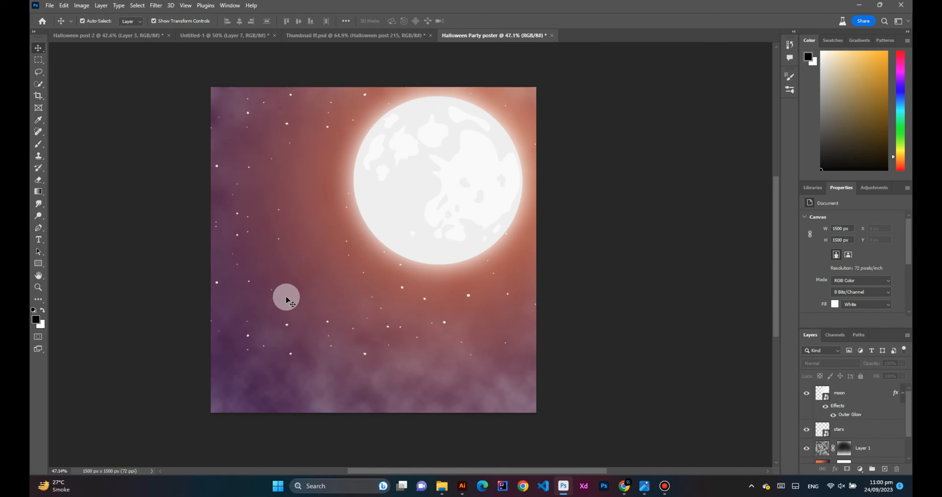
Step: Place the right tree image from the Halloween 2 folder so its trunk stands at the poster's right edge
{"action": "left_click", "coordinate": [441, 486]}
{"action": "left_click_drag", "start_coordinate": [449, 279], "coordinate": [272, 256]}
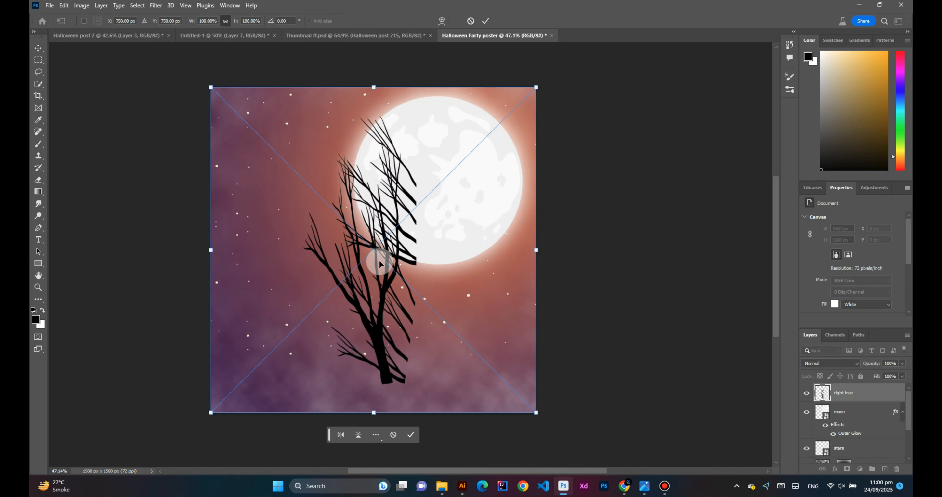
{"action": "left_click_drag", "start_coordinate": [384, 273], "coordinate": [512, 274]}
{"action": "left_click_drag", "start_coordinate": [521, 362], "coordinate": [536, 362]}
{"action": "left_click", "coordinate": [485, 21]}
Step: Place the left tree image at the poster's left edge, centred at about X 498 px and Y 653 px
{"action": "left_click", "coordinate": [446, 489]}
{"action": "left_click_drag", "start_coordinate": [406, 230], "coordinate": [251, 255]}
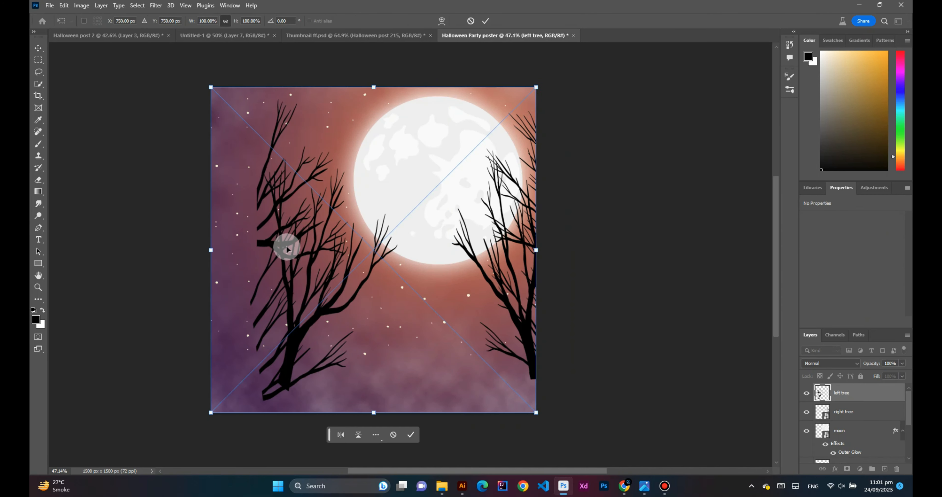
{"action": "left_click_drag", "start_coordinate": [292, 318], "coordinate": [241, 311]}
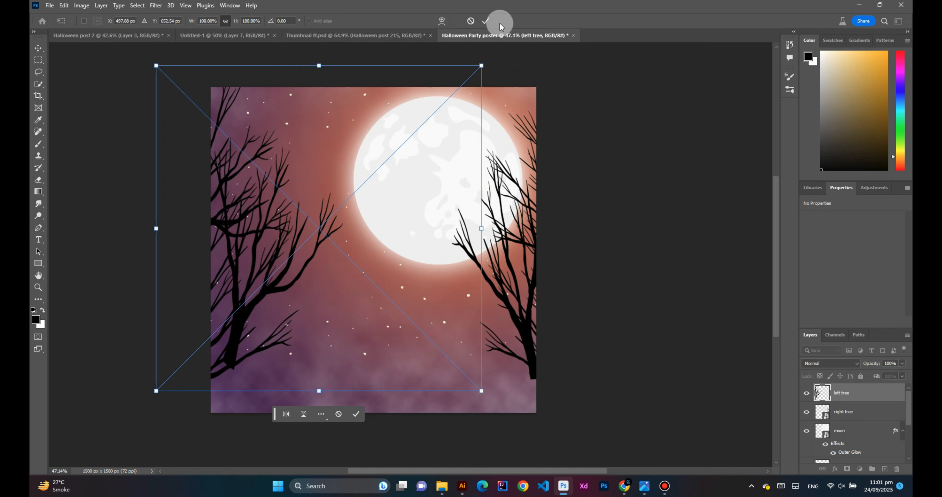
{"action": "left_click", "coordinate": [487, 21]}
{"action": "left_click", "coordinate": [658, 194]}
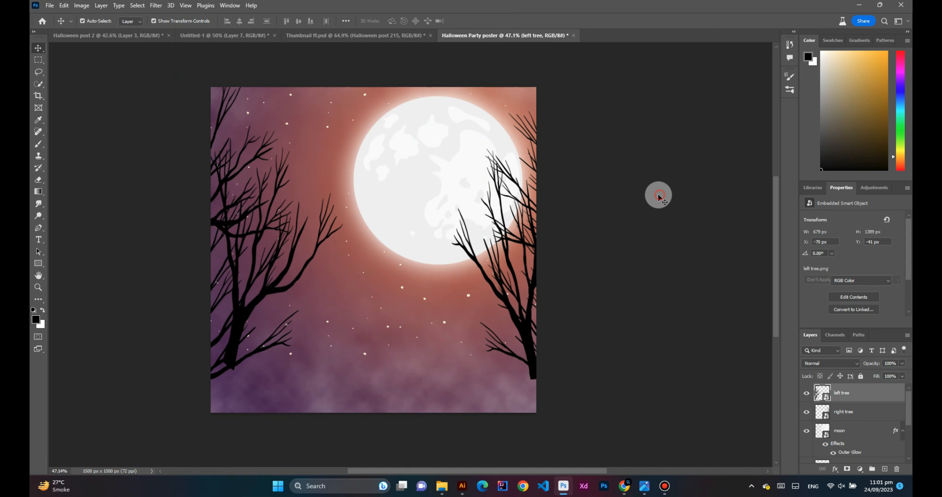
Step: Place the mountains image from the Halloween 2 folder across the lower part of the poster at about X 0 px and Y 841 px
{"action": "left_click", "coordinate": [432, 485]}
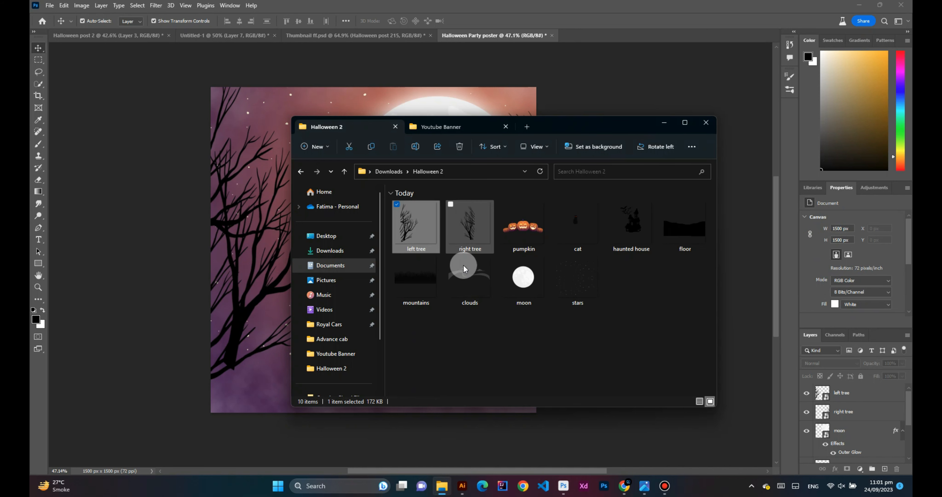
{"action": "left_click_drag", "start_coordinate": [417, 287], "coordinate": [316, 325]}
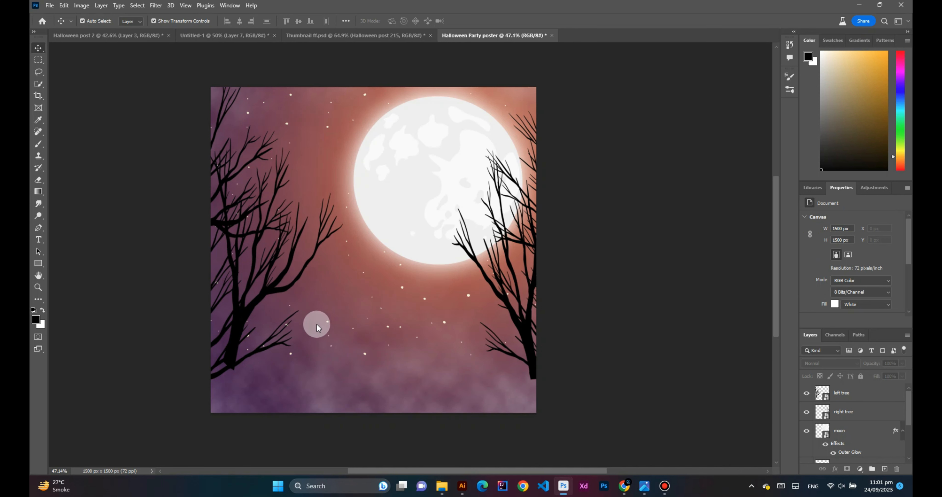
{"action": "left_click_drag", "start_coordinate": [405, 280], "coordinate": [412, 351]}
{"action": "key", "text": "Return"}
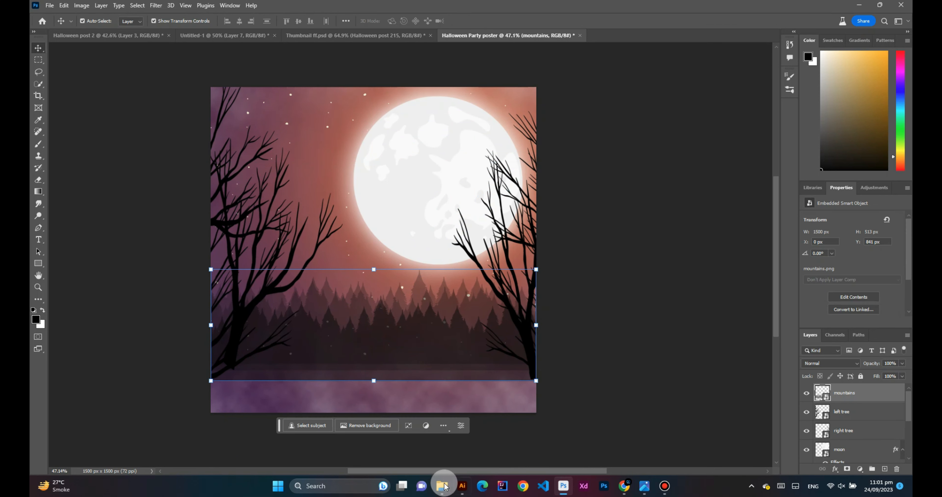
Step: Place the floor image from the Halloween 2 folder over the poster's lower area, centred at about X 749 px and Y 1097 px
{"action": "left_click", "coordinate": [442, 485]}
{"action": "left_click_drag", "start_coordinate": [687, 229], "coordinate": [238, 363]}
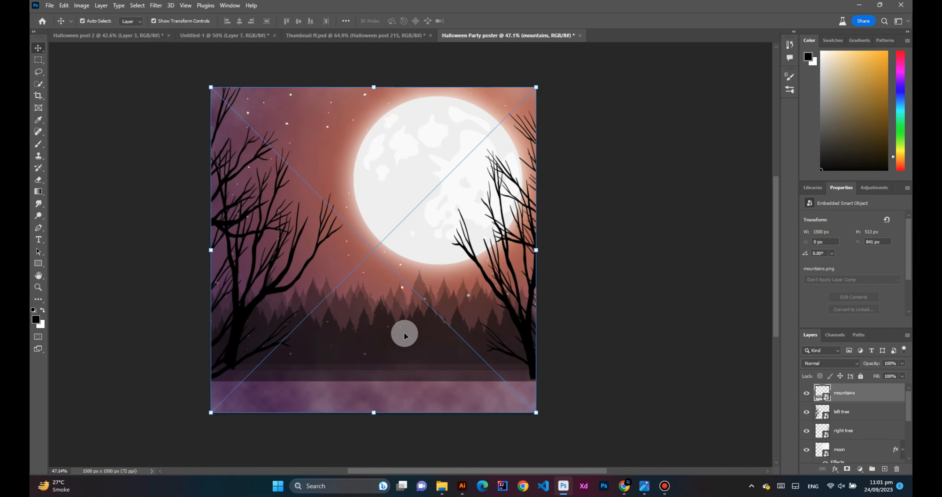
{"action": "left_click_drag", "start_coordinate": [437, 294], "coordinate": [434, 384]}
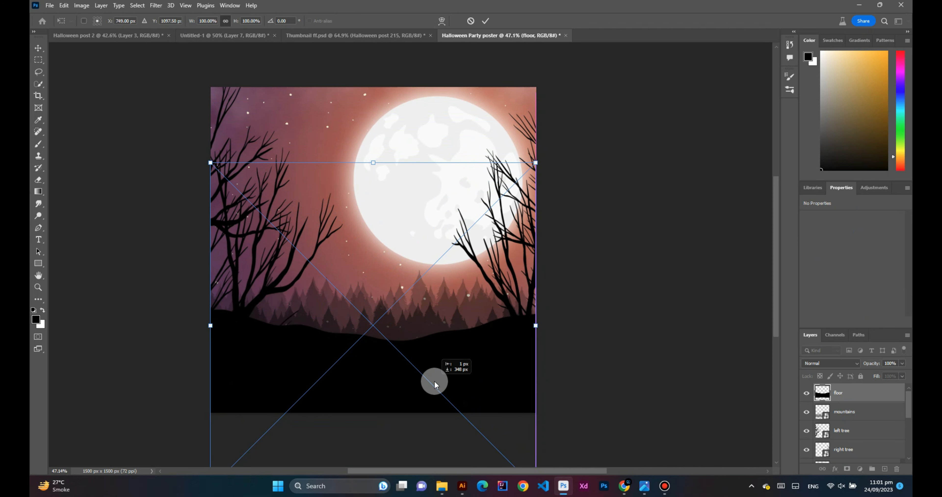
{"action": "left_click_drag", "start_coordinate": [434, 383], "coordinate": [435, 385]}
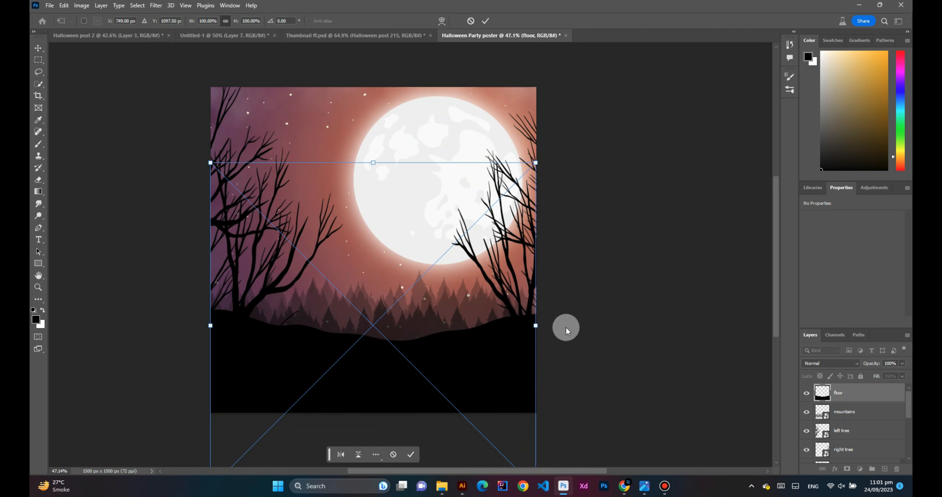
{"action": "key", "text": "Return"}
{"action": "left_click", "coordinate": [563, 262]}
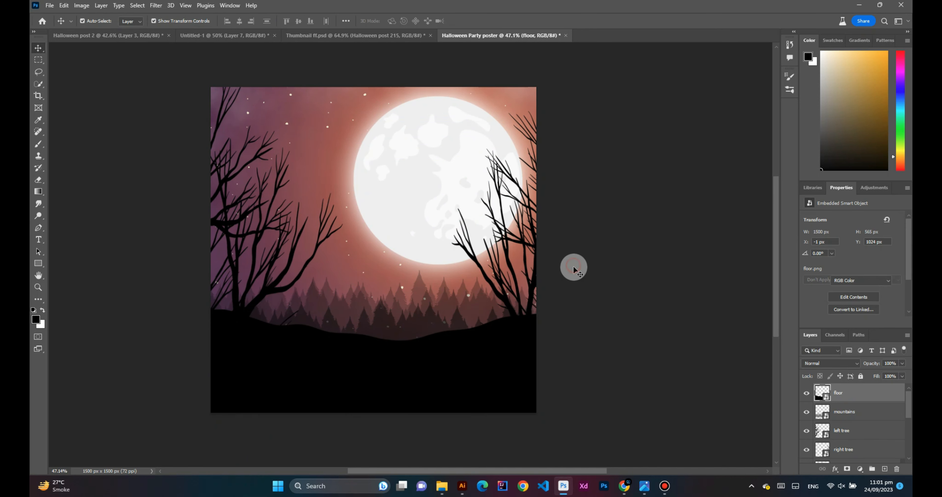
Step: Move the floor layer beneath the mountains, left tree and right tree layers
{"action": "left_click", "coordinate": [249, 303]}
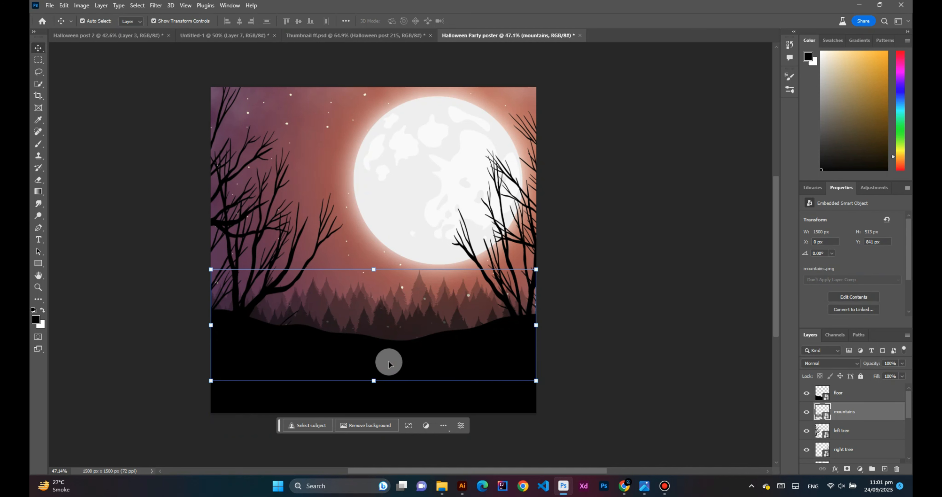
{"action": "left_click_drag", "start_coordinate": [863, 393], "coordinate": [874, 458]}
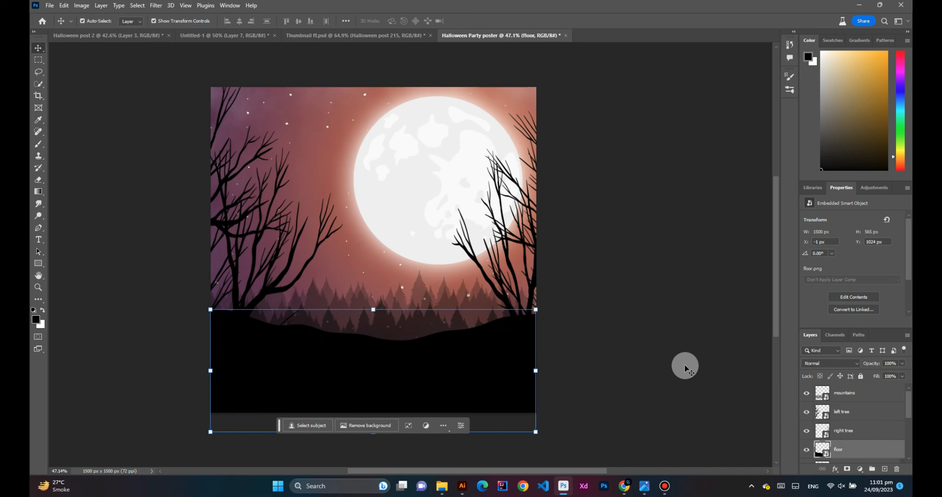
{"action": "left_click", "coordinate": [685, 366]}
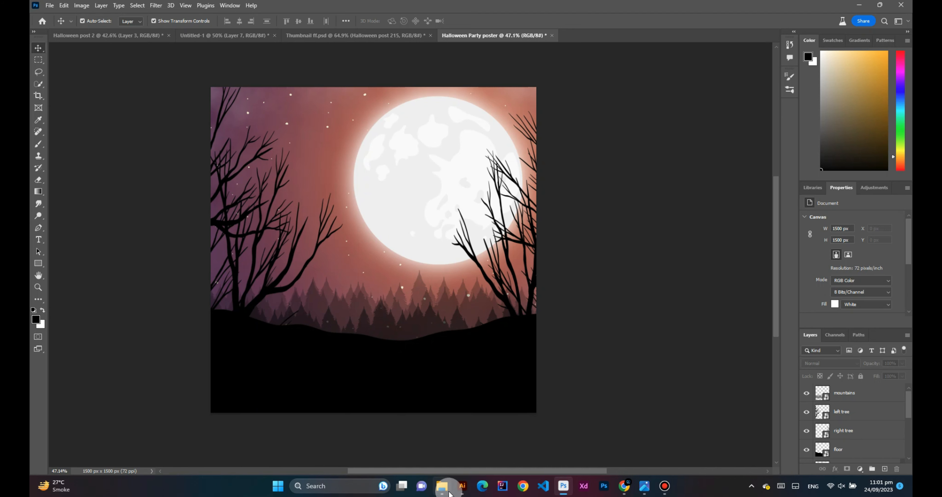
Step: Place the haunted house image in front of the moon, centred at about X 1046 px and Y 816 px, and nudge the right tree outward
{"action": "left_click", "coordinate": [442, 486]}
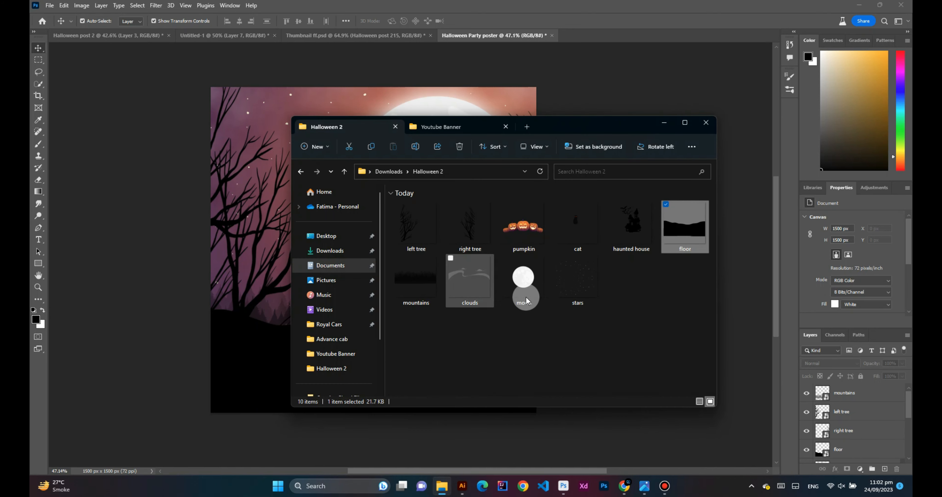
{"action": "left_click_drag", "start_coordinate": [631, 227], "coordinate": [234, 313]}
{"action": "left_click_drag", "start_coordinate": [402, 297], "coordinate": [462, 303]}
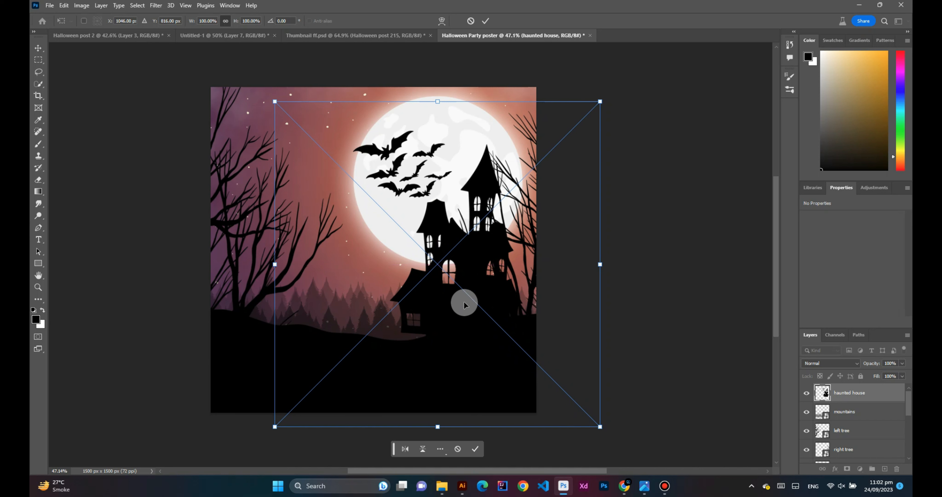
{"action": "left_click", "coordinate": [637, 269]}
{"action": "mouse_move", "coordinate": [541, 276]}
{"action": "left_mouse_down"}
{"action": "mouse_move", "coordinate": [558, 287]}
{"action": "mouse_move", "coordinate": [548, 280]}
{"action": "mouse_move", "coordinate": [557, 256]}
{"action": "mouse_move", "coordinate": [550, 261]}
{"action": "left_mouse_up"}
{"action": "left_click", "coordinate": [622, 258]}
Step: Reposition the haunted house about 70 px higher in front of the moon, with its base on the hill
{"action": "left_click", "coordinate": [473, 296]}
{"action": "left_click_drag", "start_coordinate": [472, 296], "coordinate": [478, 301]}
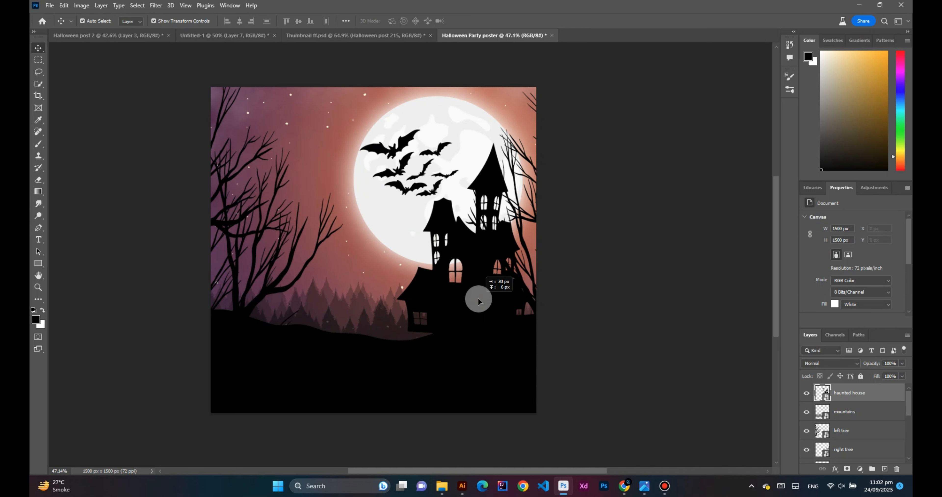
{"action": "left_click_drag", "start_coordinate": [479, 301], "coordinate": [468, 285]}
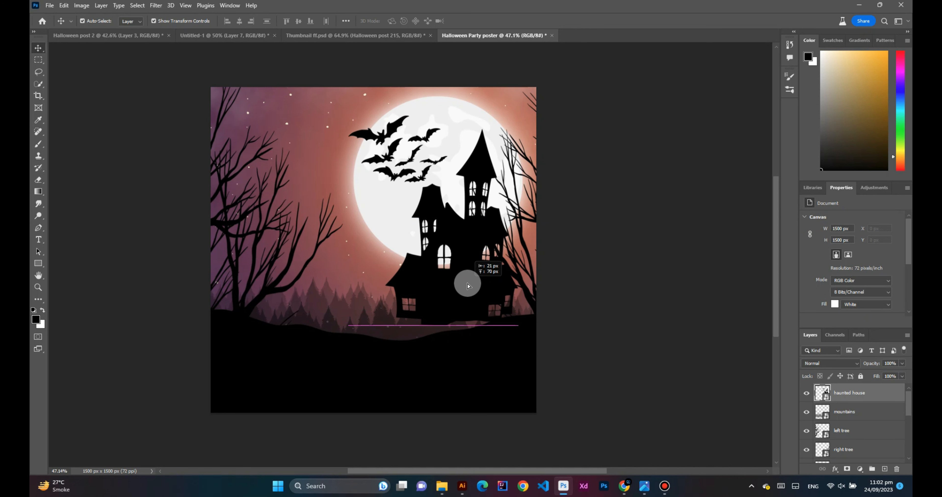
{"action": "left_click_drag", "start_coordinate": [468, 286], "coordinate": [467, 285]}
Step: Raise the floor layer to X 0 px and about Y 967 px so it meets the base of the haunted house
{"action": "left_click_drag", "start_coordinate": [477, 380], "coordinate": [478, 367]}
{"action": "left_click_drag", "start_coordinate": [499, 397], "coordinate": [497, 380]}
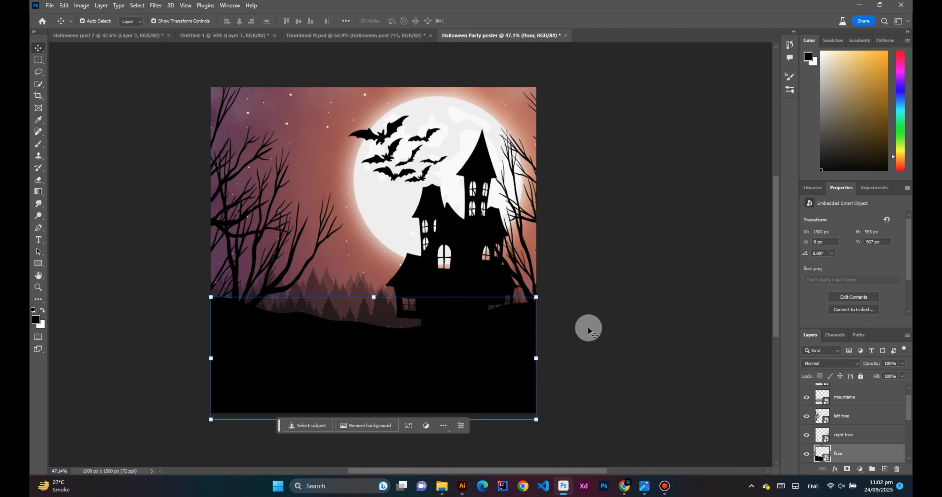
{"action": "left_click", "coordinate": [588, 330]}
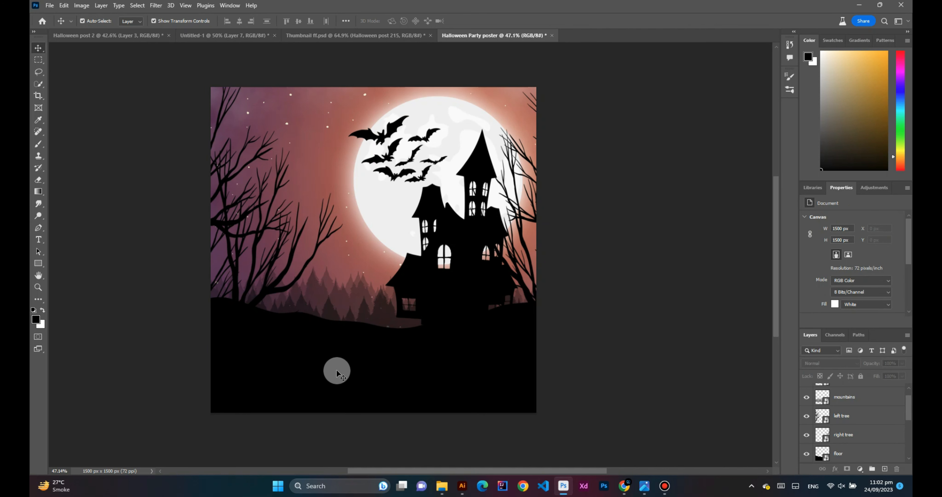
{"action": "left_click", "coordinate": [616, 347]}
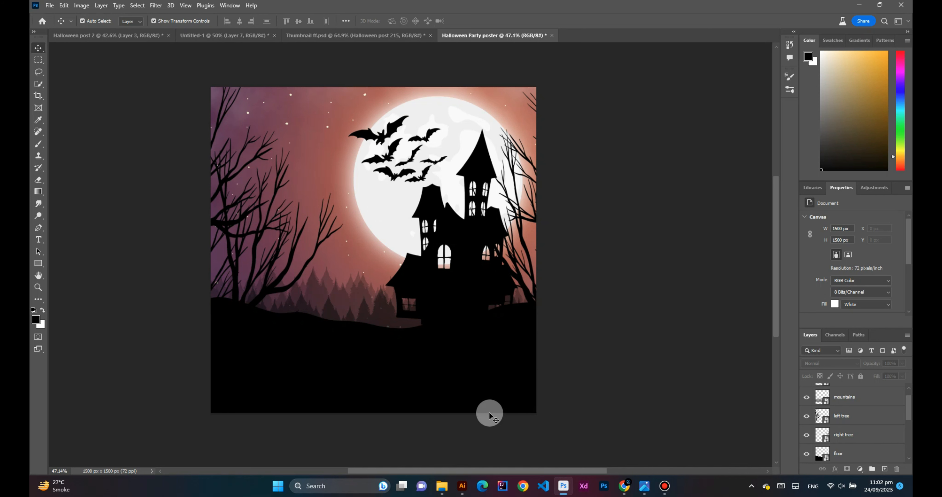
Step: Place the pumpkin image from the Halloween 2 folder across the poster, centred at about X 750 px and Y 845 px
{"action": "left_click", "coordinate": [444, 487]}
{"action": "left_click_drag", "start_coordinate": [521, 225], "coordinate": [298, 339]}
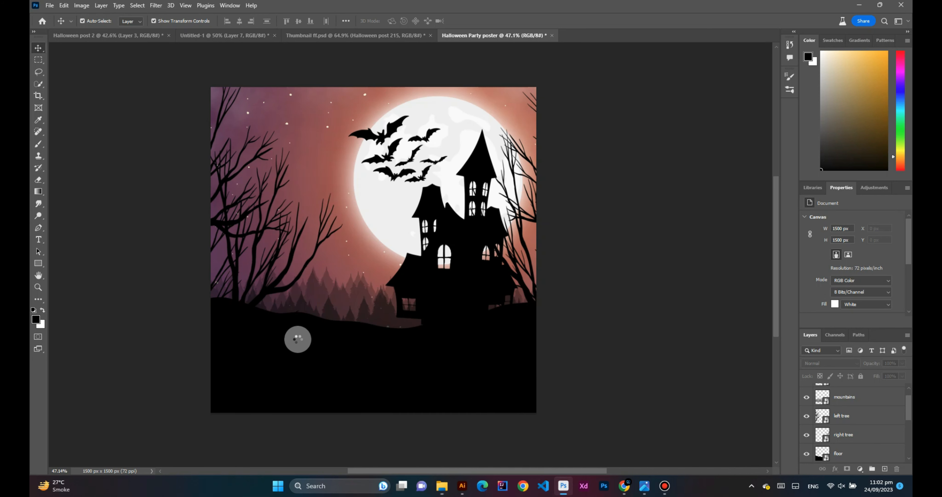
{"action": "left_click_drag", "start_coordinate": [417, 285], "coordinate": [418, 304]}
{"action": "left_click", "coordinate": [493, 24]}
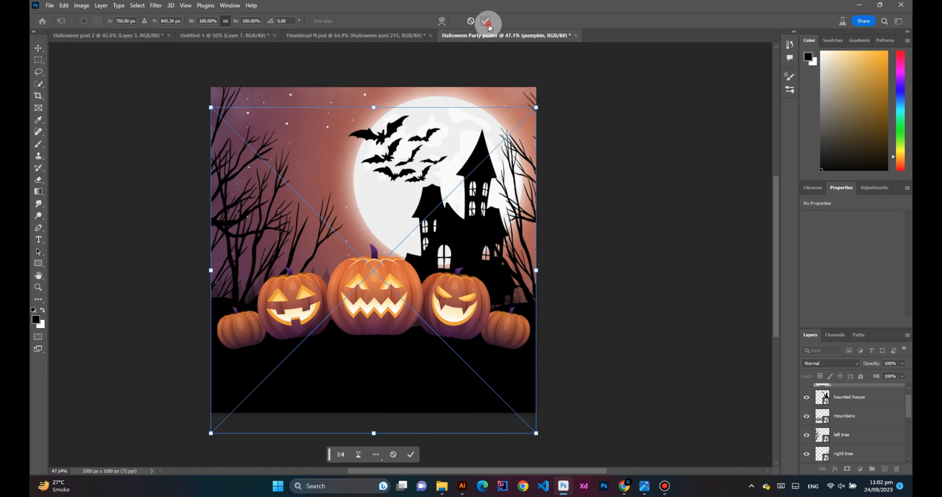
{"action": "left_click", "coordinate": [637, 262]}
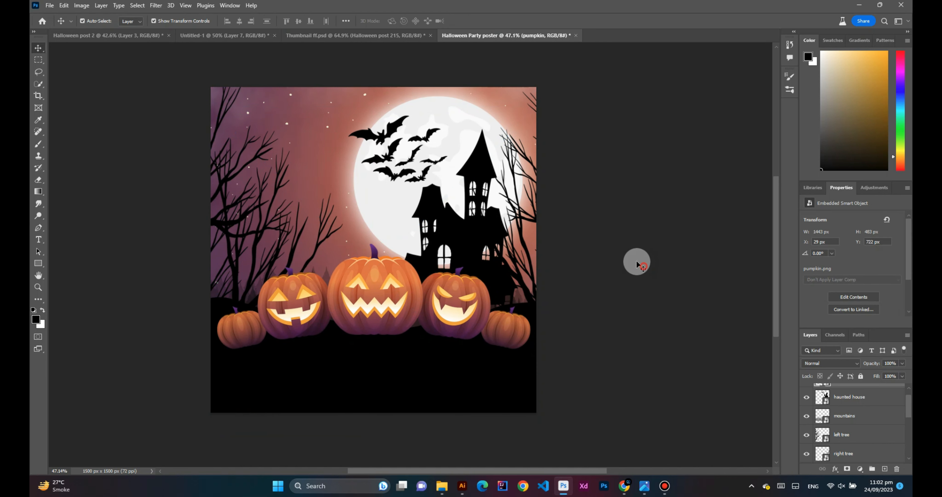
{"action": "left_click", "coordinate": [416, 350]}
{"action": "left_click", "coordinate": [624, 342]}
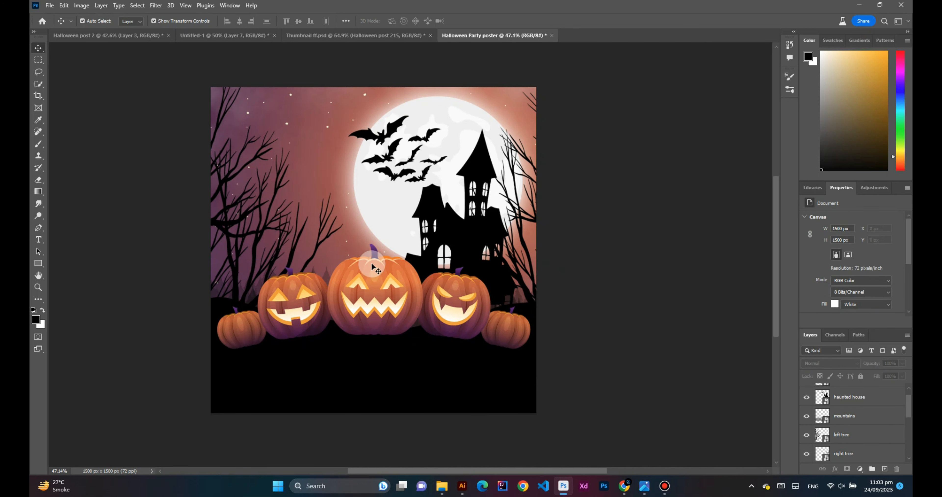
Step: Place the cat image at the poster's left edge, centred at about X 102 px and Y 1153 px, and move its layer beneath the pumpkins
{"action": "left_click", "coordinate": [442, 488]}
{"action": "left_click_drag", "start_coordinate": [584, 234], "coordinate": [263, 286]}
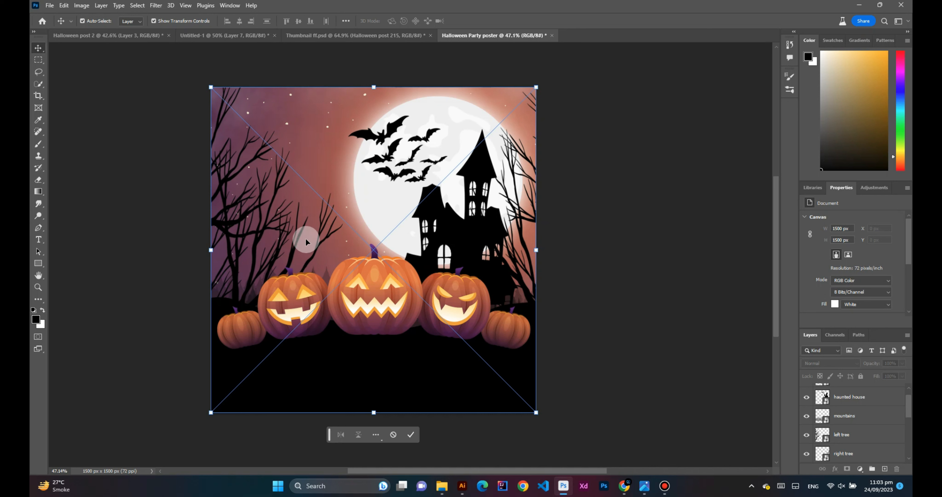
{"action": "left_click_drag", "start_coordinate": [358, 243], "coordinate": [225, 318]}
{"action": "left_click", "coordinate": [485, 20]}
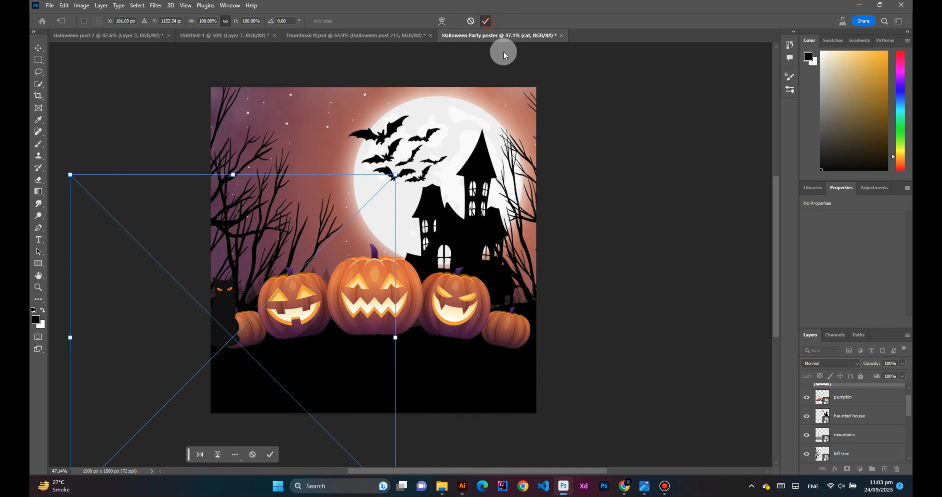
{"action": "left_click_drag", "start_coordinate": [852, 378], "coordinate": [855, 412]}
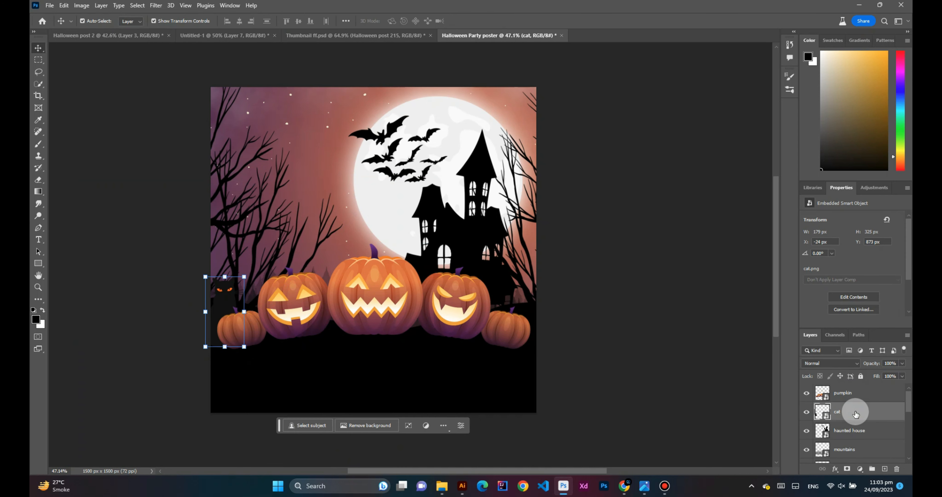
Step: Duplicate the cat twice behind the leftmost pumpkin, putting one copy lower and the other beside the original at about X 91 px and Y 861 px
{"action": "key", "text": "ctrl+j"}
{"action": "left_click_drag", "start_coordinate": [230, 306], "coordinate": [238, 317]}
{"action": "left_click_drag", "start_coordinate": [220, 281], "coordinate": [246, 293]}
Step: Add two more cat copies behind the rightmost small pumpkin, side by side at about Y 909 px
{"action": "key", "text": "ctrl"}
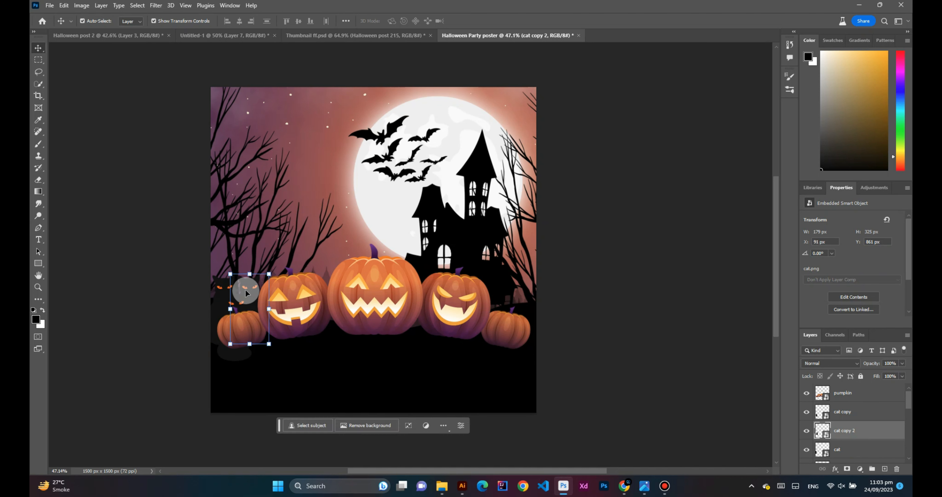
{"action": "key", "text": "ctrl+j"}
{"action": "left_click_drag", "start_coordinate": [249, 290], "coordinate": [521, 298]}
{"action": "key", "text": "ctrl+j"}
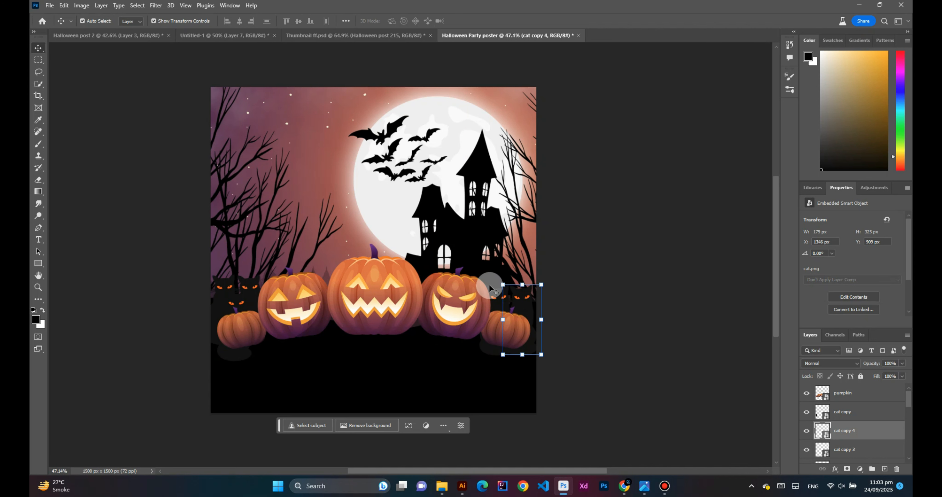
Step: Duplicate the inner cat beside the rightmost pumpkin and shift the copy between the two cats there, slightly lower
{"action": "left_click", "coordinate": [490, 289]}
{"action": "left_click", "coordinate": [500, 298]}
{"action": "left_click_drag", "start_coordinate": [499, 299], "coordinate": [503, 301]}
{"action": "key", "text": "ctrl+j"}
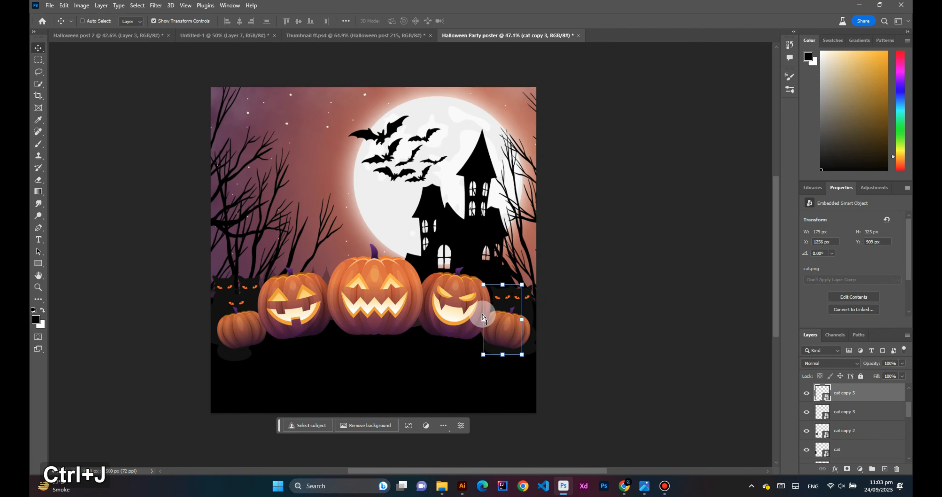
{"action": "mouse_move", "coordinate": [509, 301]}
{"action": "left_mouse_down"}
{"action": "mouse_move", "coordinate": [514, 288]}
{"action": "mouse_move", "coordinate": [506, 306]}
{"action": "mouse_move", "coordinate": [522, 298]}
{"action": "left_mouse_up"}
Step: Raise the two outer cats behind the rightmost pumpkin to about Y 880 px, with the inner one at about X 1237 px
{"action": "scroll", "coordinate": [863, 413], "scroll_direction": "up", "scroll_amount": 2}
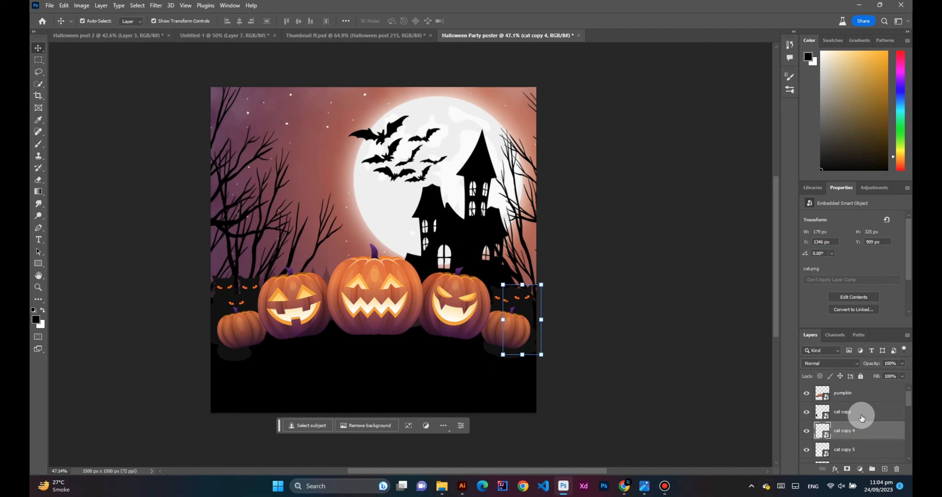
{"action": "mouse_move", "coordinate": [858, 418]}
{"action": "left_mouse_down"}
{"action": "mouse_move", "coordinate": [852, 406]}
{"action": "mouse_move", "coordinate": [858, 434]}
{"action": "left_mouse_up"}
{"action": "left_click_drag", "start_coordinate": [531, 307], "coordinate": [529, 297]}
{"action": "left_click", "coordinate": [618, 307]}
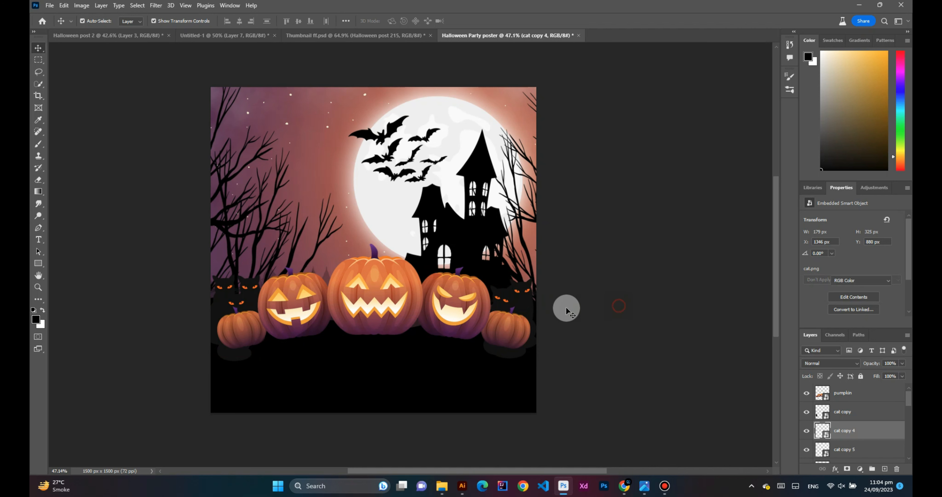
{"action": "left_click", "coordinate": [497, 294]}
{"action": "left_click_drag", "start_coordinate": [498, 294], "coordinate": [494, 285]}
{"action": "left_click", "coordinate": [618, 302]}
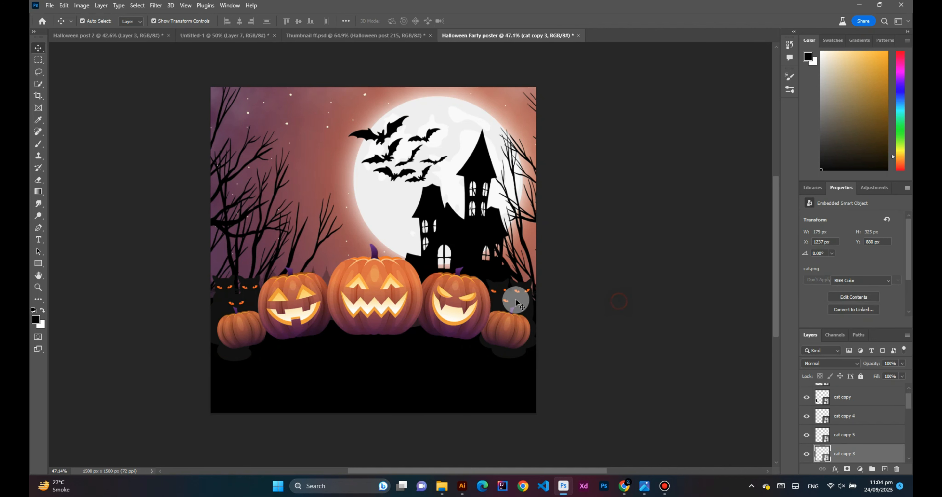
Step: Bring the middle cat by the rightmost pumpkin in front of the other cats at about X 1293 px and Y 936 px, and spread the upper cats
{"action": "left_click", "coordinate": [505, 301]}
{"action": "left_click_drag", "start_coordinate": [843, 435], "coordinate": [848, 405]}
{"action": "mouse_move", "coordinate": [528, 319]}
{"action": "left_mouse_down"}
{"action": "mouse_move", "coordinate": [507, 300]}
{"action": "mouse_move", "coordinate": [525, 304]}
{"action": "left_mouse_up"}
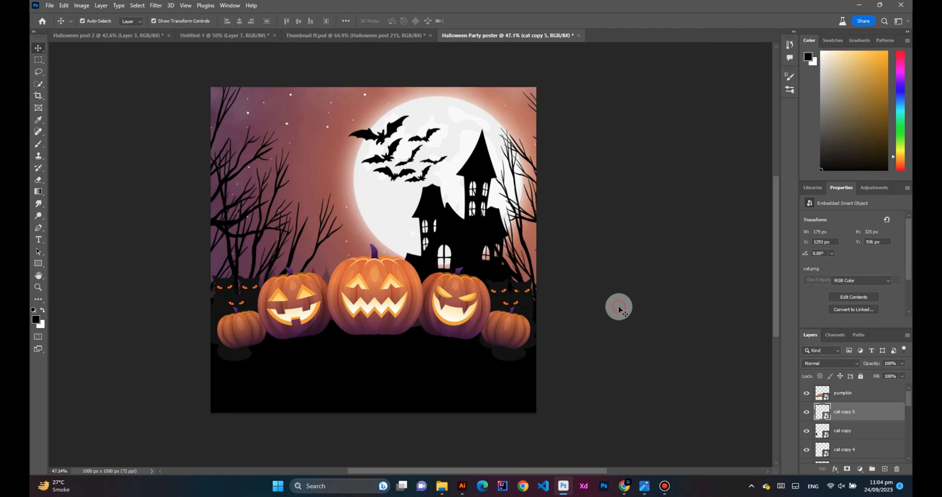
{"action": "left_click", "coordinate": [608, 298]}
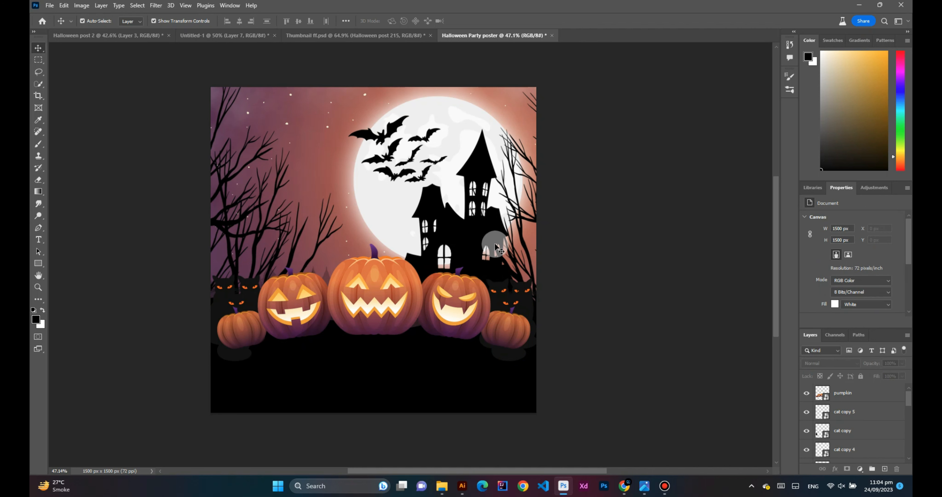
{"action": "left_click_drag", "start_coordinate": [500, 290], "coordinate": [538, 285]}
{"action": "left_click", "coordinate": [585, 288]}
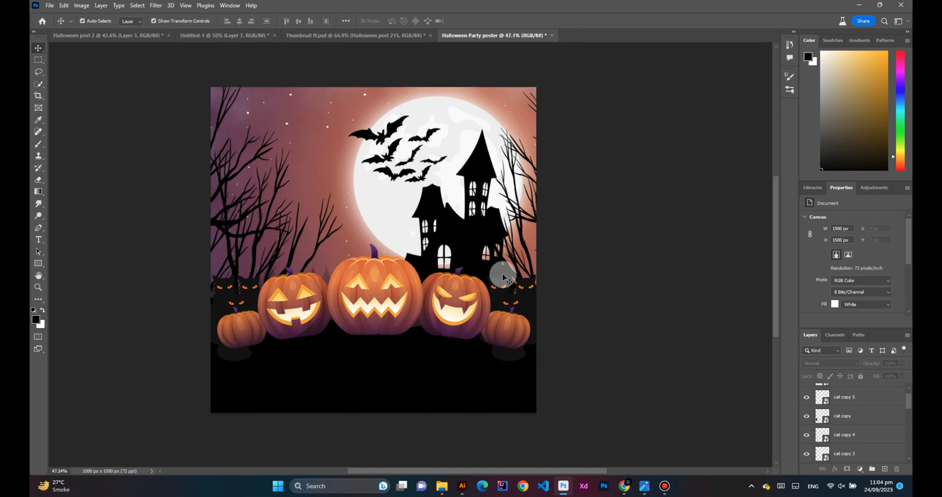
Step: Add an Exposure adjustment layer above the pumpkin layer and set its exposure to +0.56
{"action": "scroll", "coordinate": [871, 412], "scroll_direction": "up", "scroll_amount": 1}
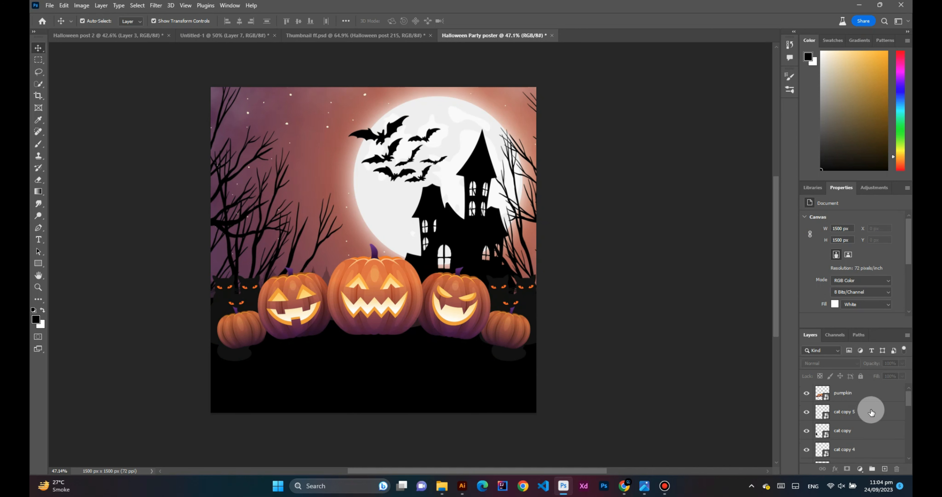
{"action": "left_click", "coordinate": [859, 393]}
{"action": "left_click", "coordinate": [860, 469]}
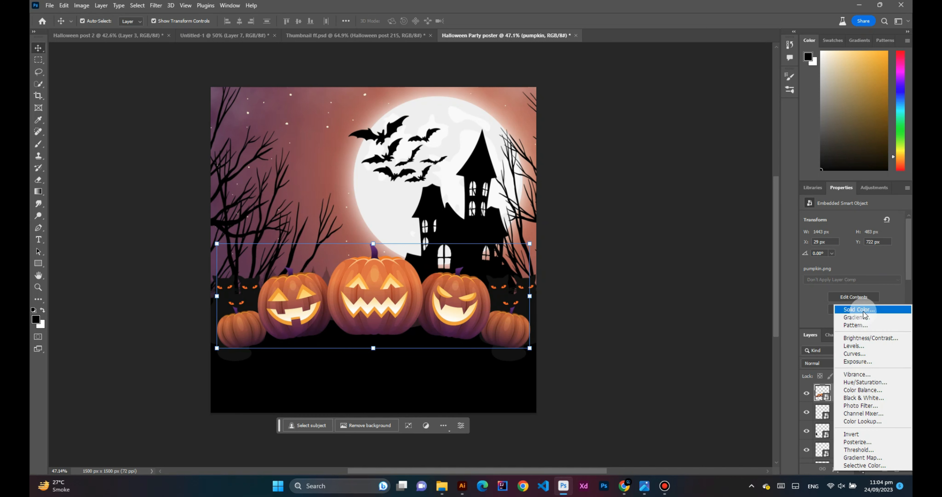
{"action": "left_click", "coordinate": [872, 362]}
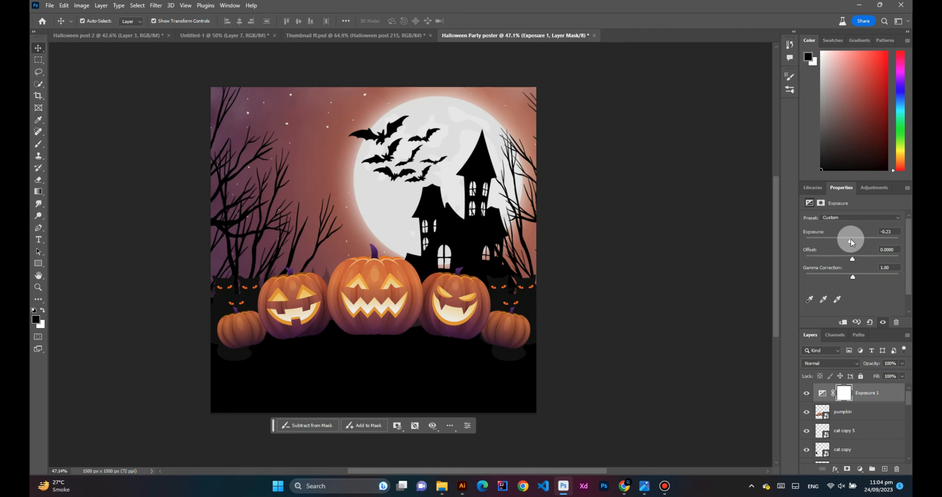
{"action": "left_click_drag", "start_coordinate": [897, 234], "coordinate": [875, 232]}
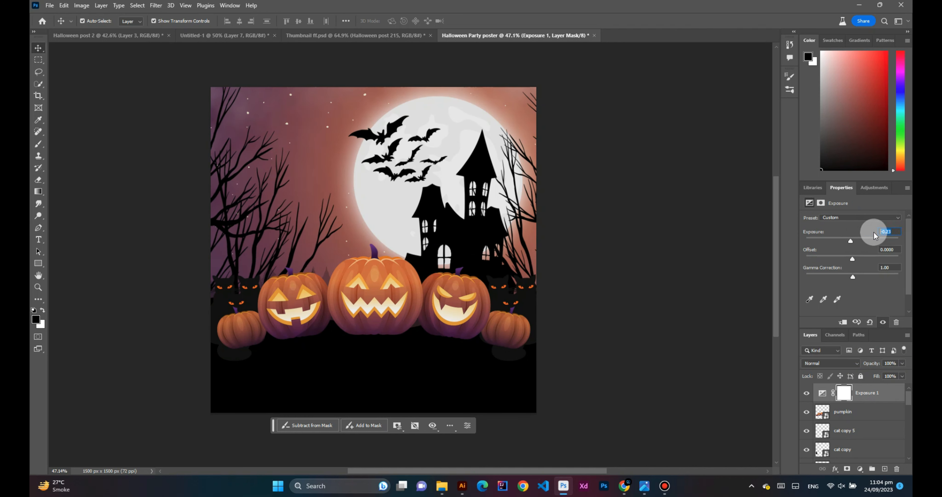
{"action": "type", "text": "0.56"}
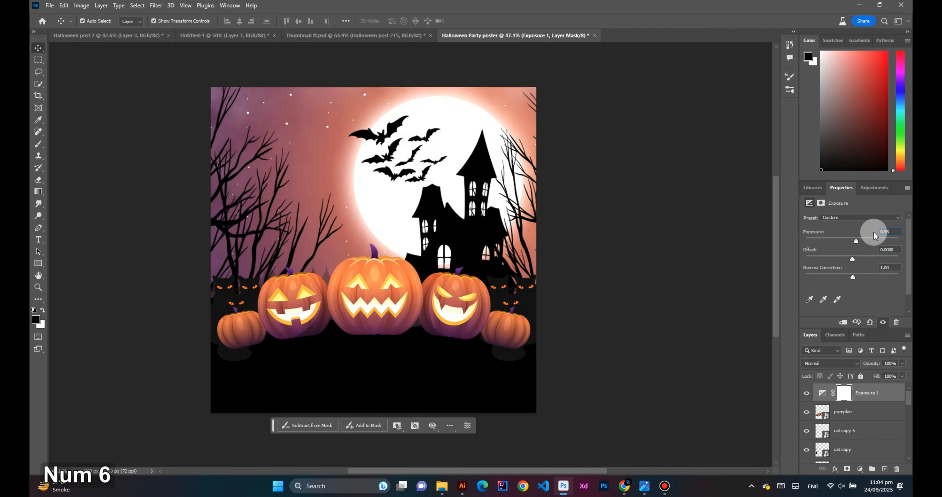
Step: Set the adjustment's offset to -0.082 and raise its gamma correction slightly
{"action": "left_click_drag", "start_coordinate": [894, 249], "coordinate": [878, 248]}
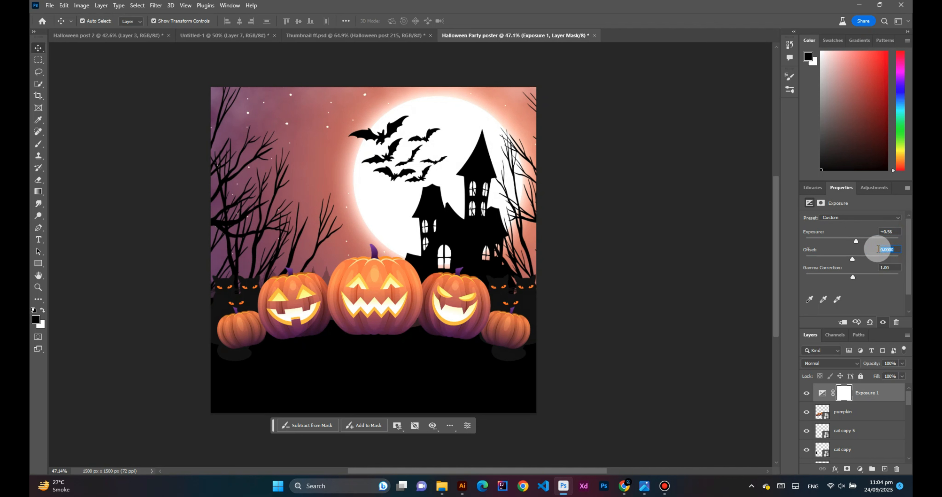
{"action": "type", "text": "-0."}
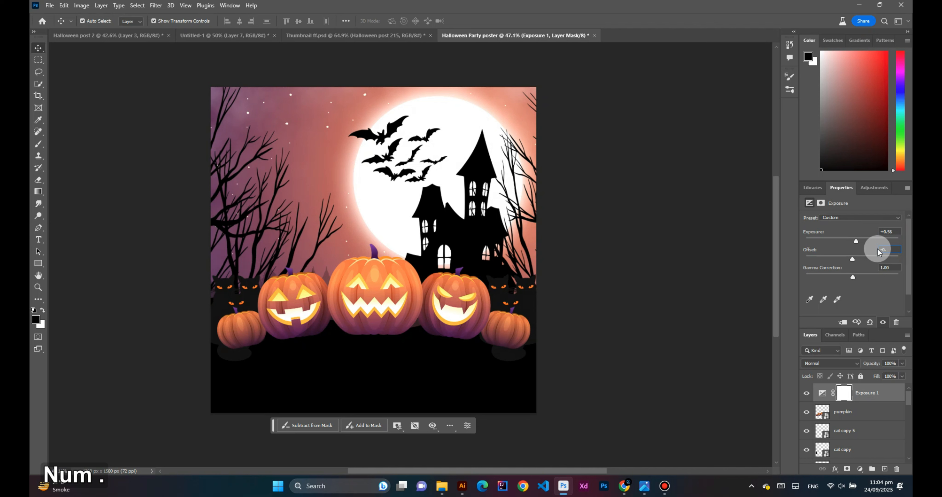
{"action": "type", "text": "082"}
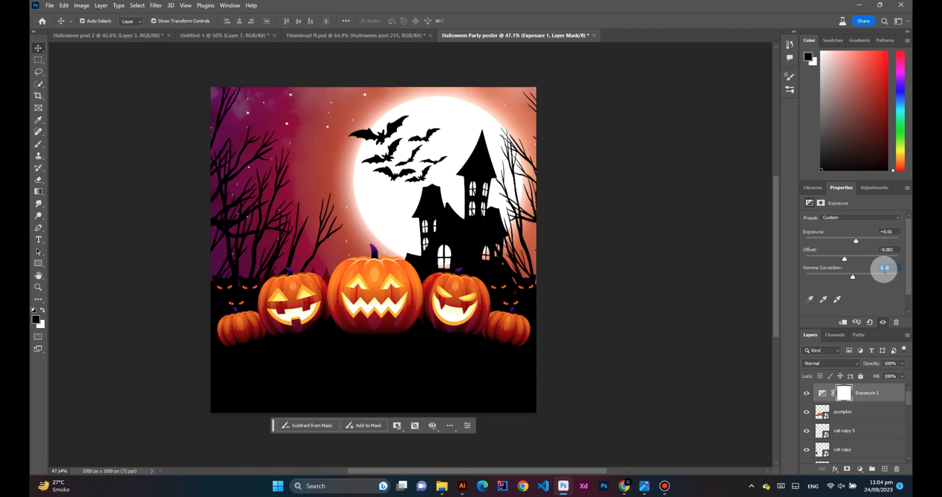
{"action": "type", "text": "1"}
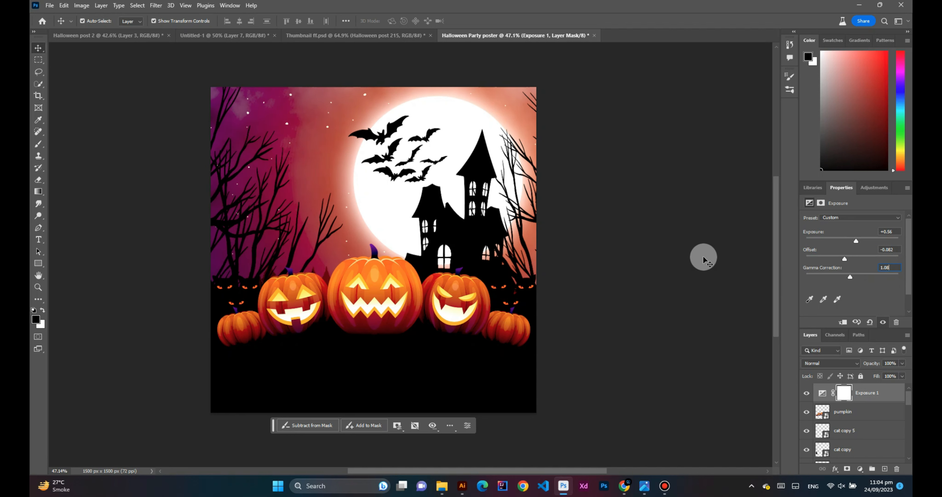
{"action": "left_click", "coordinate": [664, 254]}
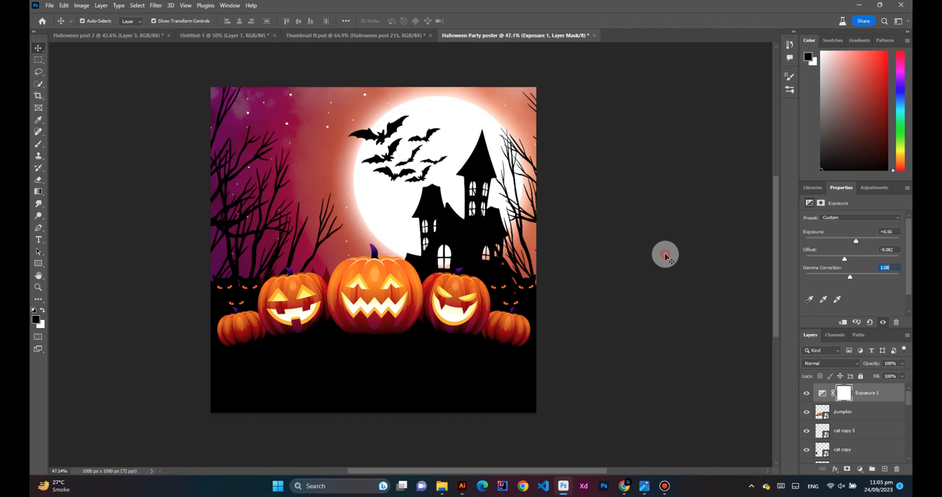
Step: Shift the moon to about X 694 px and Y 27 px, and nudge the haunted house and bats slightly upward
{"action": "left_click_drag", "start_coordinate": [369, 207], "coordinate": [378, 214]}
{"action": "left_click", "coordinate": [482, 230]}
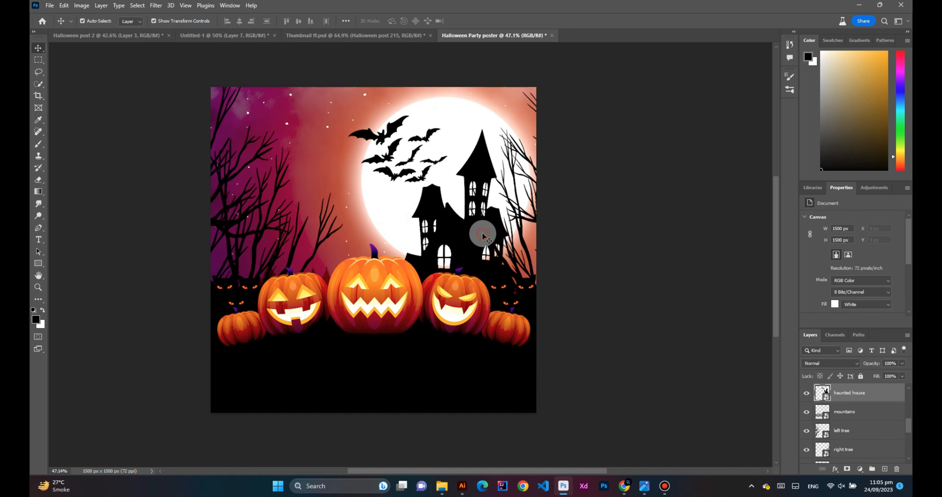
{"action": "left_click", "coordinate": [612, 225]}
{"action": "left_click_drag", "start_coordinate": [443, 119], "coordinate": [444, 116]}
{"action": "left_click", "coordinate": [614, 177]}
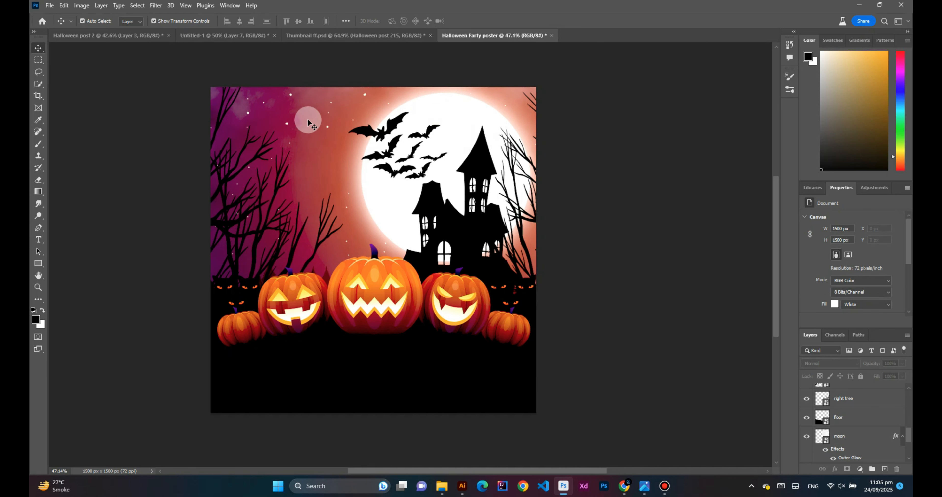
Step: Reposition the background's radial gradient fill slightly to the right and upward
{"action": "scroll", "coordinate": [859, 431], "scroll_direction": "down", "scroll_amount": 1}
{"action": "left_click", "coordinate": [859, 425]}
{"action": "scroll", "coordinate": [851, 425], "scroll_direction": "down", "scroll_amount": 1}
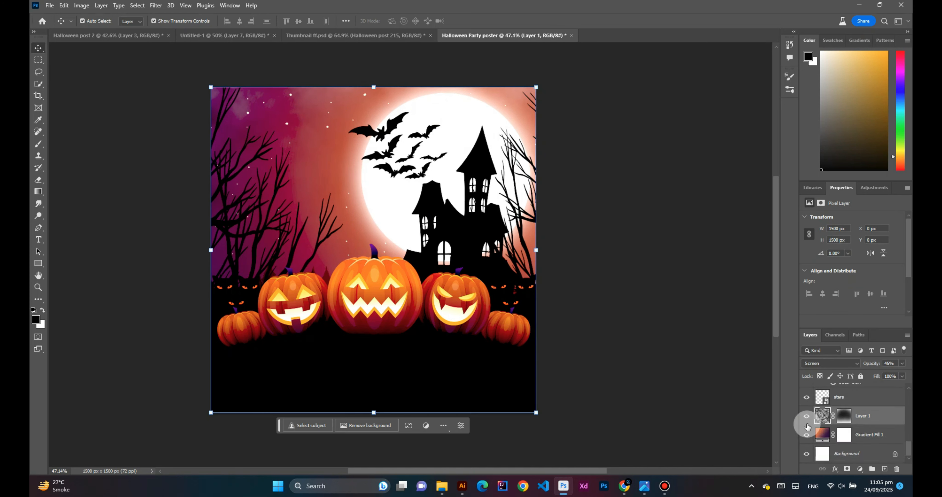
{"action": "left_click", "coordinate": [819, 435]}
{"action": "double_click", "coordinate": [819, 433]}
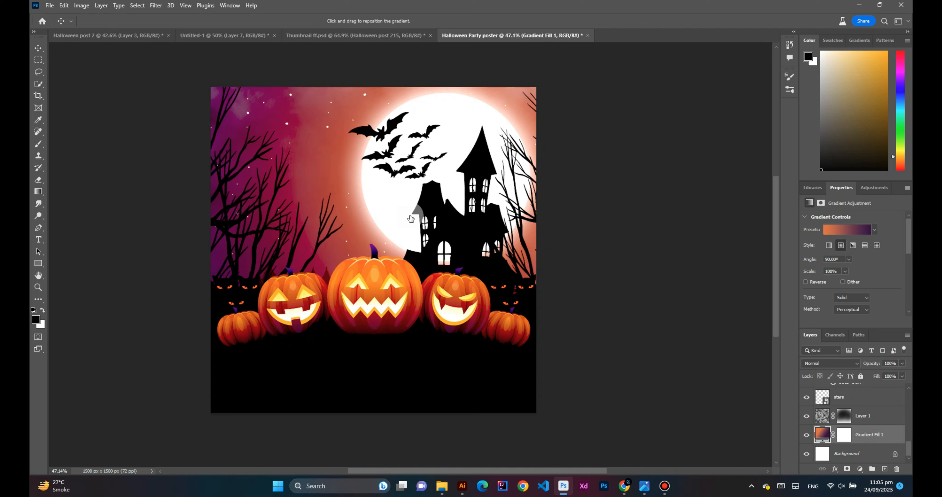
{"action": "mouse_move", "coordinate": [316, 176]}
{"action": "left_mouse_down"}
{"action": "mouse_move", "coordinate": [340, 173]}
{"action": "mouse_move", "coordinate": [332, 168]}
{"action": "left_mouse_up"}
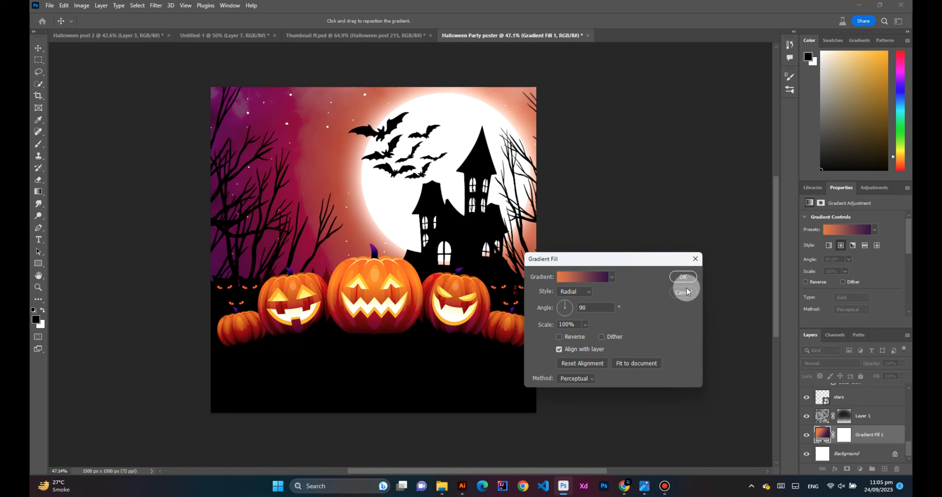
{"action": "left_click", "coordinate": [681, 277]}
Step: Raise the opacity of the screen-blended cloud texture layer to about 52%
{"action": "left_click", "coordinate": [311, 99]}
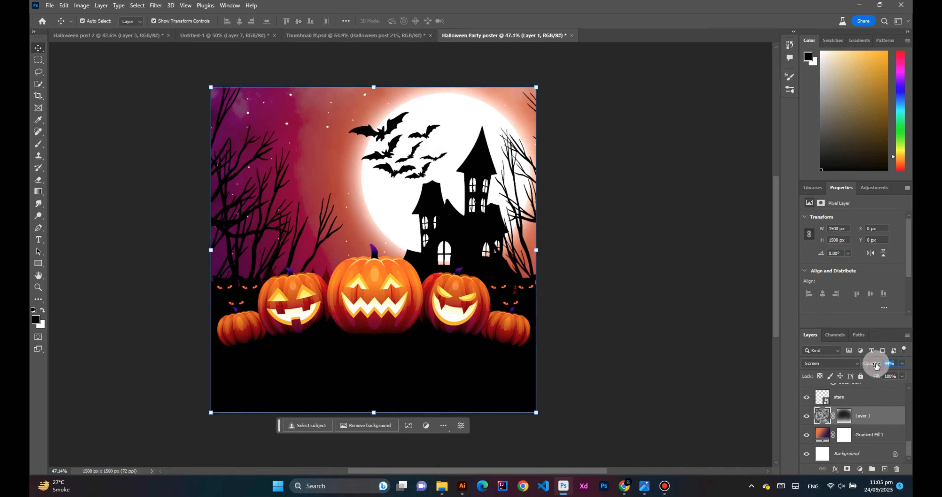
{"action": "mouse_move", "coordinate": [881, 366]}
{"action": "left_mouse_down"}
{"action": "mouse_move", "coordinate": [872, 364]}
{"action": "mouse_move", "coordinate": [880, 365]}
{"action": "left_mouse_up"}
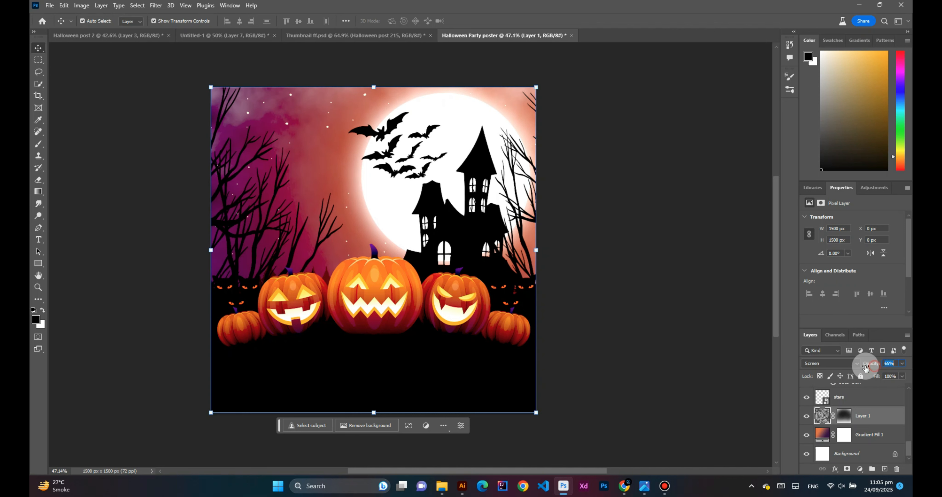
{"action": "left_click_drag", "start_coordinate": [866, 367], "coordinate": [865, 369]}
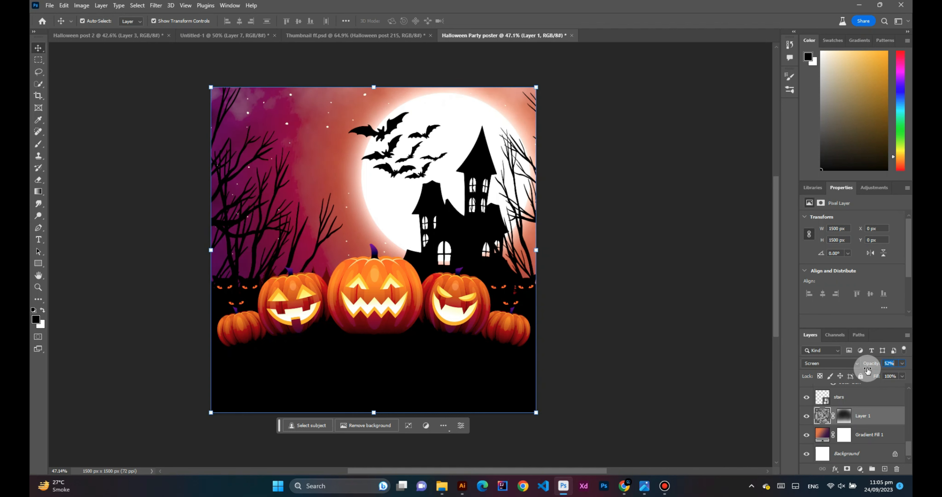
{"action": "left_click", "coordinate": [645, 284]}
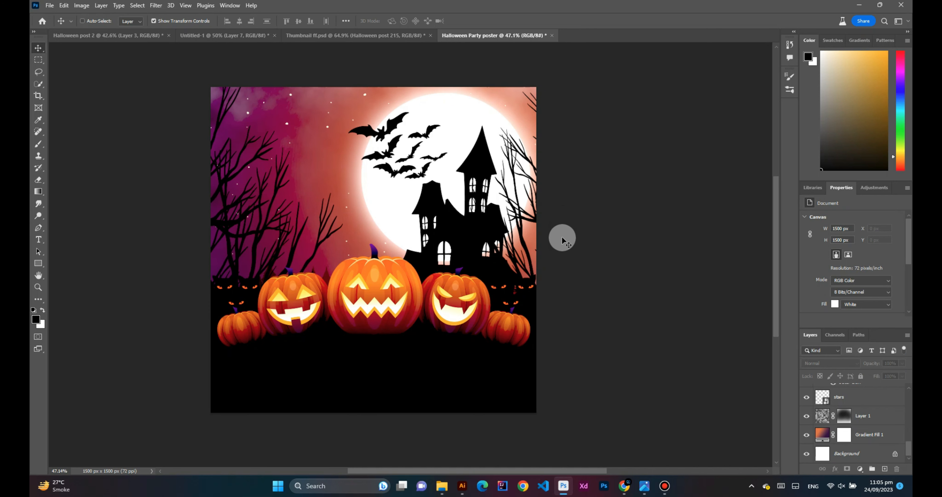
Step: Create a new empty layer above the Exposure adjustment layer
{"action": "scroll", "coordinate": [562, 238], "scroll_direction": "down", "scroll_amount": 5}
{"action": "scroll", "coordinate": [849, 415], "scroll_direction": "up", "scroll_amount": 3}
{"action": "scroll", "coordinate": [848, 413], "scroll_direction": "up", "scroll_amount": 5}
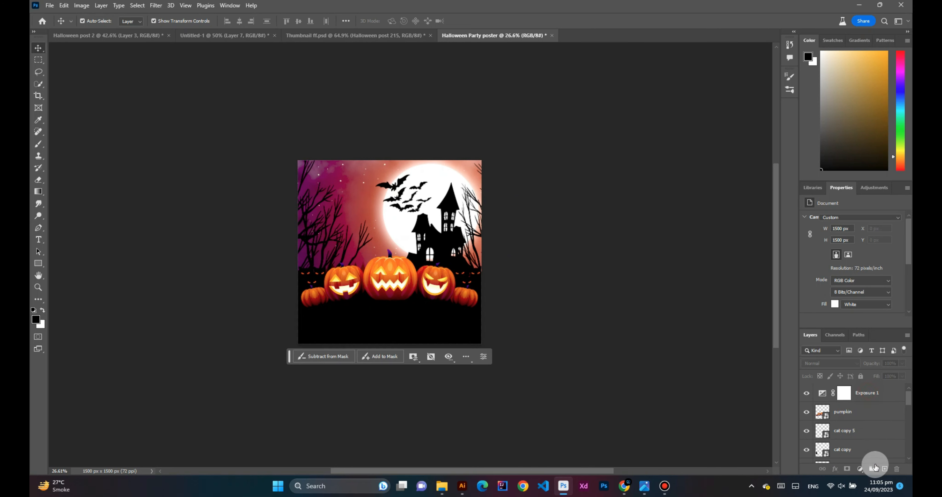
{"action": "left_click", "coordinate": [884, 471]}
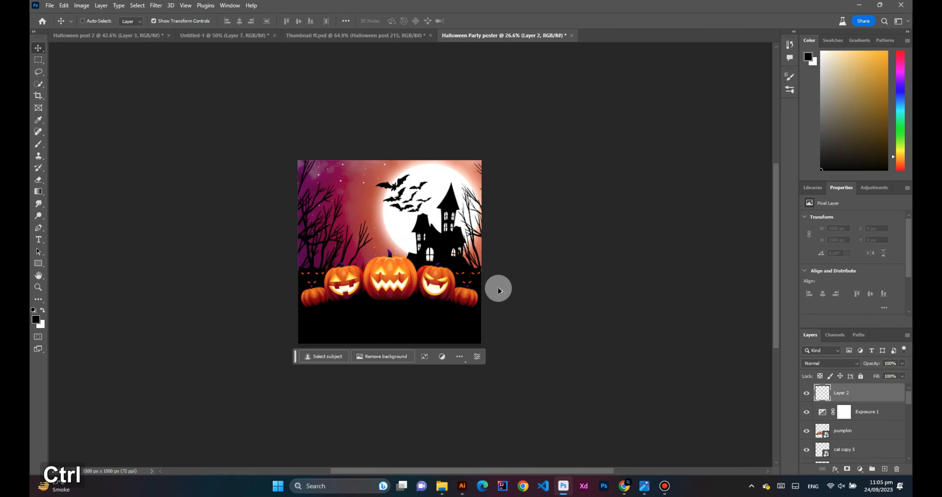
{"action": "scroll", "coordinate": [499, 288], "scroll_direction": "up", "scroll_amount": 3}
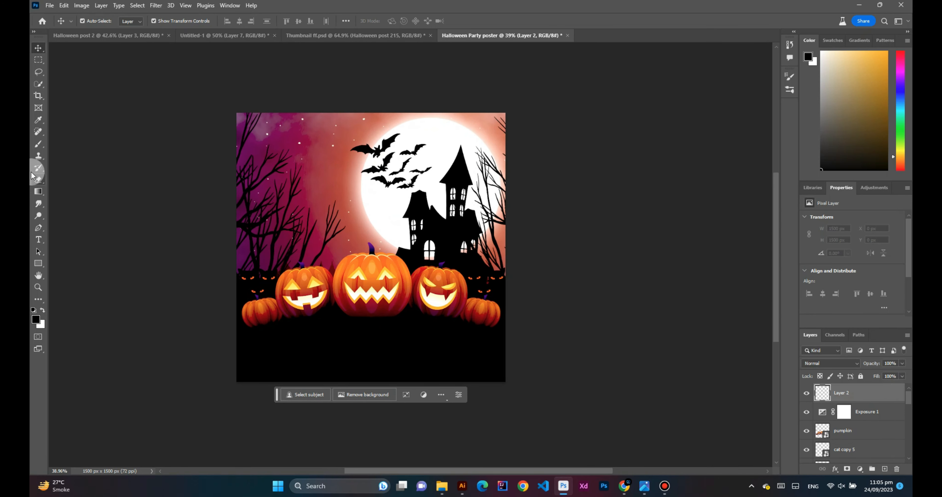
Step: Darken the poster's upper edge and corners on the new layer with a large soft black brush at 28% opacity and 67% flow
{"action": "left_click", "coordinate": [39, 145]}
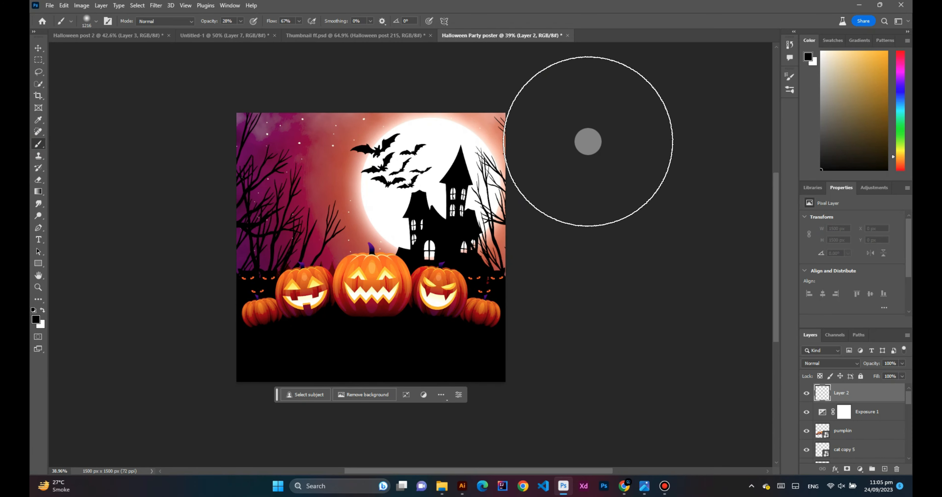
{"action": "right_click", "coordinate": [423, 230]}
{"action": "left_click", "coordinate": [427, 322]}
{"action": "left_click", "coordinate": [632, 167]}
{"action": "mouse_move", "coordinate": [578, 114]}
{"action": "left_mouse_down"}
{"action": "mouse_move", "coordinate": [555, 355]}
{"action": "mouse_move", "coordinate": [540, 73]}
{"action": "mouse_move", "coordinate": [580, 95]}
{"action": "left_mouse_up"}
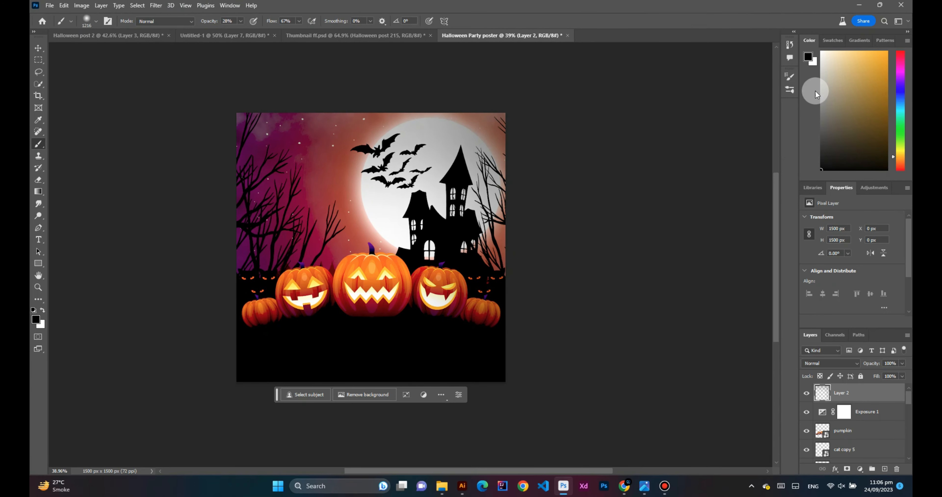
{"action": "left_click_drag", "start_coordinate": [269, 120], "coordinate": [218, 114]}
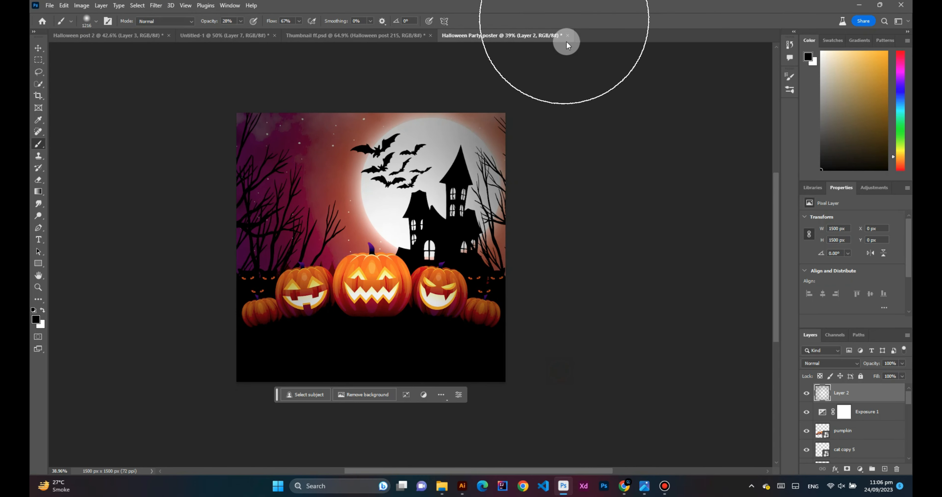
{"action": "left_click", "coordinate": [38, 47]}
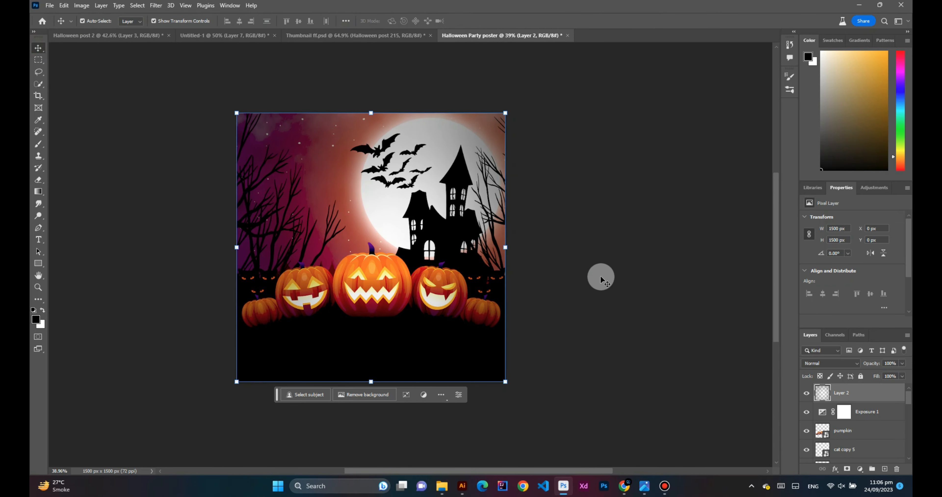
{"action": "left_click", "coordinate": [541, 265]}
Step: Duplicate the moon layer and place the copy at the top of the layer stack
{"action": "key", "text": "ctrl+plus"}
{"action": "scroll", "coordinate": [541, 265], "scroll_direction": "up", "scroll_amount": 3}
{"action": "scroll", "coordinate": [529, 219], "scroll_direction": "down", "scroll_amount": 3}
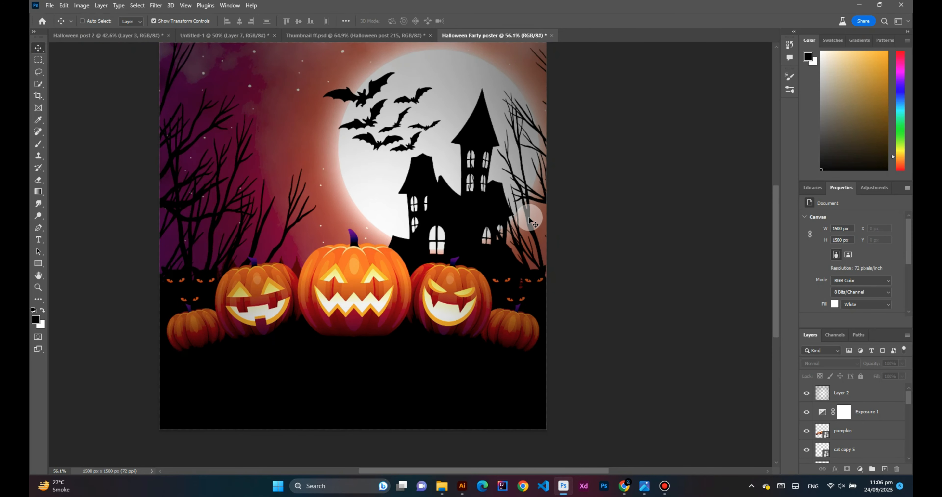
{"action": "key", "text": "space"}
{"action": "left_click_drag", "start_coordinate": [529, 200], "coordinate": [526, 217]}
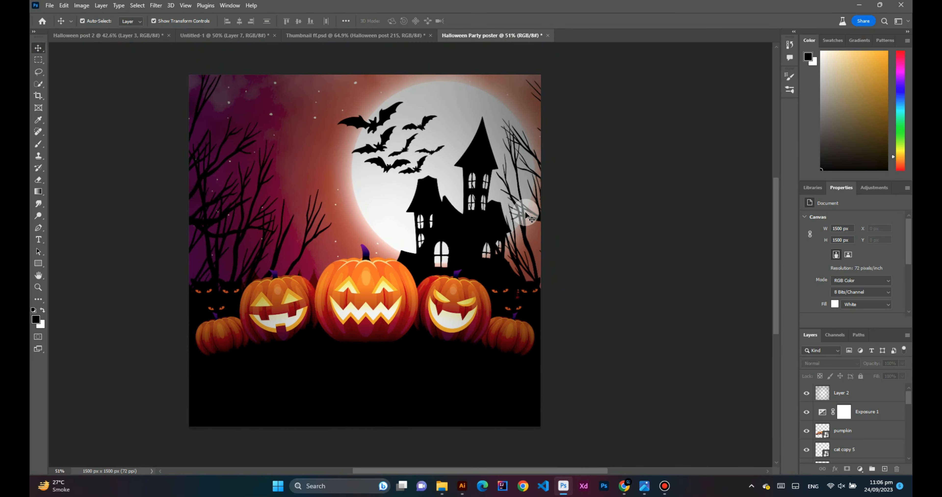
{"action": "left_click_drag", "start_coordinate": [388, 195], "coordinate": [384, 202]}
{"action": "left_click", "coordinate": [386, 205]}
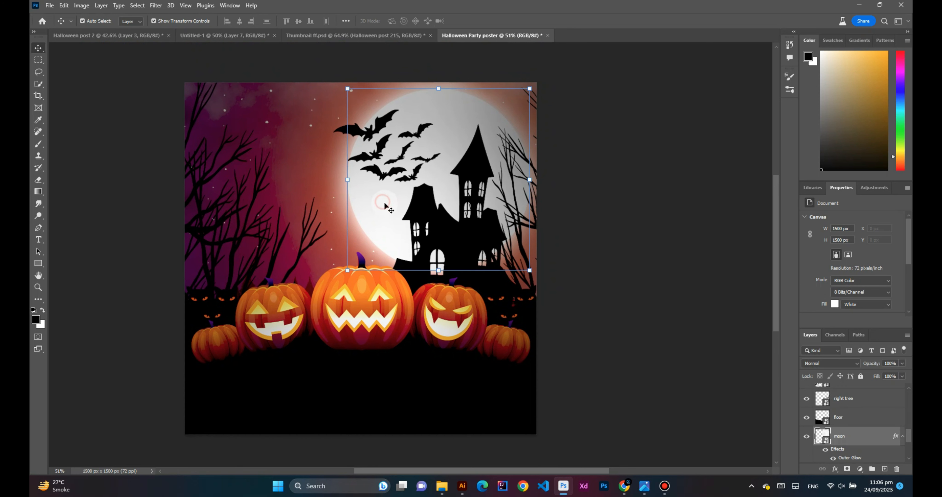
{"action": "key", "text": "ctrl"}
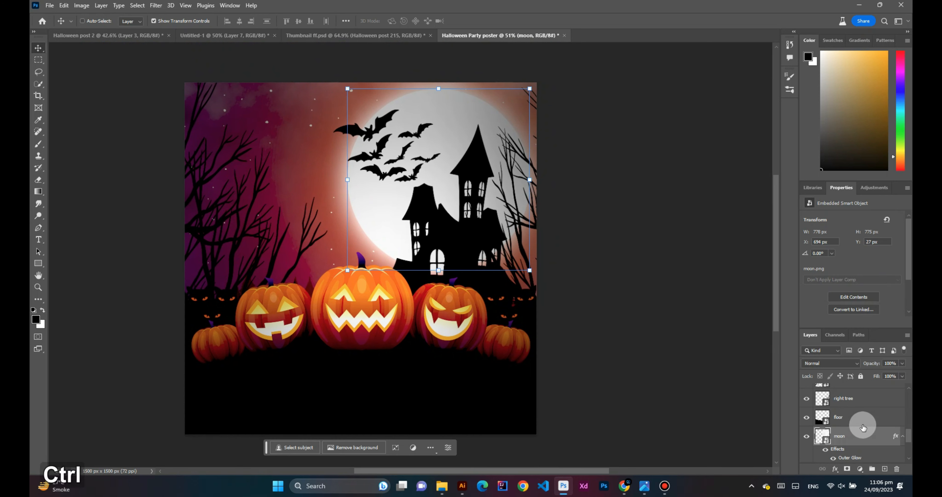
{"action": "left_click_drag", "start_coordinate": [873, 437], "coordinate": [870, 391]}
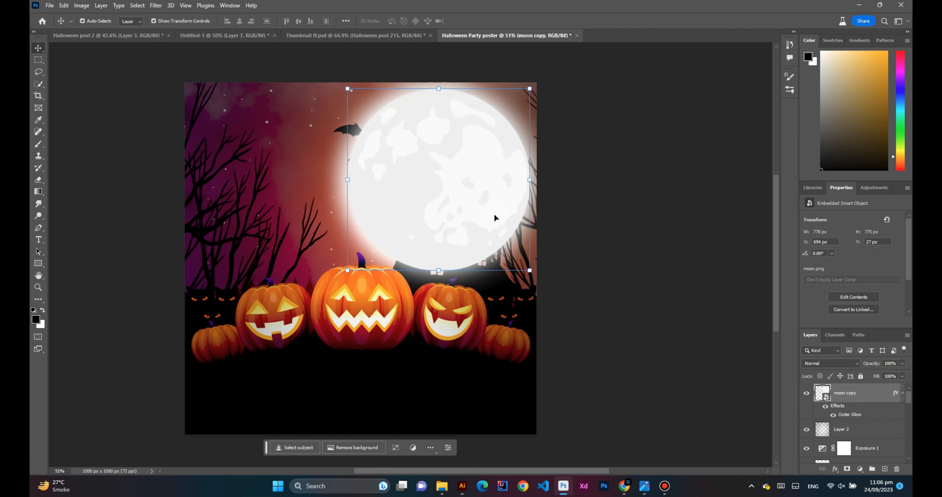
Step: Rasterize the moon copy layer and hide its layer effects, including the outer glow
{"action": "right_click", "coordinate": [850, 393]}
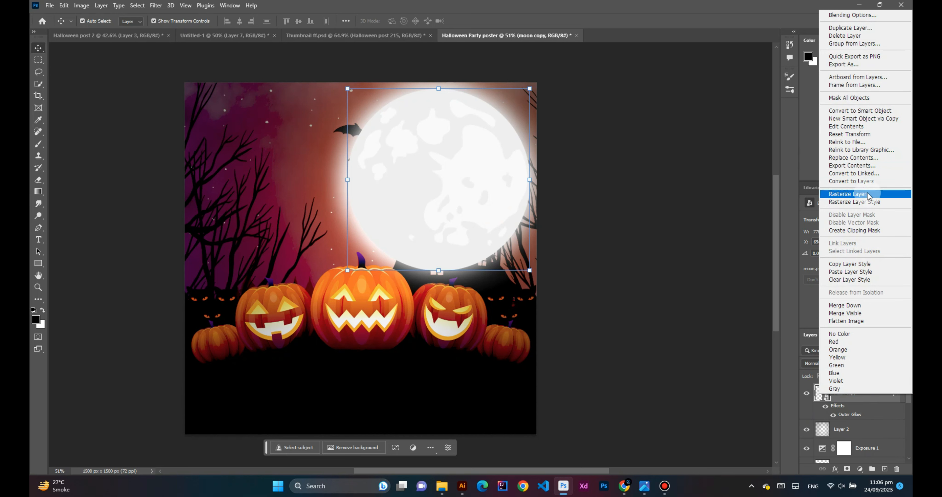
{"action": "left_click", "coordinate": [847, 194]}
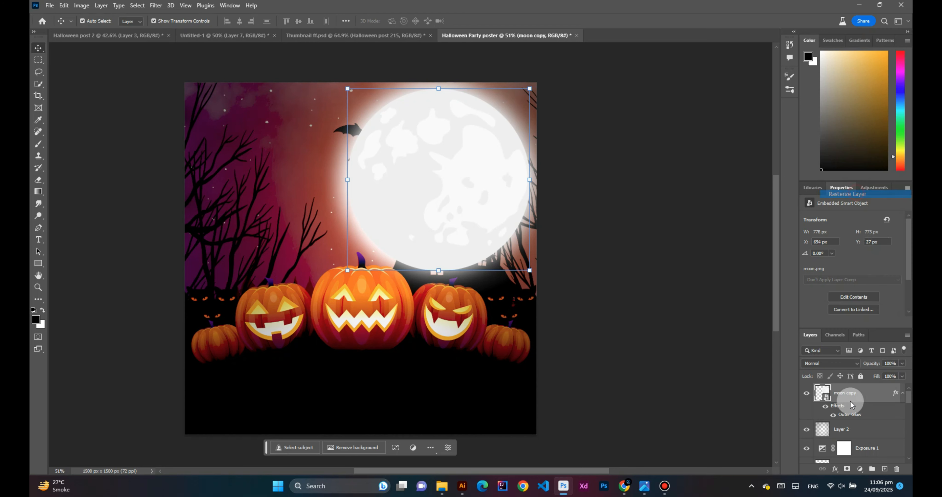
{"action": "right_click", "coordinate": [823, 396]}
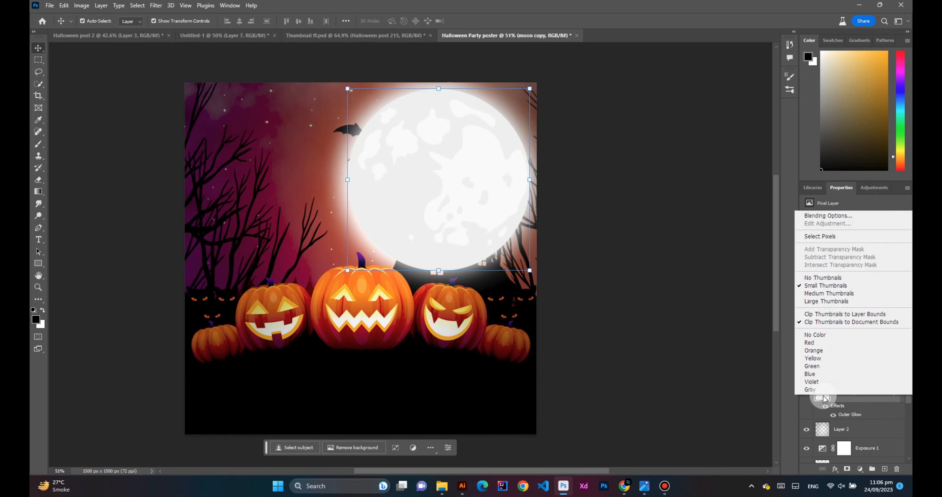
{"action": "left_click", "coordinate": [824, 409]}
{"action": "left_click", "coordinate": [824, 408]}
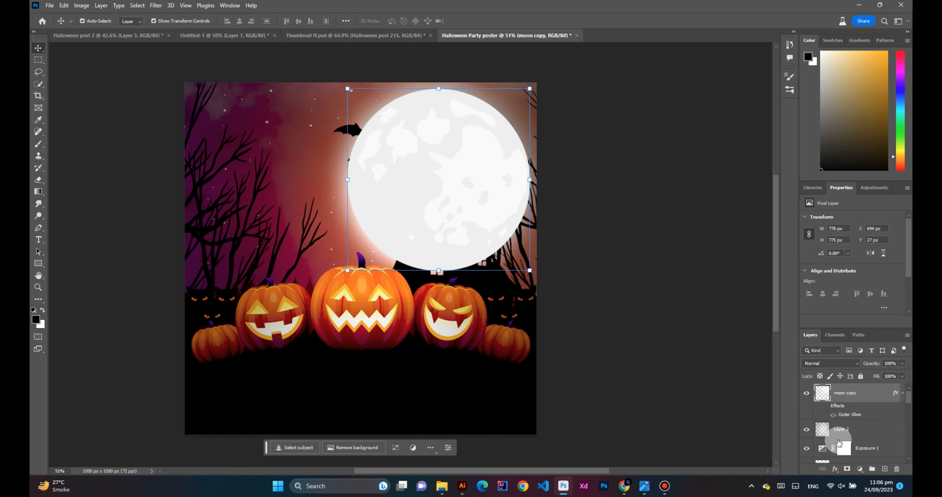
Step: Rasterize the haunted house layer
{"action": "scroll", "coordinate": [848, 431], "scroll_direction": "down", "scroll_amount": 5}
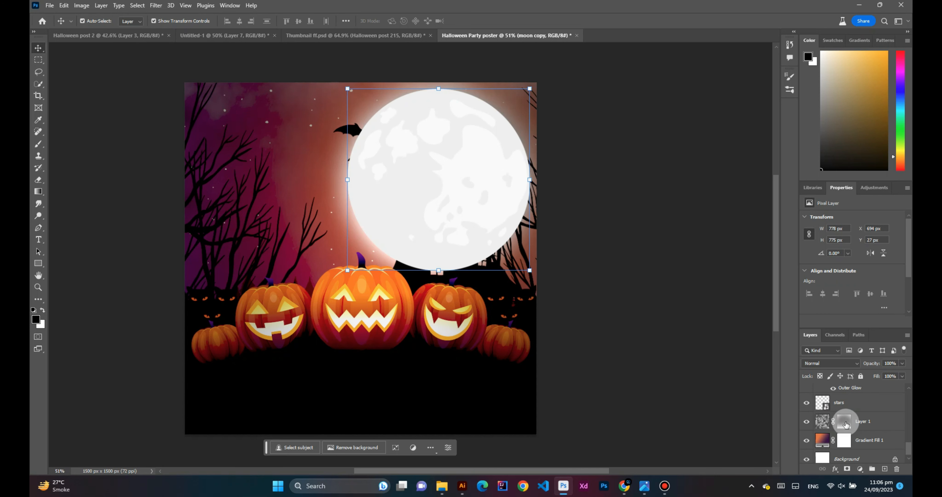
{"action": "scroll", "coordinate": [845, 422], "scroll_direction": "up", "scroll_amount": 4}
{"action": "scroll", "coordinate": [843, 418], "scroll_direction": "down", "scroll_amount": 5}
{"action": "scroll", "coordinate": [843, 417], "scroll_direction": "up", "scroll_amount": 2}
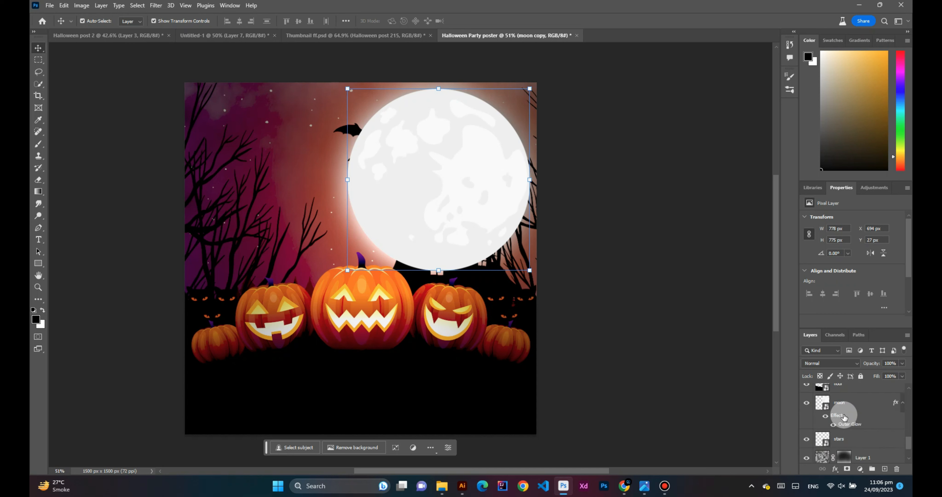
{"action": "scroll", "coordinate": [850, 421], "scroll_direction": "up", "scroll_amount": 4}
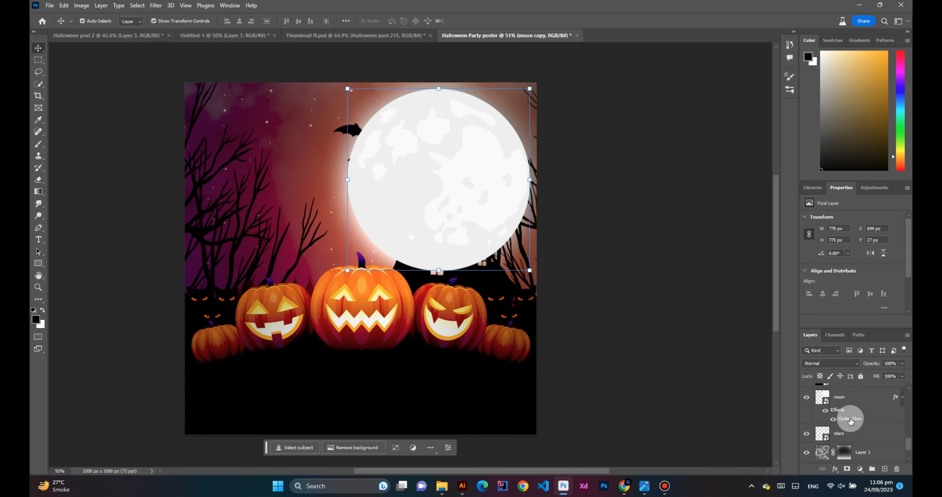
{"action": "scroll", "coordinate": [850, 421], "scroll_direction": "up", "scroll_amount": 2}
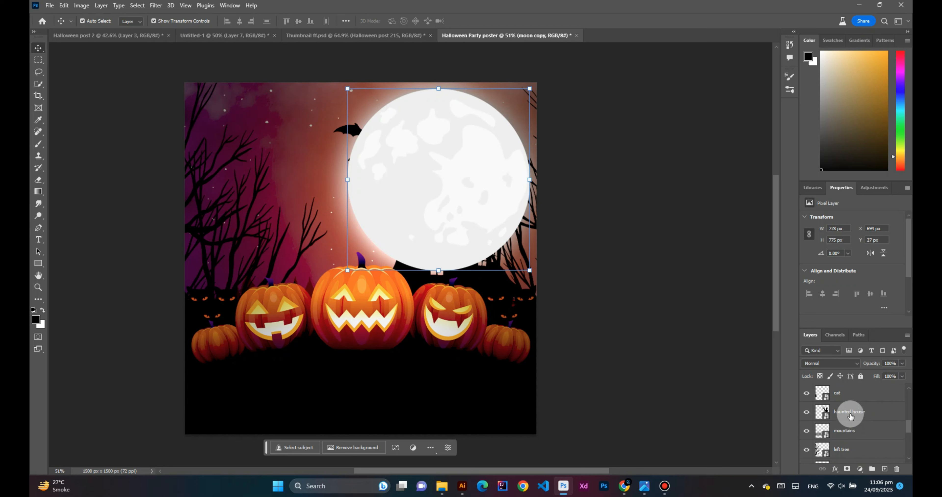
{"action": "left_click", "coordinate": [849, 412]}
{"action": "right_click", "coordinate": [846, 419]}
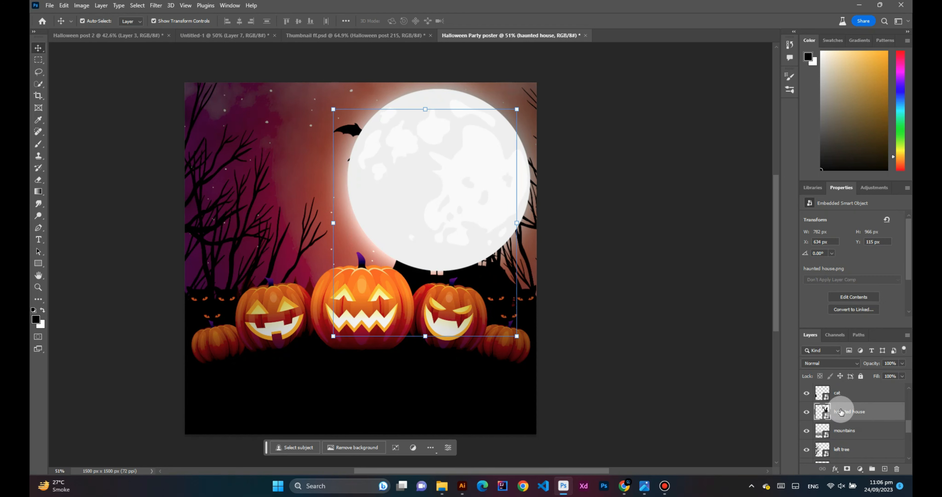
{"action": "left_click", "coordinate": [821, 415]}
{"action": "right_click", "coordinate": [822, 416]}
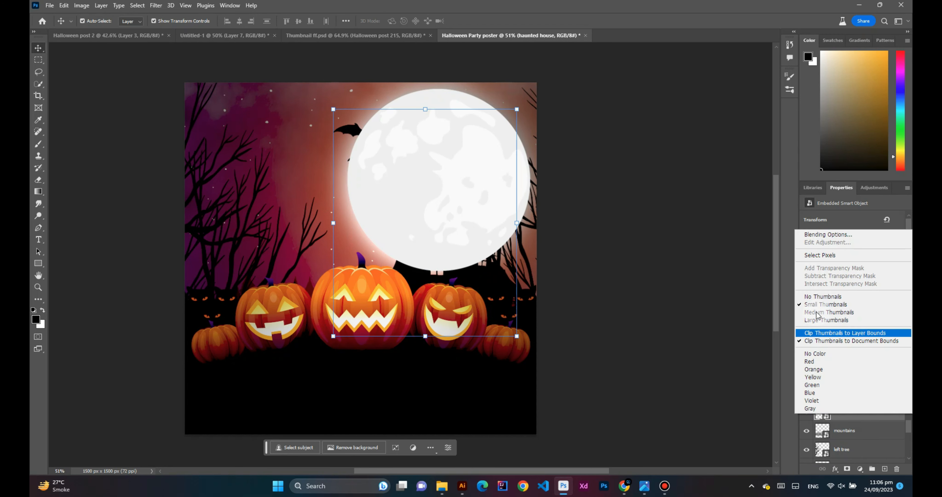
{"action": "left_click", "coordinate": [721, 321]}
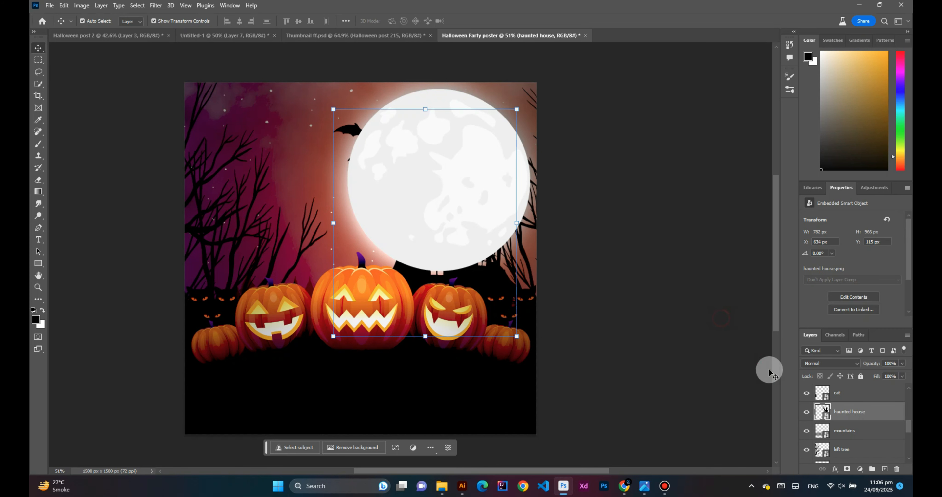
{"action": "right_click", "coordinate": [847, 416]}
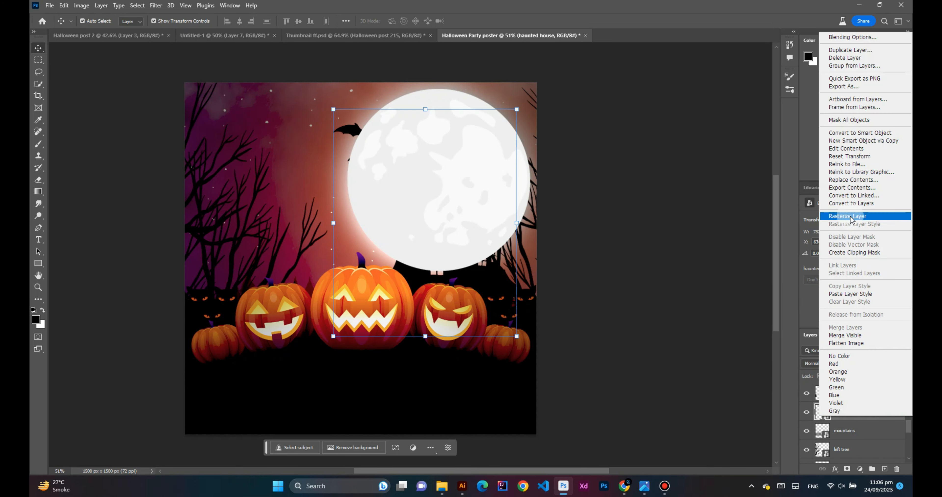
{"action": "left_click", "coordinate": [850, 206]}
Step: Add a layer mask to the moon copy from the haunted house layer's pixels and invert it to reveal the house and bats
{"action": "right_click", "coordinate": [824, 406]}
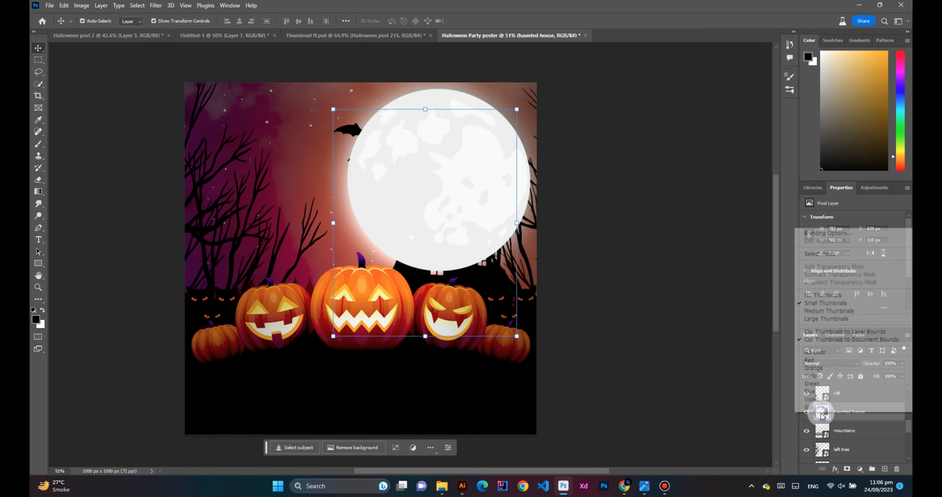
{"action": "left_click", "coordinate": [819, 255]}
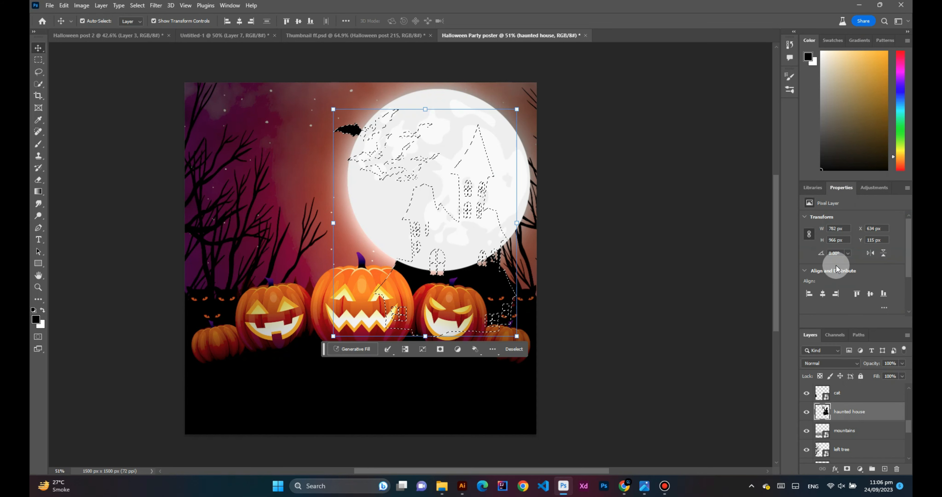
{"action": "left_click", "coordinate": [375, 210]}
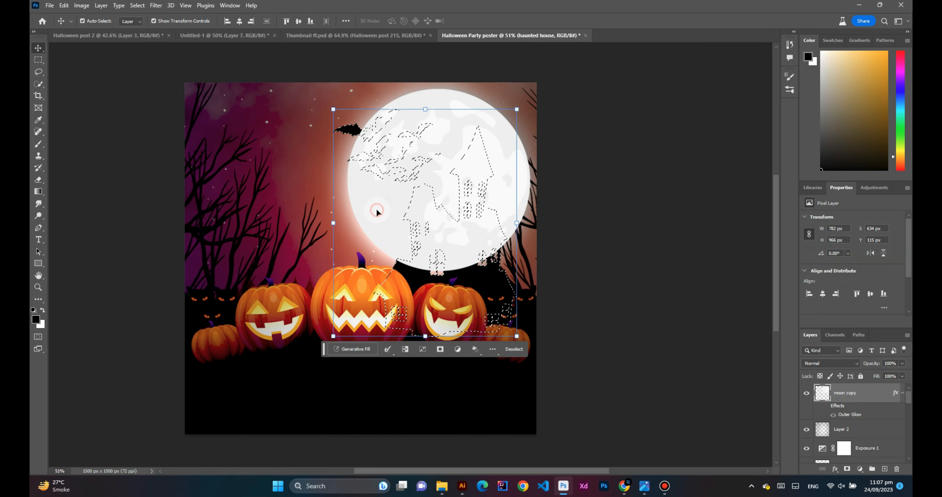
{"action": "left_click", "coordinate": [847, 469]}
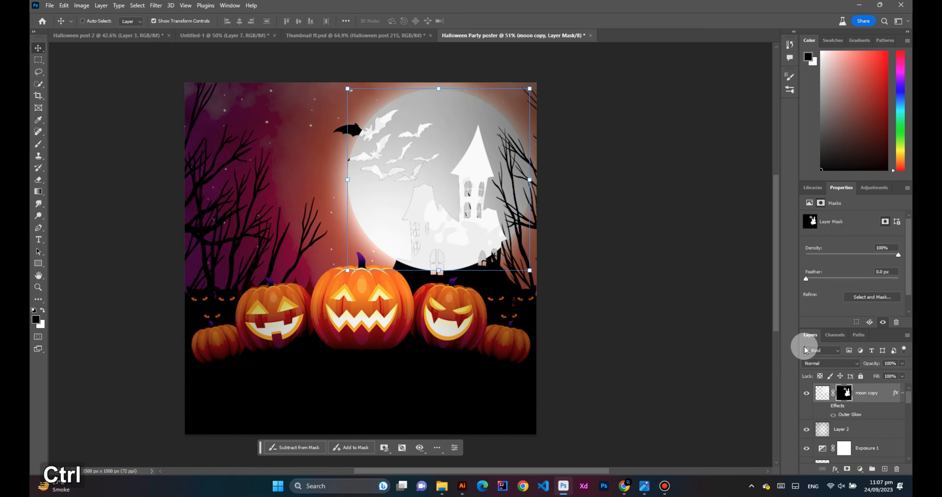
{"action": "key", "text": "ctrl+i"}
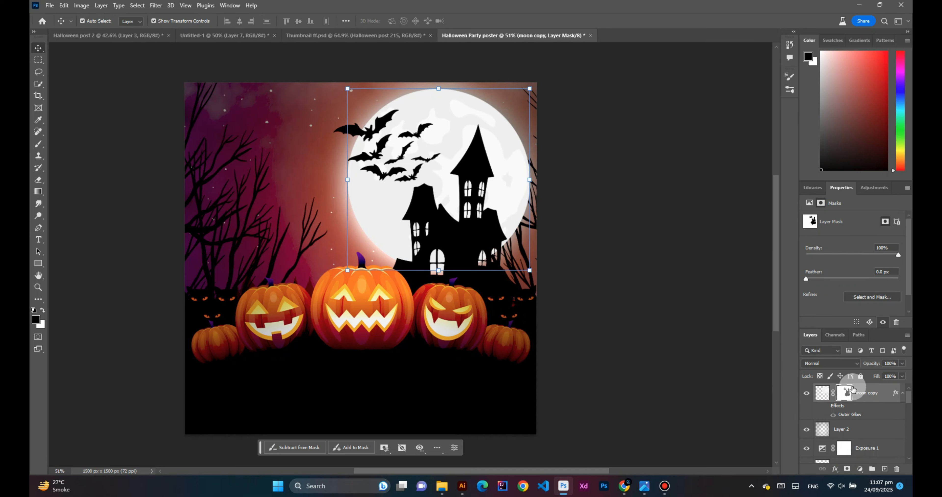
{"action": "left_click", "coordinate": [531, 284]}
Step: Load the right tree layer's pixels as a selection
{"action": "scroll", "coordinate": [872, 414], "scroll_direction": "down", "scroll_amount": 3}
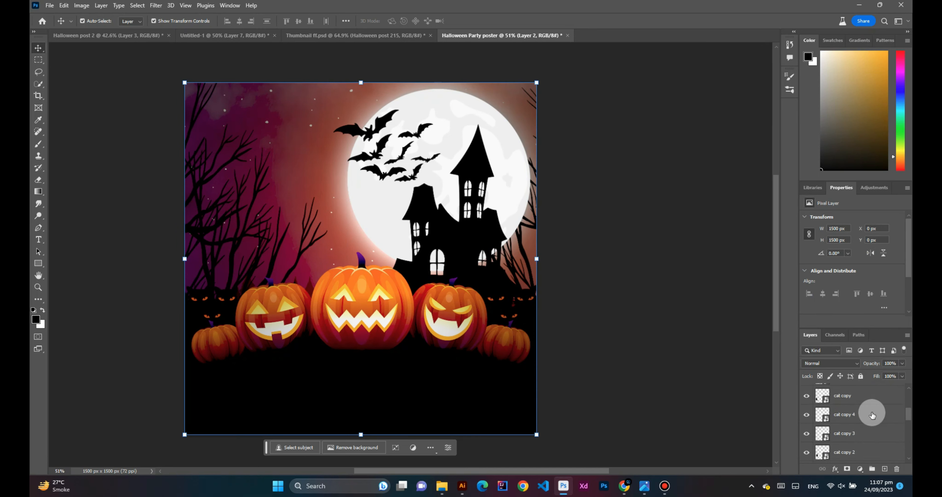
{"action": "scroll", "coordinate": [872, 414], "scroll_direction": "down", "scroll_amount": 5}
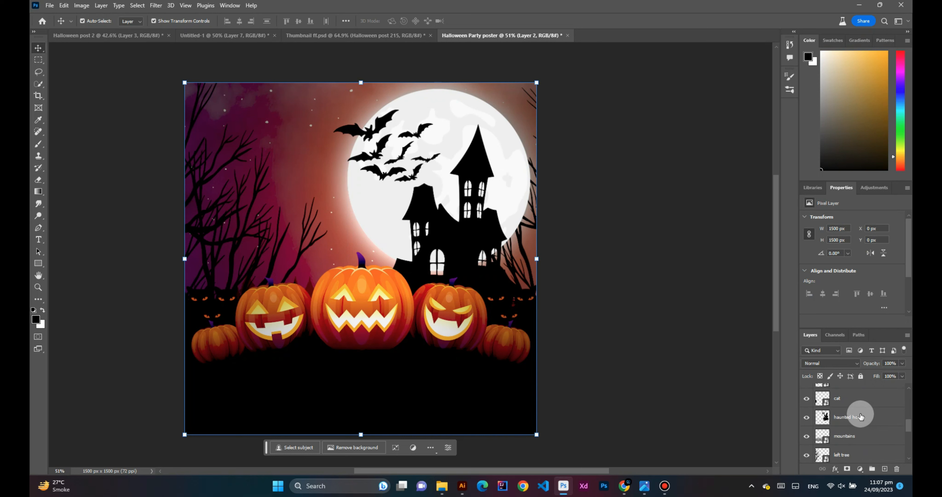
{"action": "scroll", "coordinate": [861, 416], "scroll_direction": "up", "scroll_amount": 3}
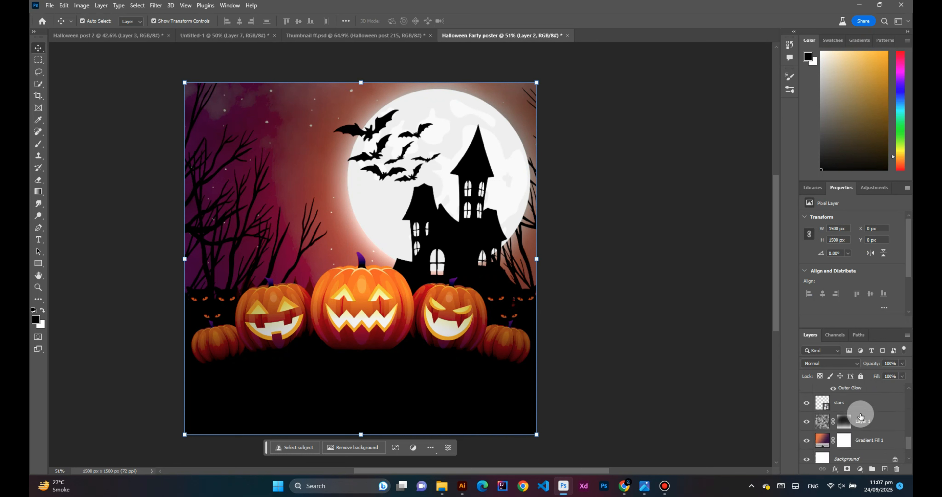
{"action": "scroll", "coordinate": [860, 416], "scroll_direction": "up", "scroll_amount": 3}
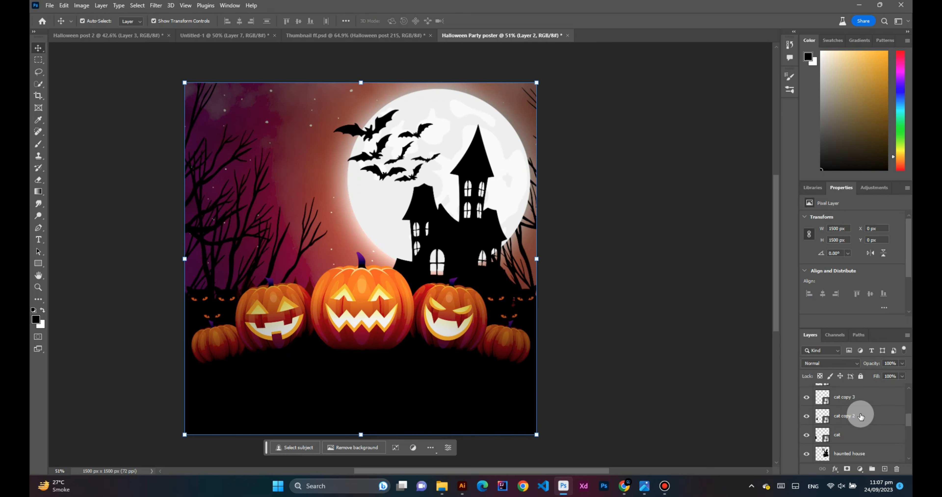
{"action": "scroll", "coordinate": [860, 416], "scroll_direction": "down", "scroll_amount": 2}
{"action": "scroll", "coordinate": [860, 417], "scroll_direction": "down", "scroll_amount": 2}
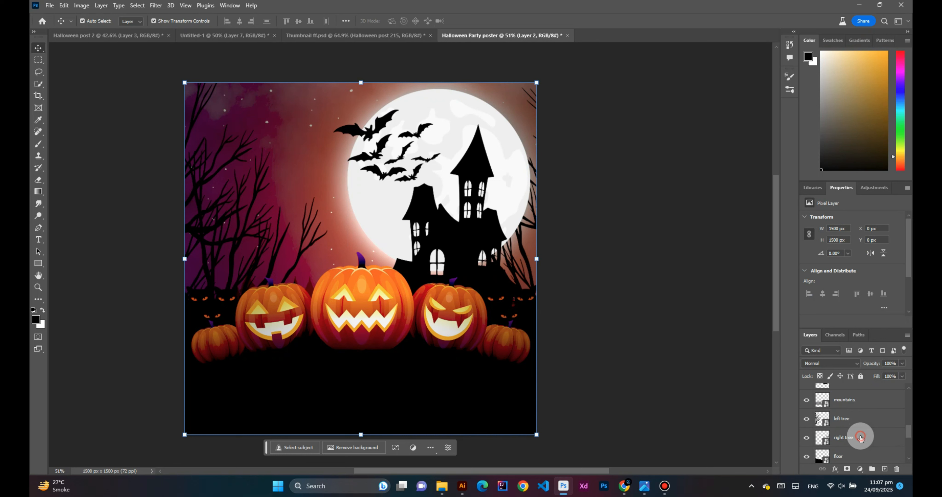
{"action": "left_click", "coordinate": [861, 438]}
{"action": "right_click", "coordinate": [861, 441]}
{"action": "left_click", "coordinate": [822, 443]}
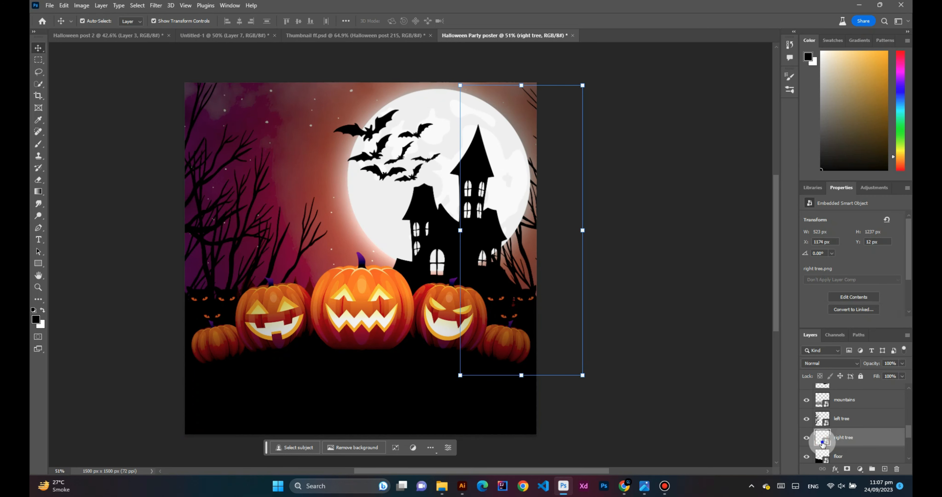
{"action": "right_click", "coordinate": [823, 443]}
{"action": "left_click", "coordinate": [820, 281]}
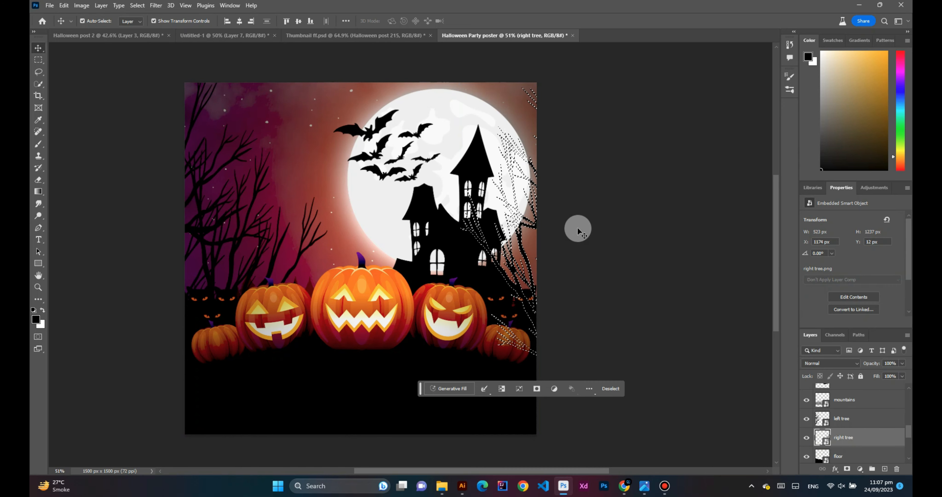
Step: Apply the moon copy's existing layer mask permanently to the layer, keeping the tree selection active
{"action": "left_click", "coordinate": [391, 199]}
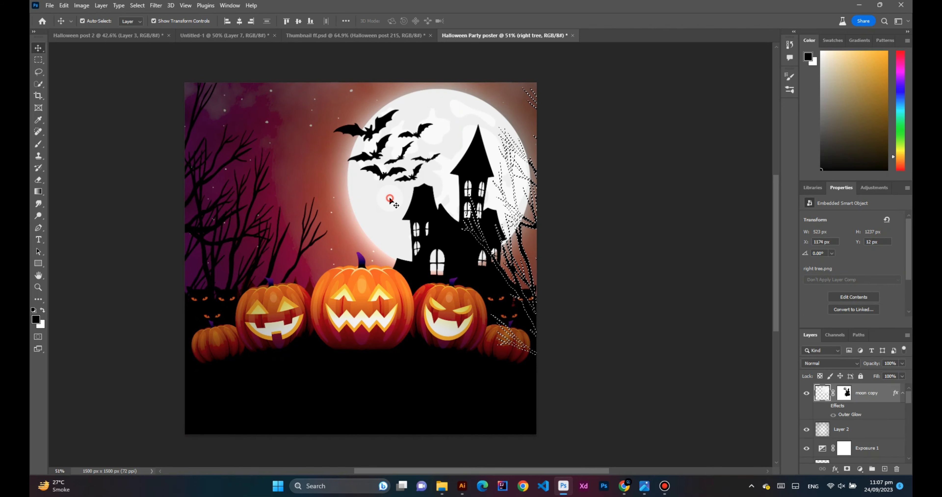
{"action": "left_click", "coordinate": [844, 395]}
{"action": "right_click", "coordinate": [843, 392]}
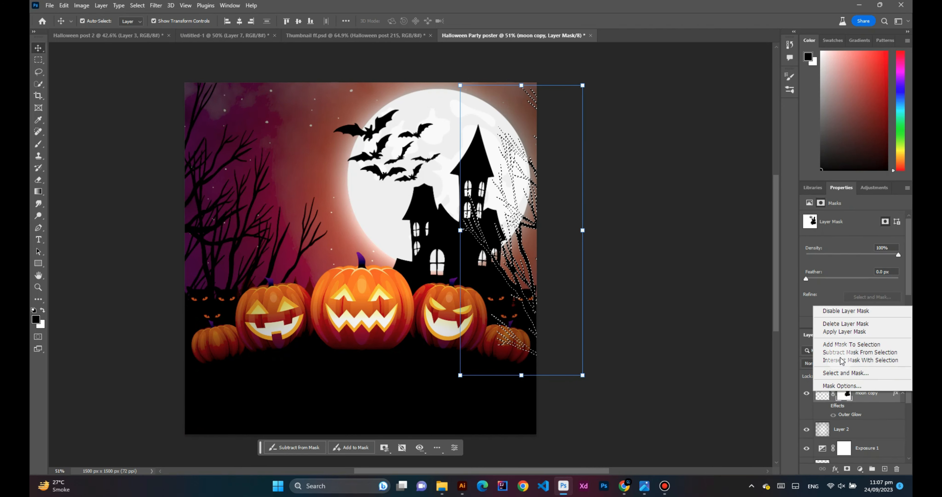
{"action": "left_click", "coordinate": [844, 324]}
{"action": "left_click", "coordinate": [829, 411]}
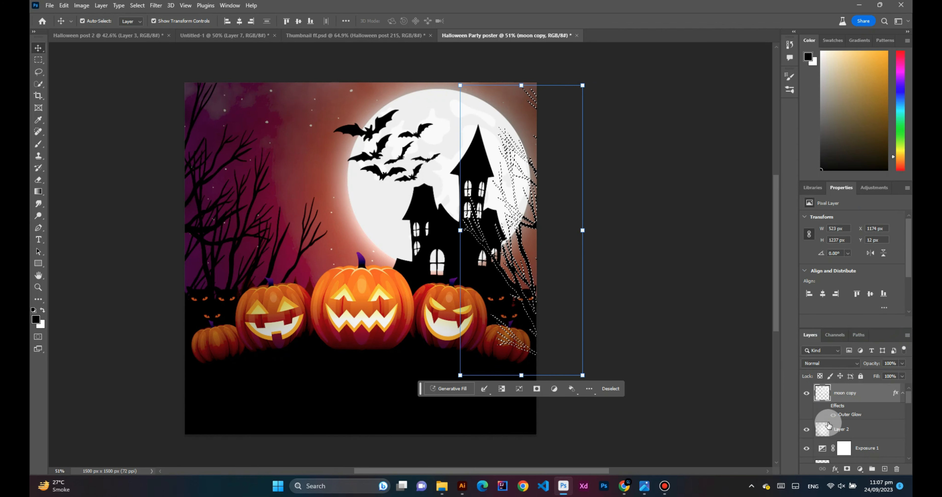
Step: Add a new mask to the moon copy from the tree selection and invert it to reveal the branches over the moon
{"action": "left_click", "coordinate": [847, 469]}
{"action": "left_click", "coordinate": [843, 392]}
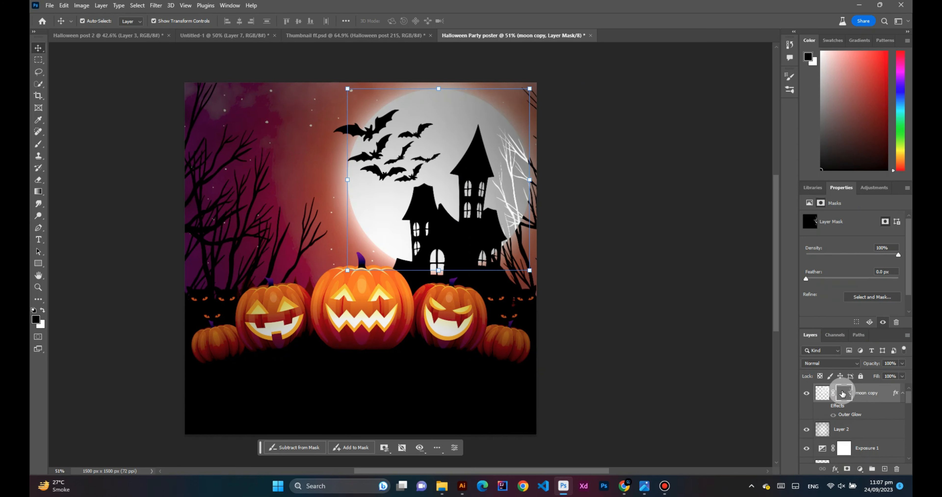
{"action": "key", "text": "ctrl"}
{"action": "key", "text": "ctrl+i"}
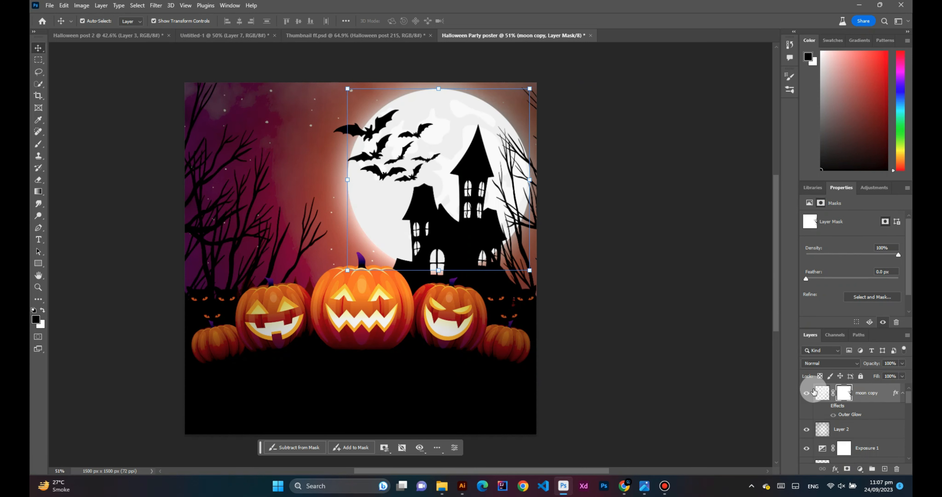
{"action": "scroll", "coordinate": [665, 349], "scroll_direction": "up", "scroll_amount": 1}
{"action": "scroll", "coordinate": [665, 350], "scroll_direction": "down", "scroll_amount": 1}
{"action": "left_click", "coordinate": [662, 350]}
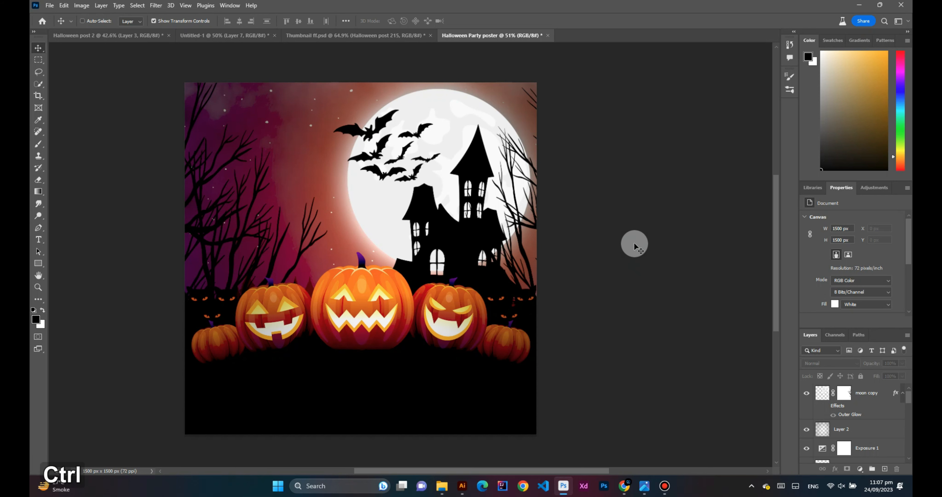
Step: Add the text "Halloween" in black 119 pt Roboto Black and place it just above the middle pumpkin
{"action": "scroll", "coordinate": [634, 244], "scroll_direction": "down", "scroll_amount": 2}
{"action": "key", "text": "space"}
{"action": "left_click_drag", "start_coordinate": [456, 268], "coordinate": [478, 264]}
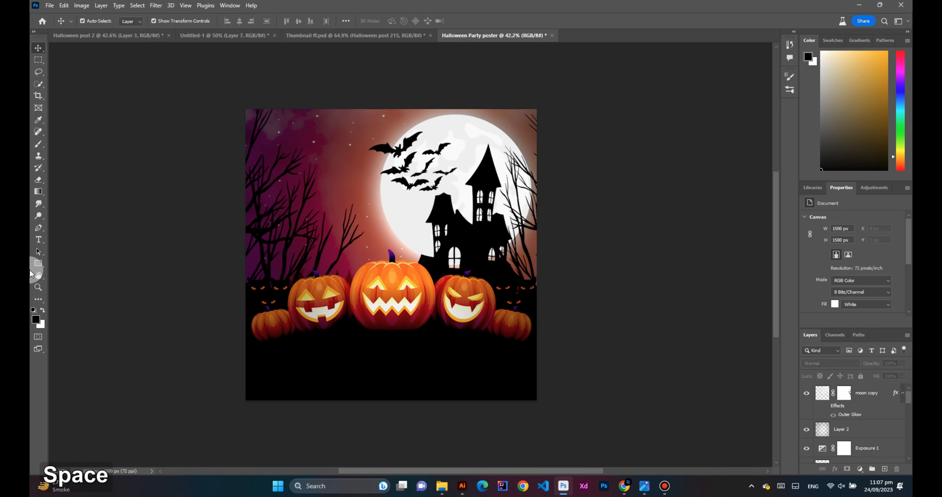
{"action": "left_click", "coordinate": [38, 240]}
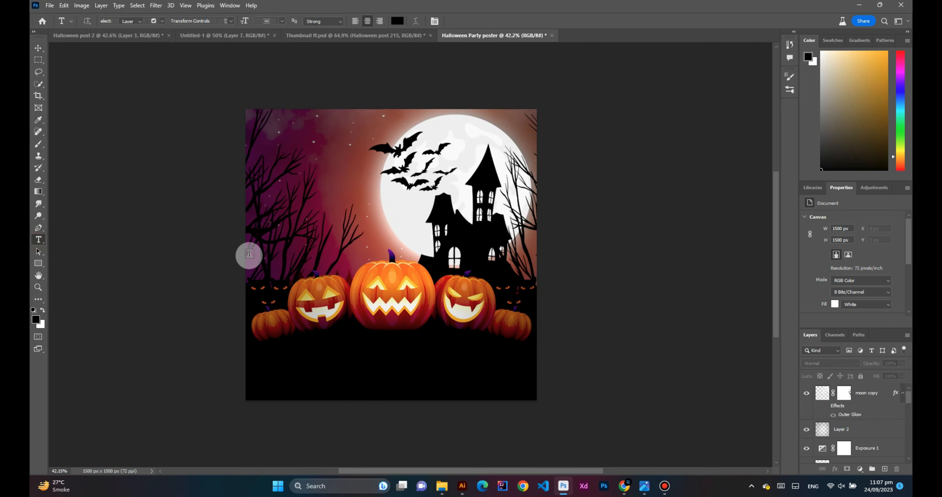
{"action": "left_click", "coordinate": [304, 243]}
{"action": "key", "text": "shift+h"}
{"action": "type", "text": "ALLOWEE"}
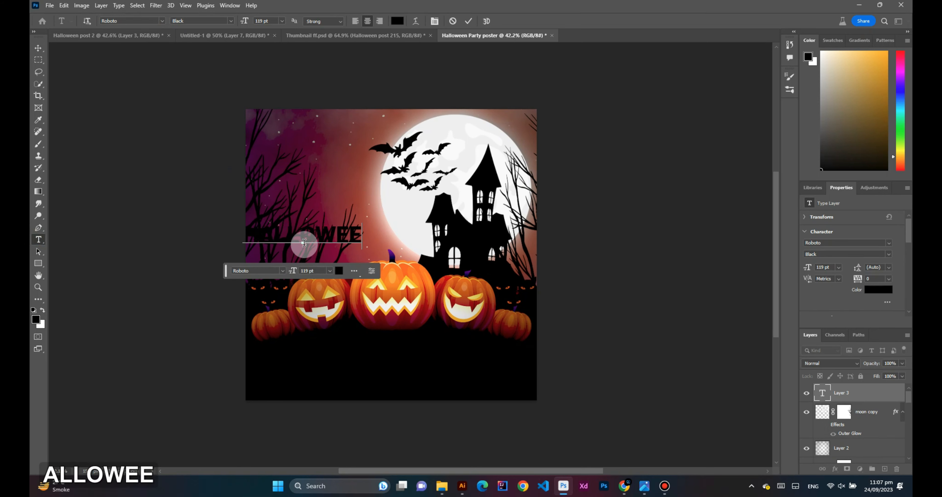
{"action": "type", "text": "N"}
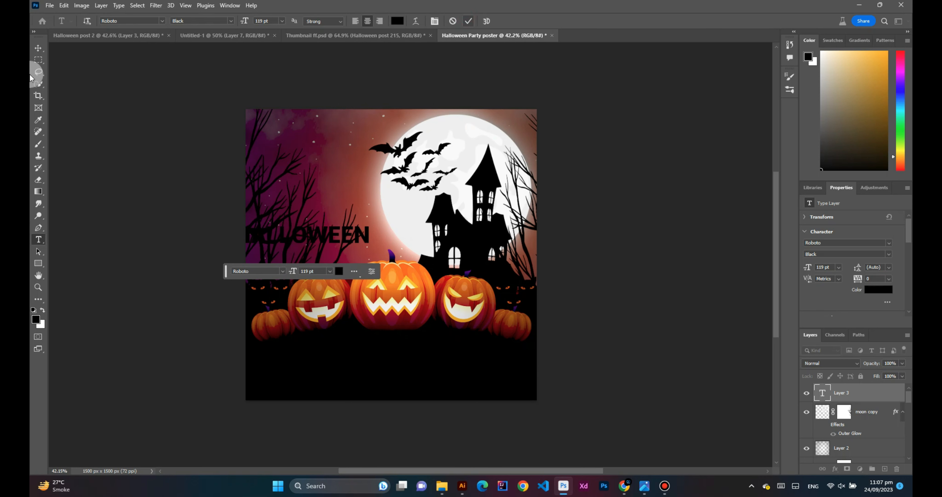
{"action": "left_click", "coordinate": [38, 48]}
{"action": "left_click_drag", "start_coordinate": [336, 240], "coordinate": [411, 268]}
Step: Change the Halloween text's font to Needleteeth Regular and enlarge it to 252 pt
{"action": "left_click", "coordinate": [844, 241]}
{"action": "type", "text": "need"}
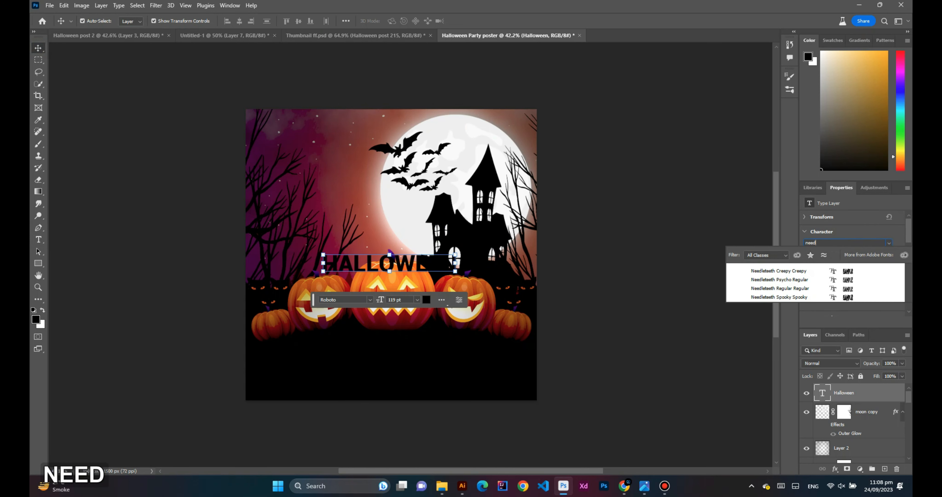
{"action": "left_click", "coordinate": [848, 290]}
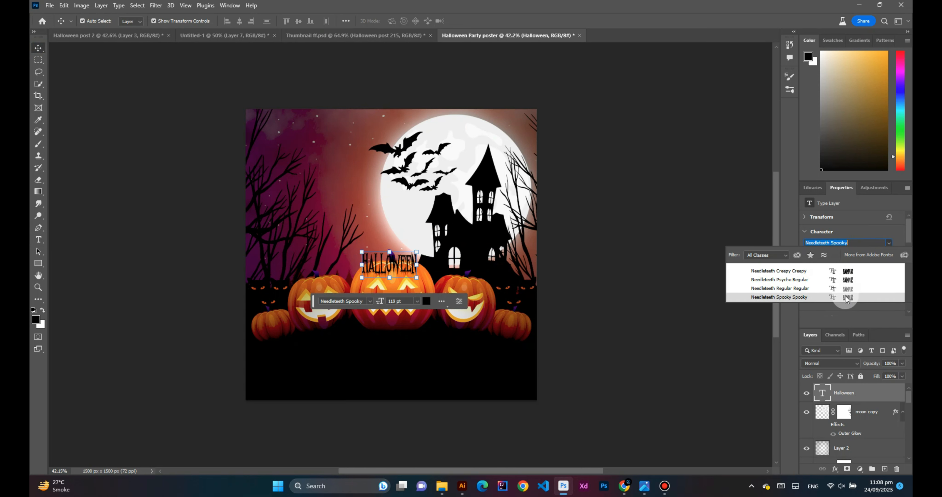
{"action": "left_click", "coordinate": [490, 252]}
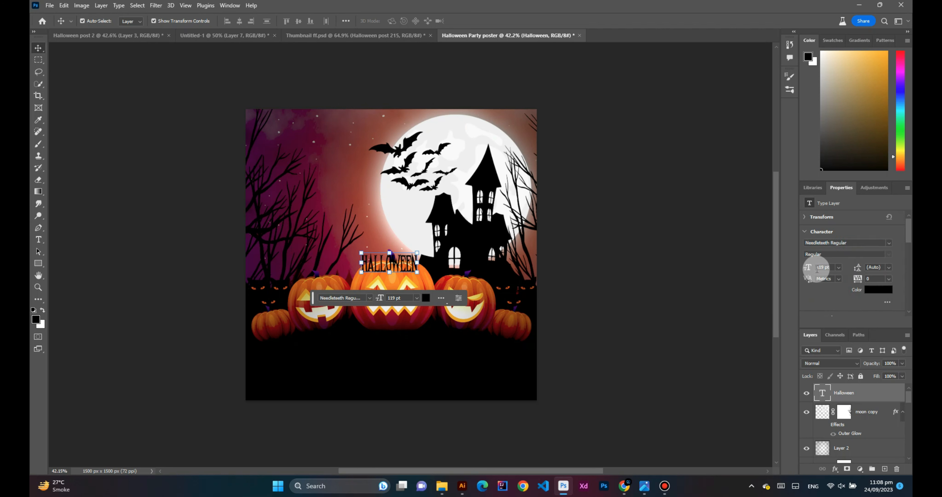
{"action": "left_click_drag", "start_coordinate": [808, 269], "coordinate": [810, 269]}
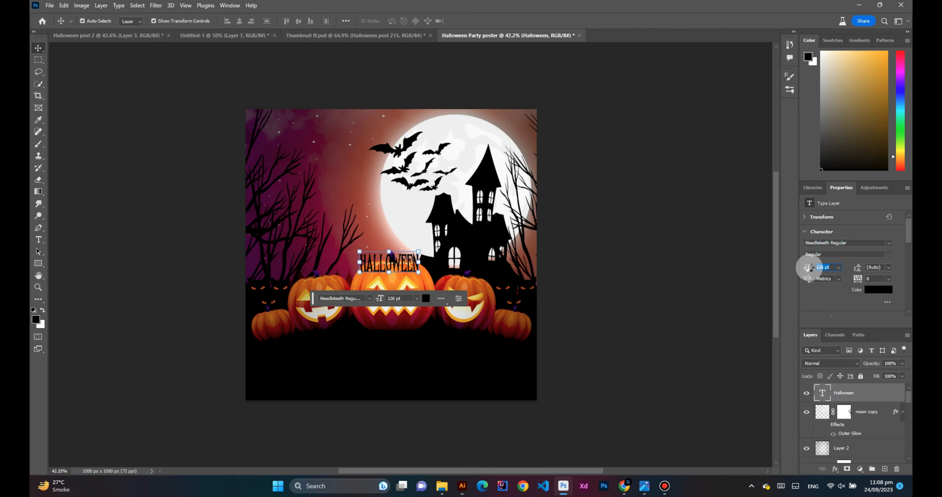
{"action": "mouse_move", "coordinate": [809, 267]}
{"action": "left_mouse_down"}
{"action": "mouse_move", "coordinate": [803, 276]}
{"action": "mouse_move", "coordinate": [824, 264]}
{"action": "left_mouse_up"}
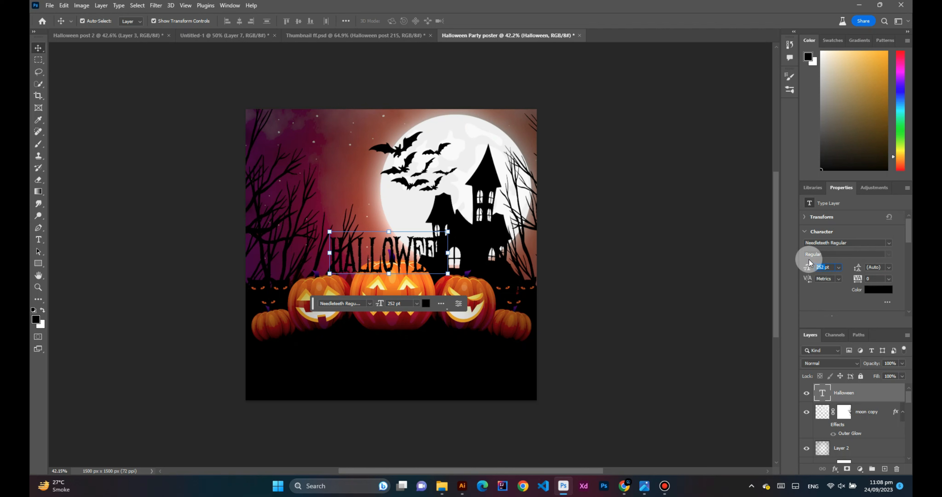
Step: Enlarge the Halloween text to 370 pt and move it onto the black ground just below the middle pumpkin
{"action": "type", "text": "370"}
{"action": "key", "text": "Return"}
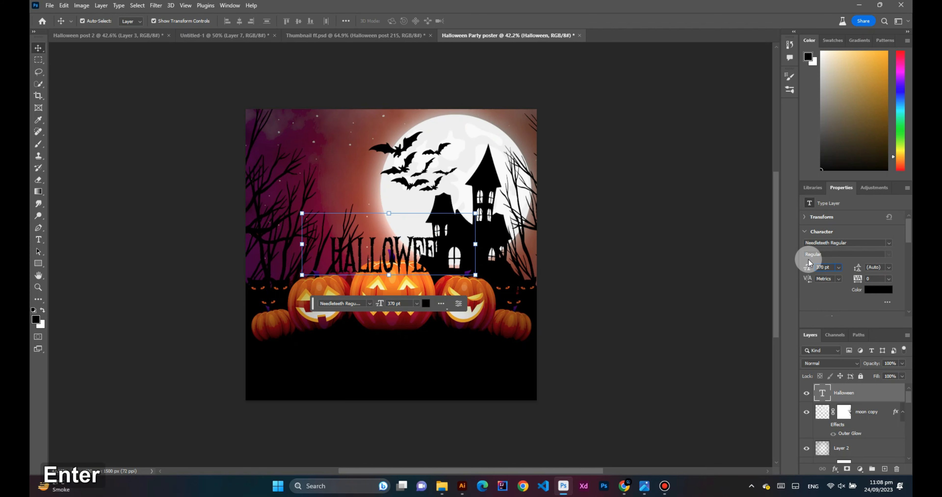
{"action": "left_click_drag", "start_coordinate": [415, 250], "coordinate": [418, 349]}
Step: Add a gradient overlay to the Halloween text using the Gray_01 preset from the Grays group
{"action": "right_click", "coordinate": [851, 394]}
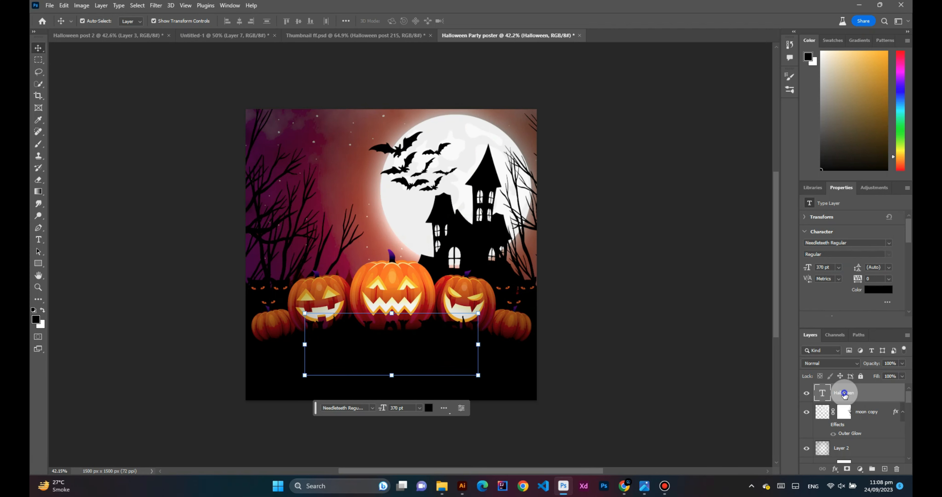
{"action": "left_click", "coordinate": [809, 60]}
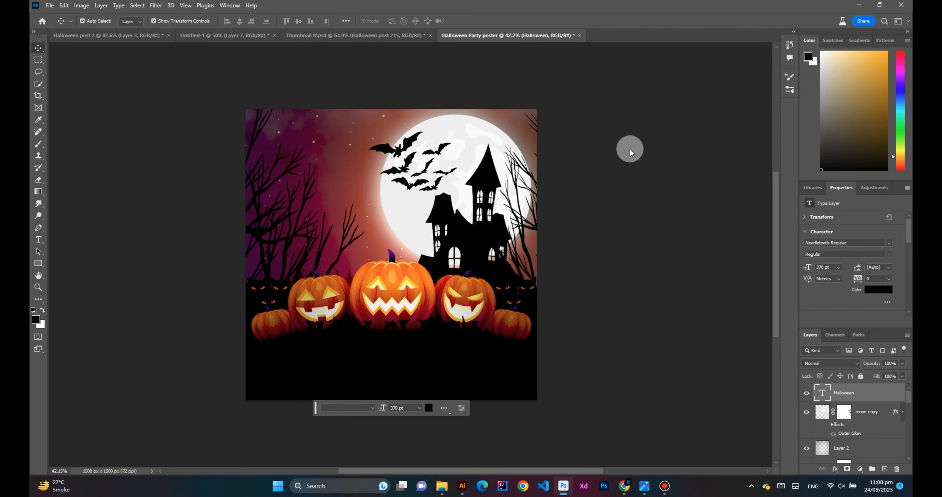
{"action": "left_click", "coordinate": [578, 257]}
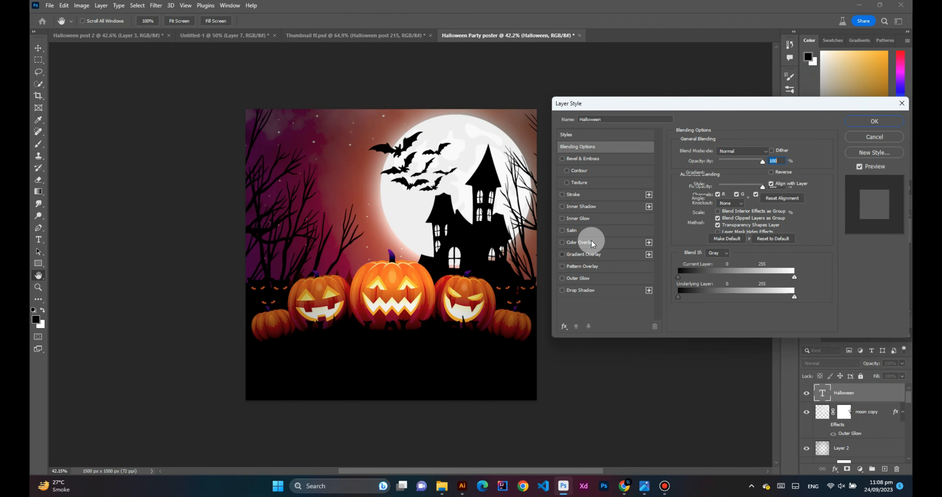
{"action": "left_click", "coordinate": [726, 170]}
{"action": "scroll", "coordinate": [634, 190], "scroll_direction": "down", "scroll_amount": 5}
{"action": "left_click", "coordinate": [621, 175]}
{"action": "left_click", "coordinate": [633, 189]}
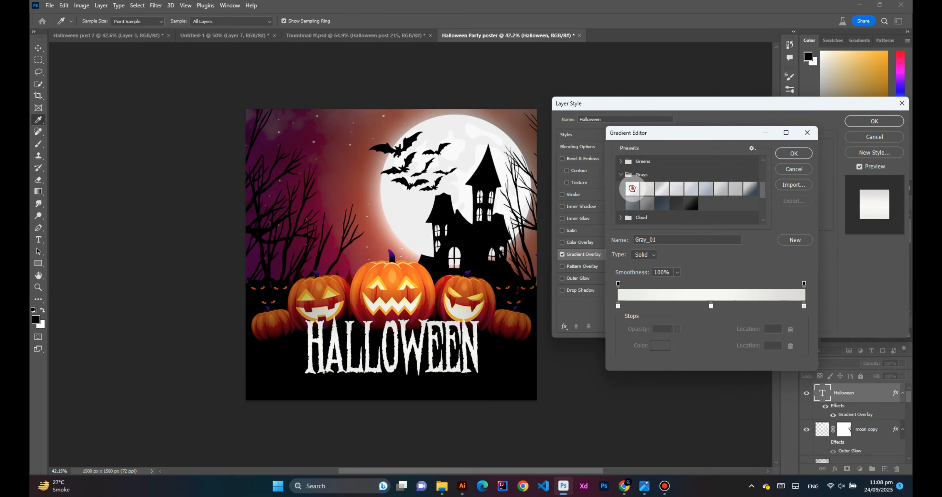
{"action": "left_click", "coordinate": [780, 153]}
Step: Add a drop shadow to the Halloween text with black colour (000000) and 64% opacity
{"action": "left_click", "coordinate": [593, 289]}
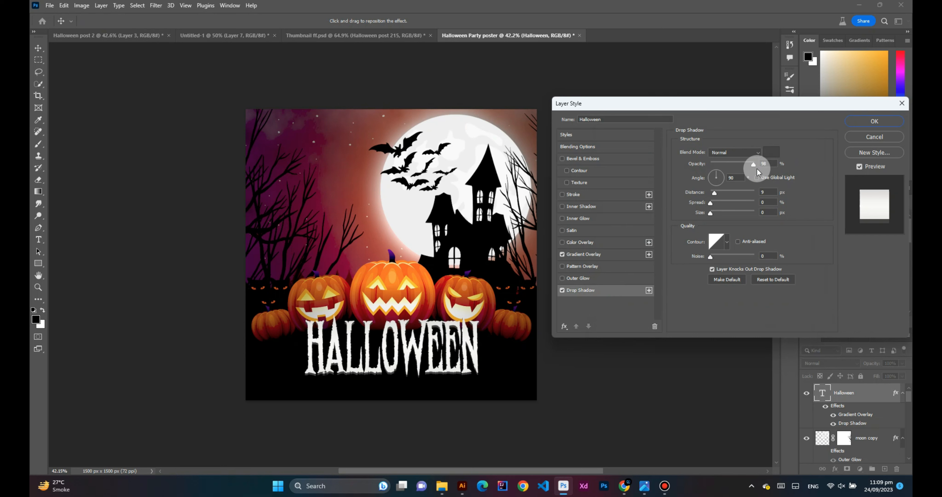
{"action": "left_click", "coordinate": [770, 152]}
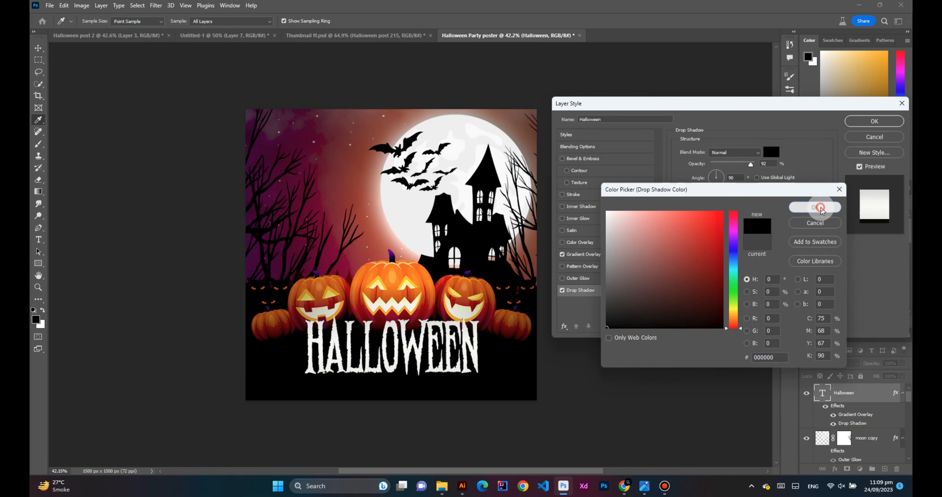
{"action": "left_click", "coordinate": [814, 206]}
{"action": "left_click_drag", "start_coordinate": [748, 165], "coordinate": [740, 163]}
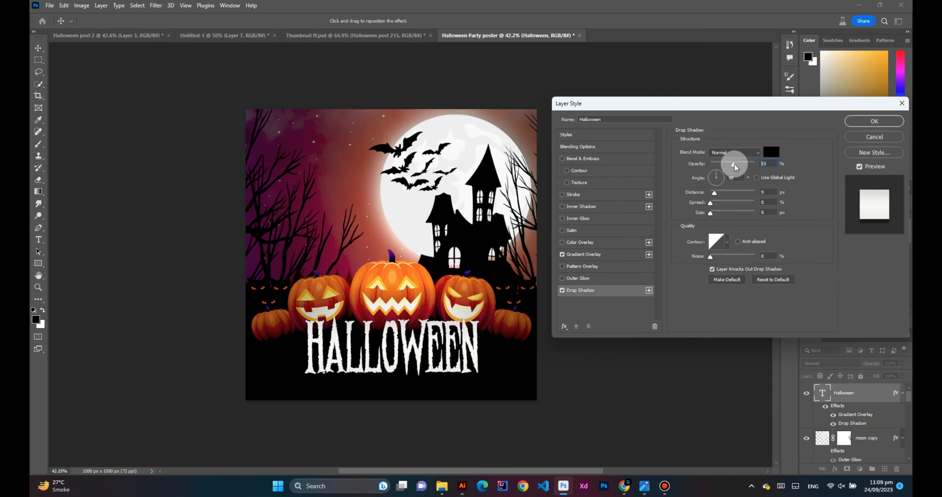
{"action": "left_click_drag", "start_coordinate": [740, 164], "coordinate": [739, 164]}
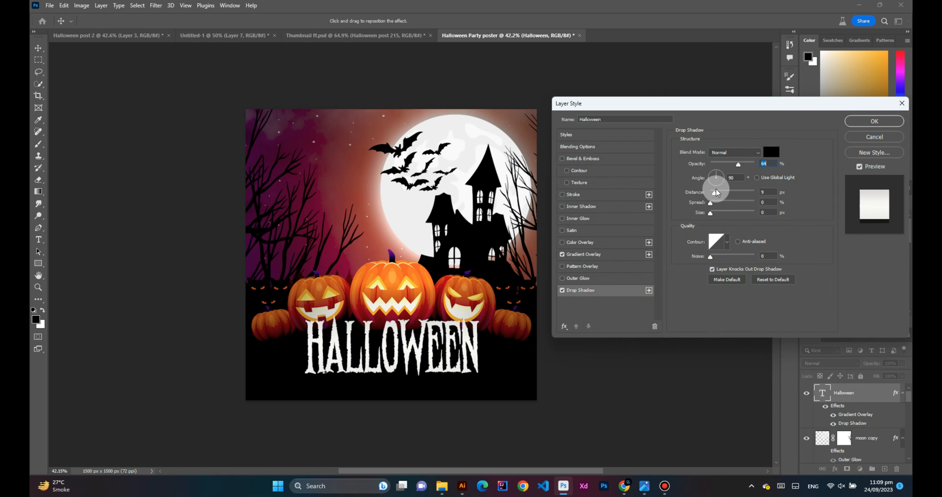
Step: Set the drop shadow's distance to 7 px, spread to 29% and size to 6 px, and apply the layer style
{"action": "left_click_drag", "start_coordinate": [715, 193], "coordinate": [714, 194]}
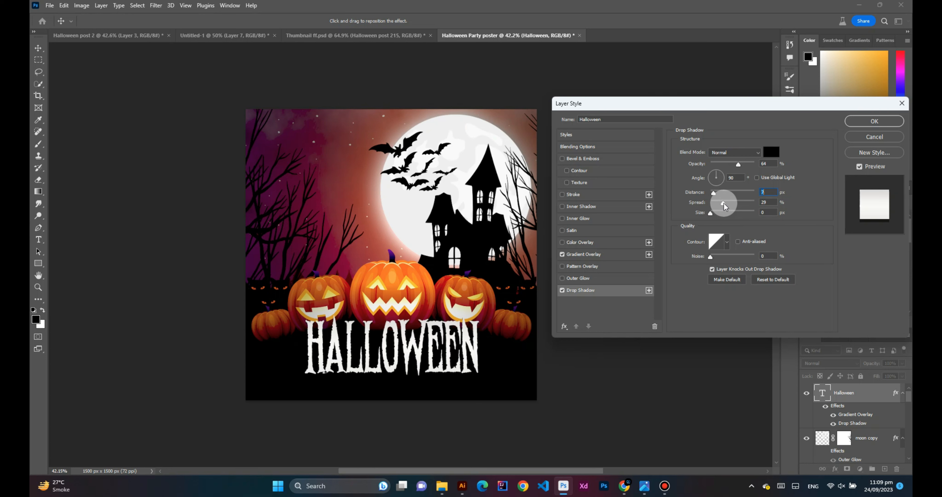
{"action": "left_click", "coordinate": [723, 203]}
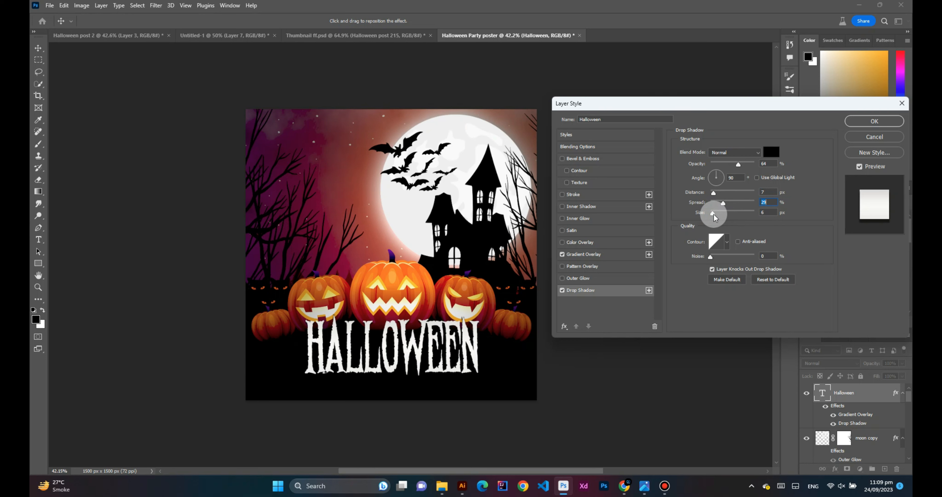
{"action": "left_click", "coordinate": [715, 214]}
{"action": "left_click", "coordinate": [874, 121]}
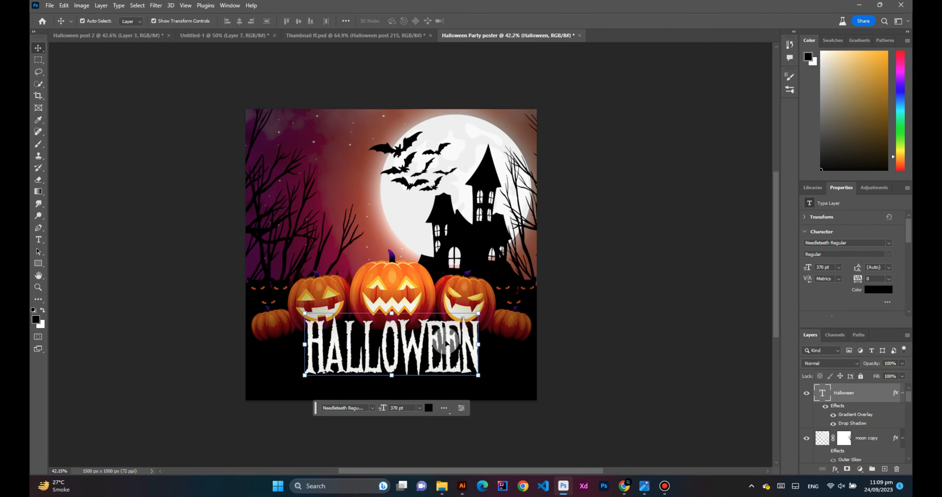
Step: Nudge the Halloween text up slightly toward the pumpkins and deselect it
{"action": "key", "text": "Up"}
{"action": "key", "text": "Up"}
{"action": "key", "text": "Up"}
{"action": "key", "text": "Up"}
{"action": "key", "text": "Up"}
{"action": "key", "text": "Up"}
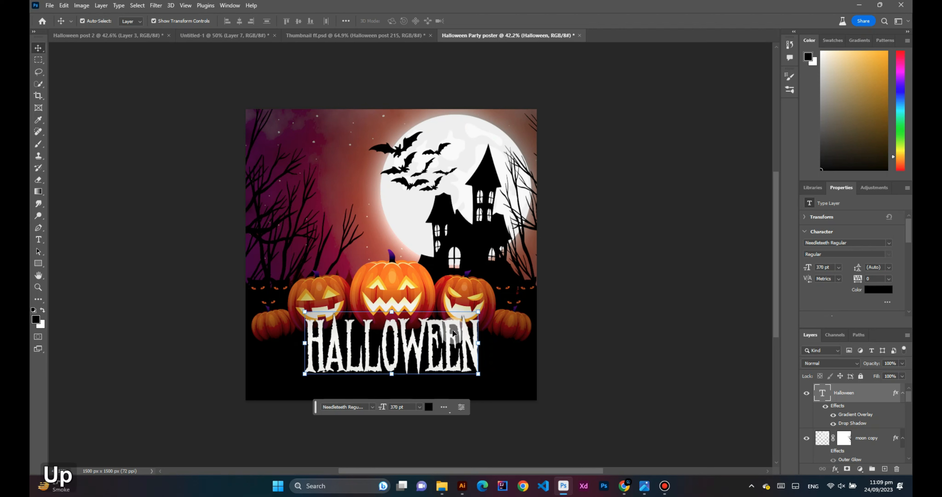
{"action": "left_click", "coordinate": [596, 294]}
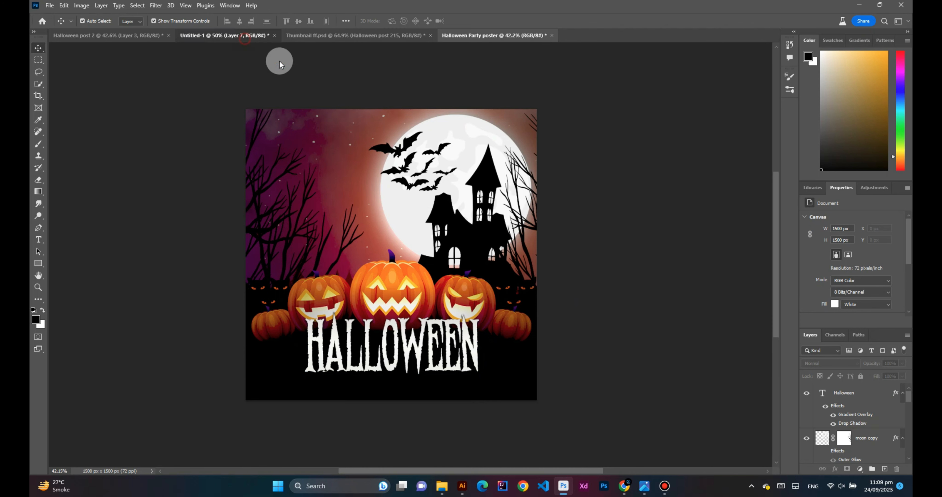
Step: In the Untitled-1 document, make the "09 pm" and "31 OCT" text layers visible
{"action": "left_click", "coordinate": [252, 36]}
{"action": "left_click", "coordinate": [807, 393]}
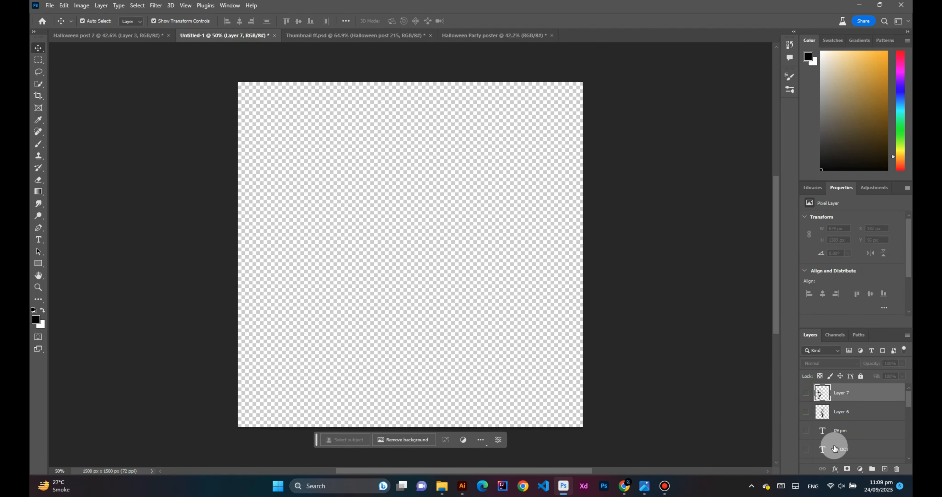
{"action": "scroll", "coordinate": [835, 450], "scroll_direction": "down", "scroll_amount": 1}
{"action": "left_click", "coordinate": [807, 413]}
{"action": "left_click", "coordinate": [807, 431]}
Step: Copy the "31 OCT" and "09 pm" texts together into the Halloween Party poster document
{"action": "left_click", "coordinate": [254, 108]}
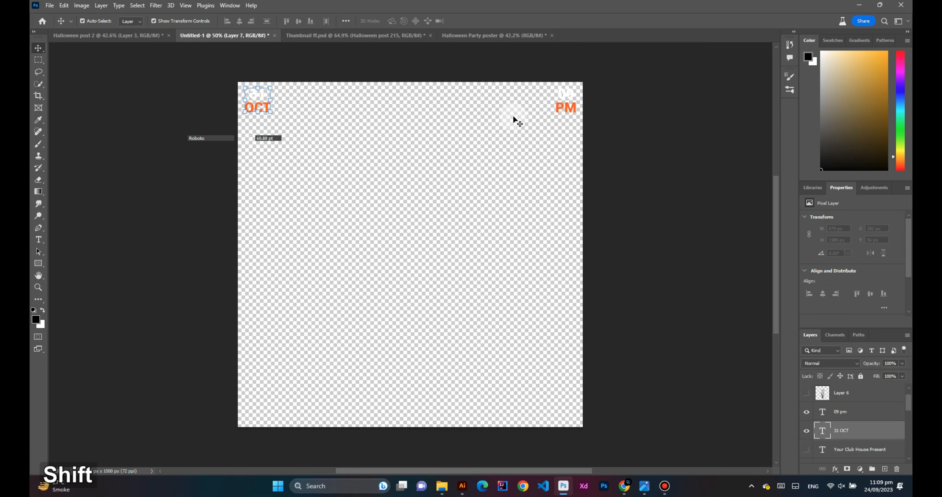
{"action": "left_click", "coordinate": [562, 106], "text": "shift"}
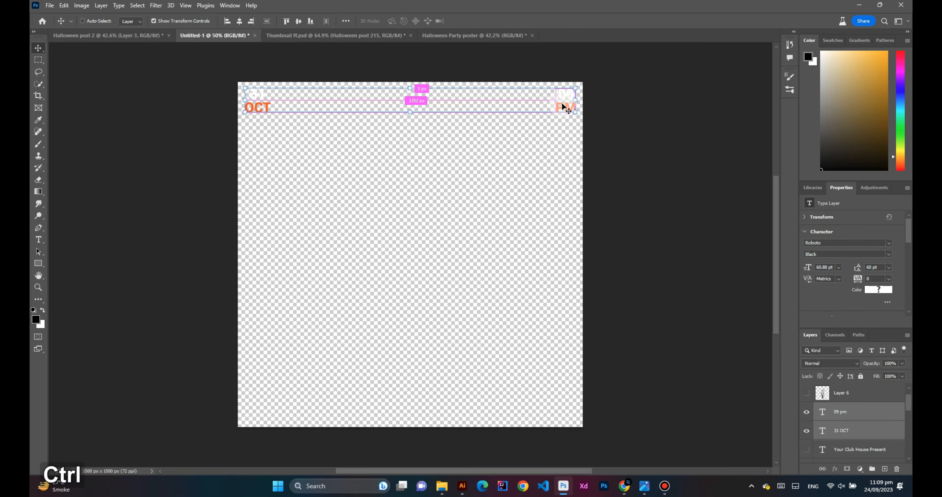
{"action": "key", "text": "ctrl+c"}
{"action": "left_click", "coordinate": [445, 36]}
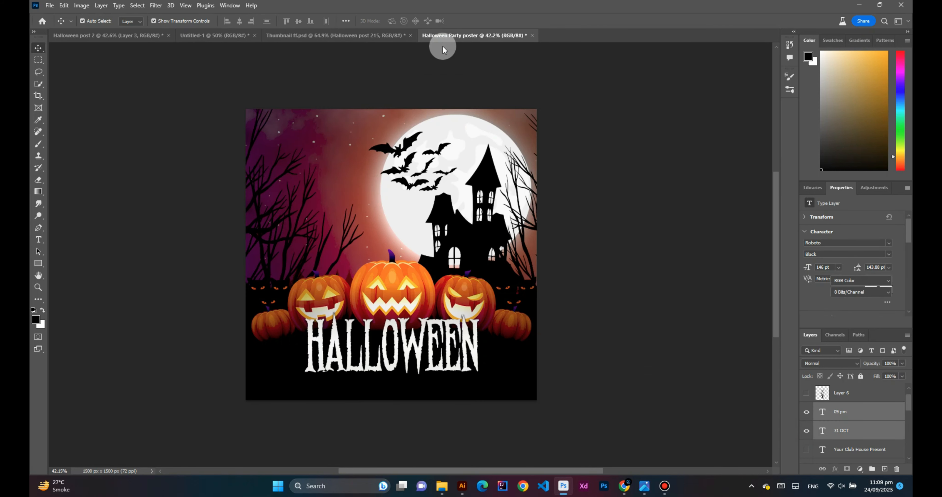
{"action": "key", "text": "ctrl+v"}
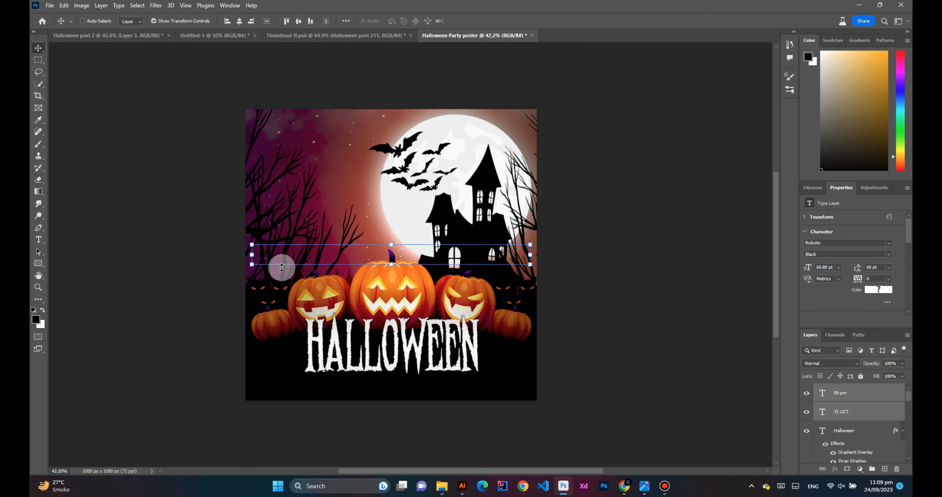
Step: Move the pasted date and time texts up together so they sit in the poster's two upper corners
{"action": "left_click_drag", "start_coordinate": [265, 247], "coordinate": [267, 127]}
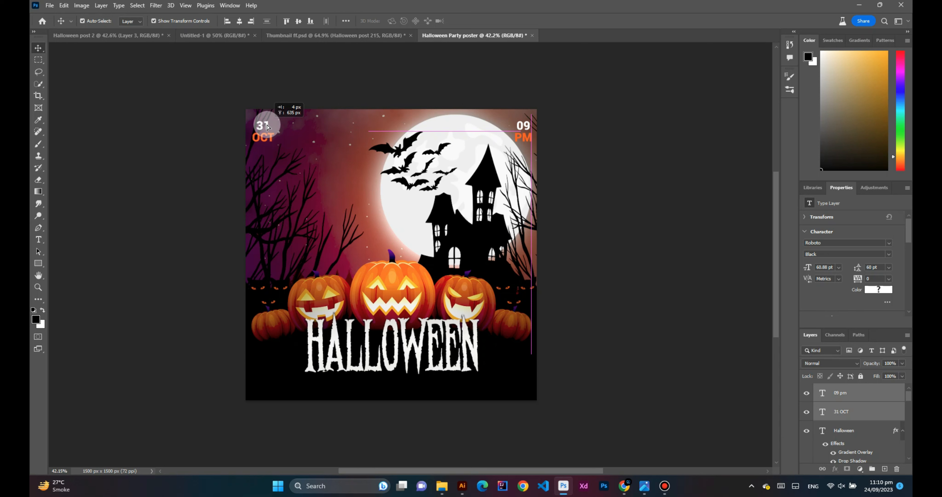
{"action": "left_click_drag", "start_coordinate": [268, 127], "coordinate": [267, 120]}
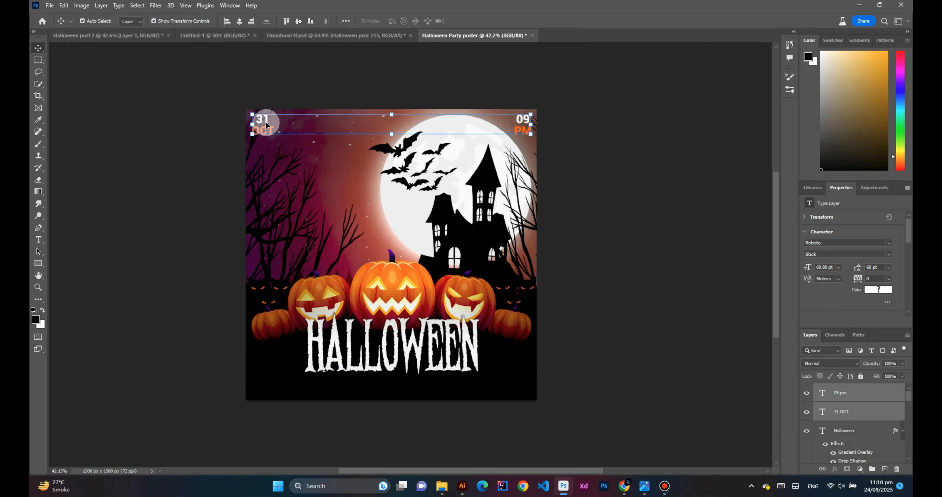
{"action": "key", "text": "Right"}
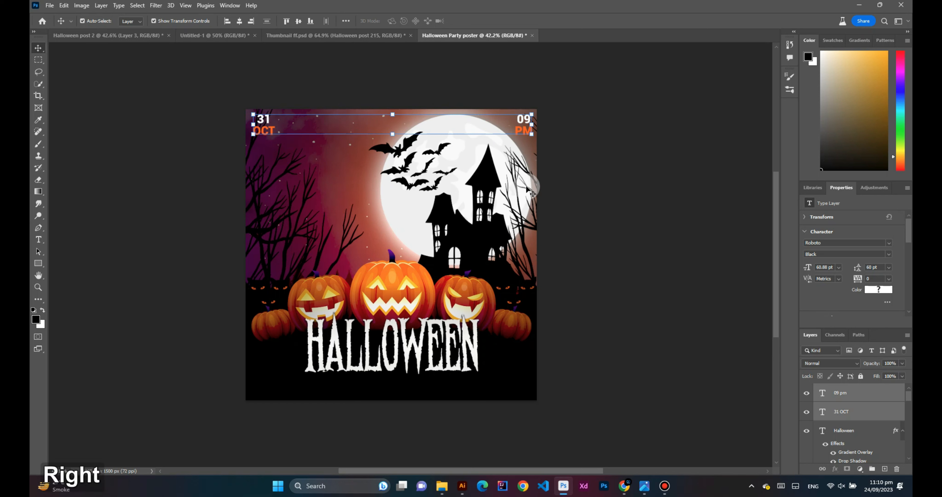
Step: Lock Layer 2 completely so the tree behind it can be selected on the canvas
{"action": "left_click", "coordinate": [528, 229]}
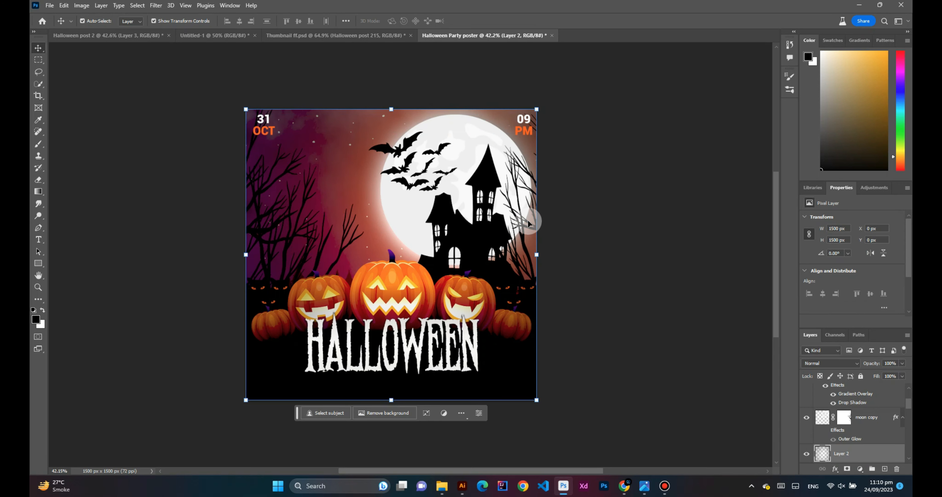
{"action": "left_click_drag", "start_coordinate": [533, 228], "coordinate": [533, 230]}
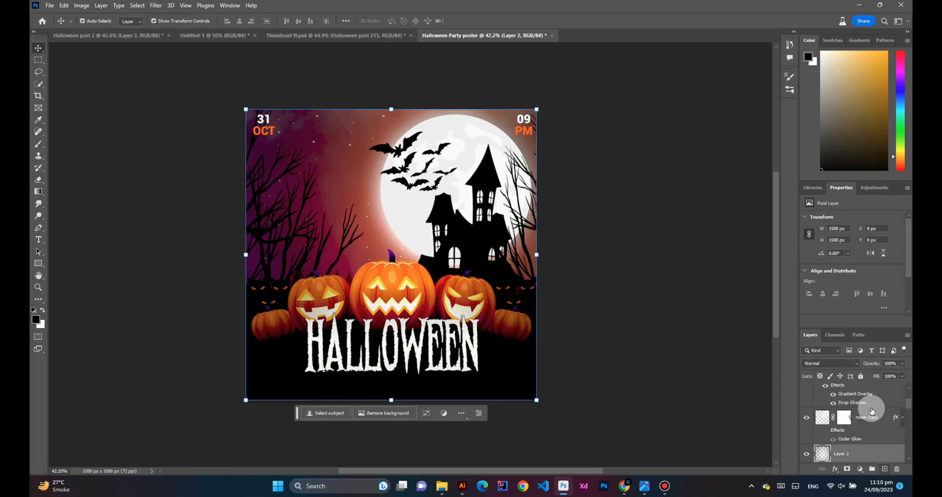
{"action": "left_click", "coordinate": [860, 376]}
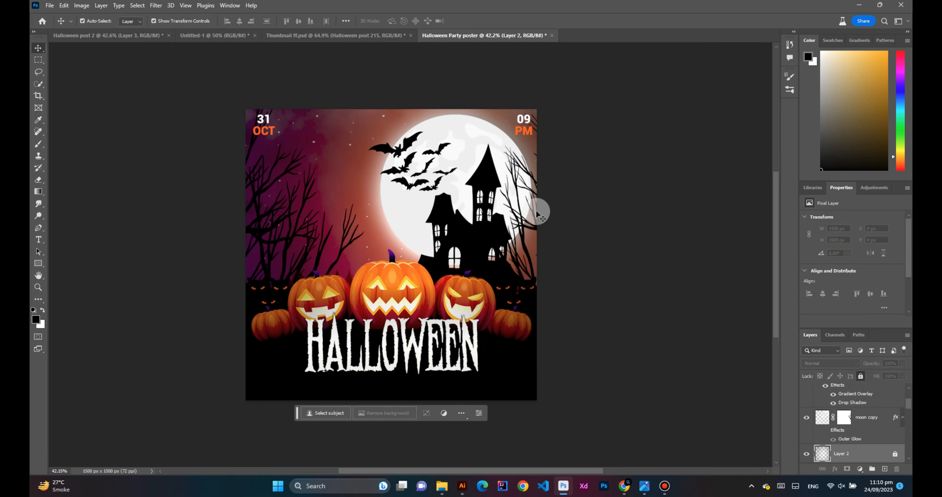
Step: Nudge the right tree up to Y -18 px, and raise the left tree slightly
{"action": "left_click", "coordinate": [535, 230]}
{"action": "key", "text": "Up"}
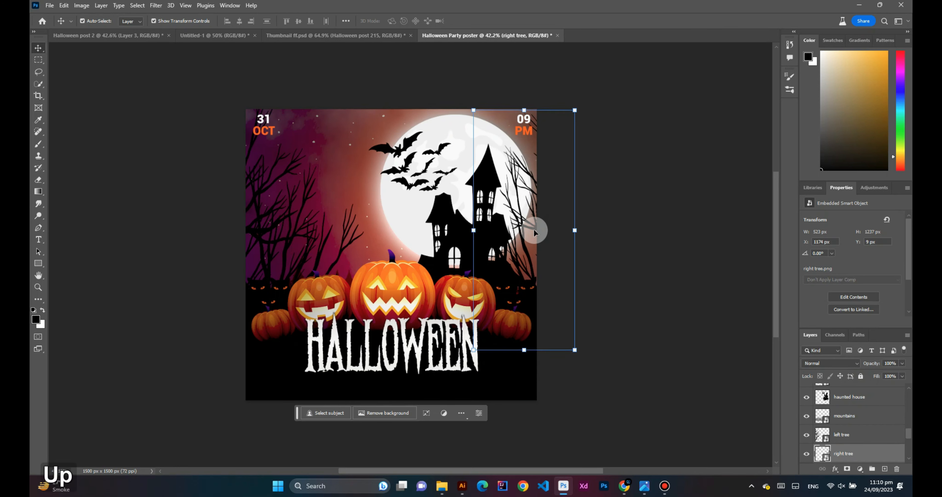
{"action": "key", "text": "Up"}
{"action": "key", "text": "Up"}
{"action": "key", "text": "Up"}
{"action": "key", "text": "Up"}
{"action": "key", "text": "Up"}
{"action": "key", "text": "Up"}
{"action": "key", "text": "Up"}
{"action": "key", "text": "Up"}
{"action": "key", "text": "Up"}
{"action": "key", "text": "Up"}
{"action": "key", "text": "Up"}
{"action": "key", "text": "Up"}
{"action": "key", "text": "Up"}
{"action": "key", "text": "Up"}
{"action": "key", "text": "Up"}
{"action": "key", "text": "Up"}
{"action": "key", "text": "Up"}
{"action": "key", "text": "Up"}
{"action": "key", "text": "Up"}
{"action": "key", "text": "Up"}
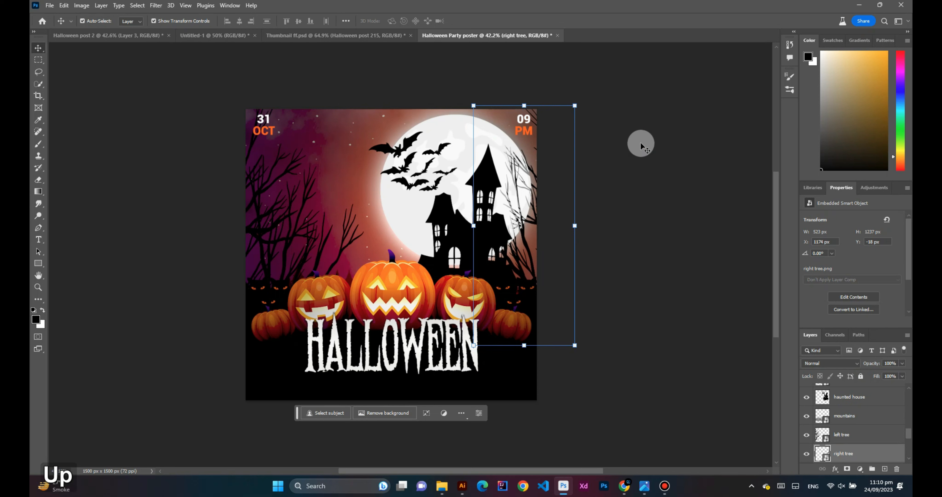
{"action": "left_click", "coordinate": [644, 150]}
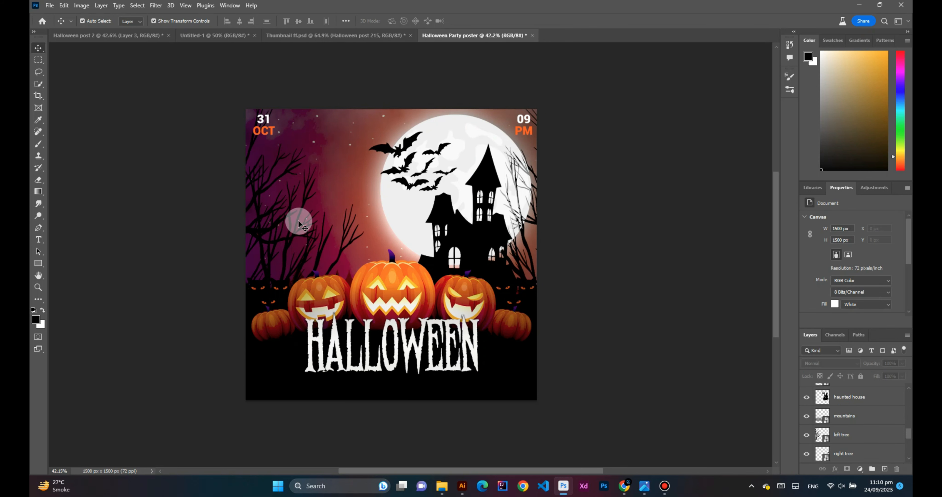
{"action": "left_click_drag", "start_coordinate": [298, 220], "coordinate": [298, 214]}
{"action": "left_click", "coordinate": [632, 287]}
Step: In Untitled-1, hide the date and time texts and show "Your Club House Present", the "9Pm | $15" line and "scariest & Horror Party"
{"action": "left_click", "coordinate": [239, 24]}
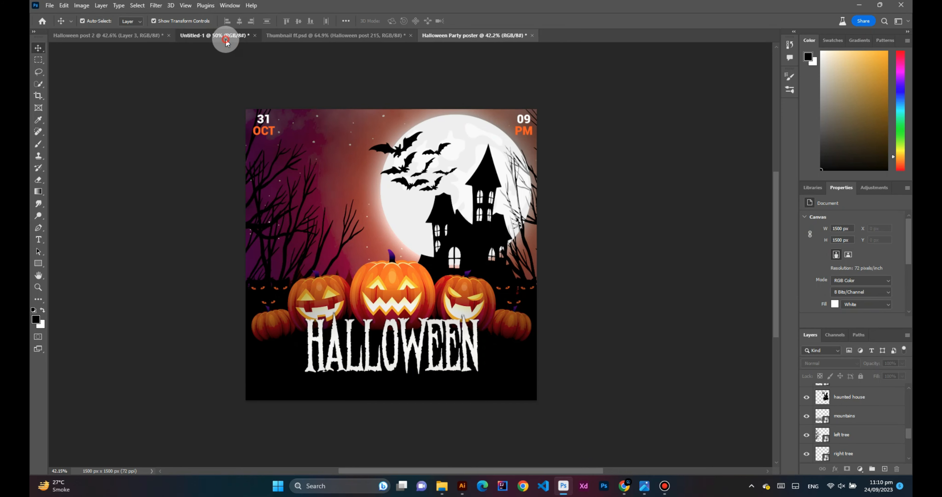
{"action": "left_click", "coordinate": [226, 40]}
{"action": "scroll", "coordinate": [817, 434], "scroll_direction": "up", "scroll_amount": 3}
{"action": "left_click", "coordinate": [816, 434]}
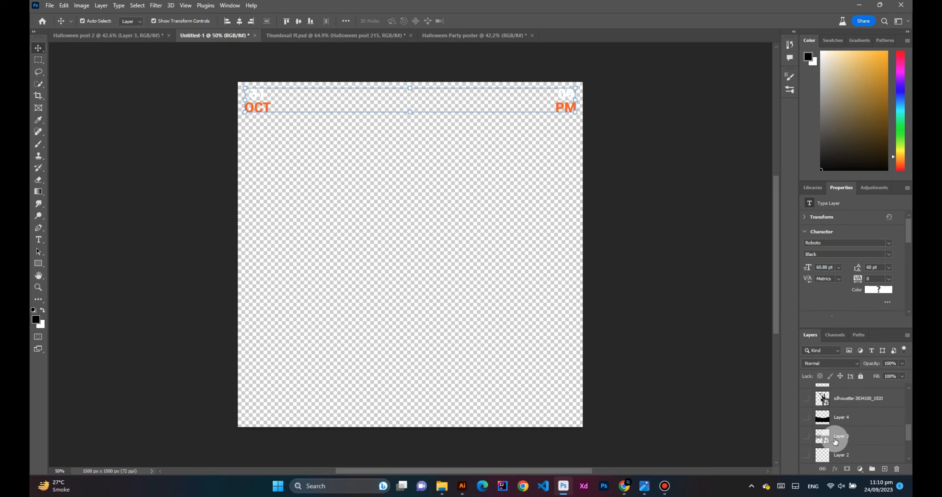
{"action": "left_click", "coordinate": [807, 449]}
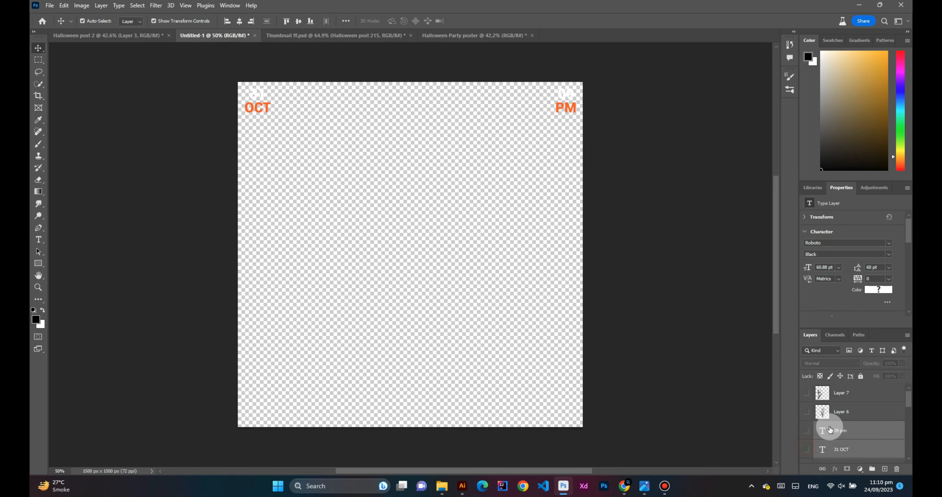
{"action": "scroll", "coordinate": [815, 435], "scroll_direction": "down", "scroll_amount": 2}
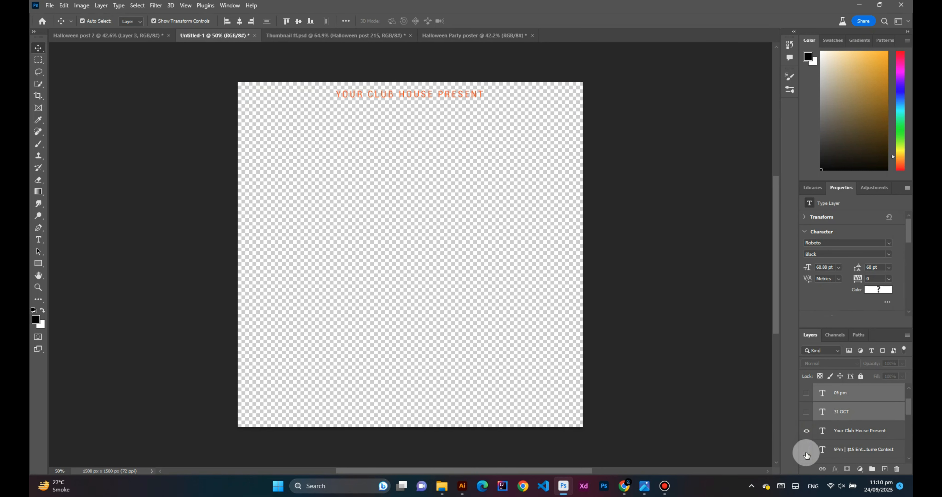
{"action": "scroll", "coordinate": [807, 448], "scroll_direction": "down", "scroll_amount": 2}
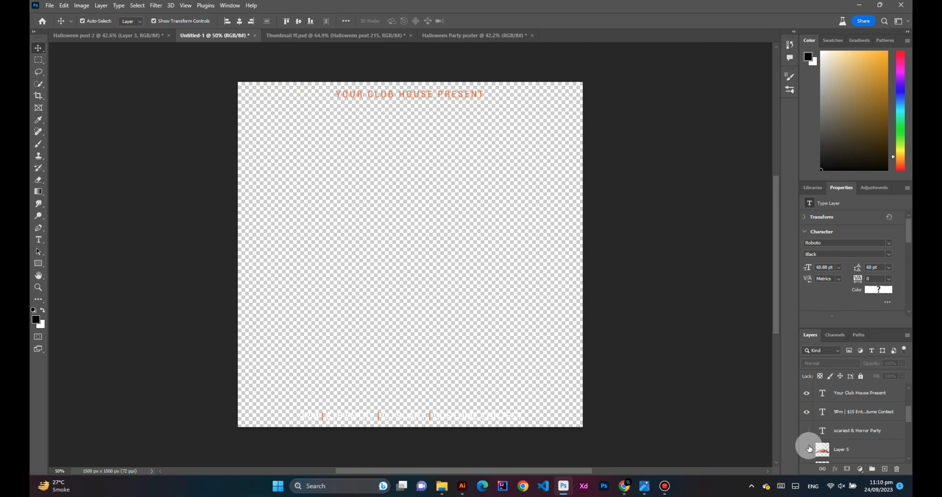
{"action": "left_click", "coordinate": [806, 431]}
Step: Copy the three visible text layers, from "Your Club House Present" to "scariest & Horror Party", into the Halloween Party poster document
{"action": "left_click", "coordinate": [856, 430]}
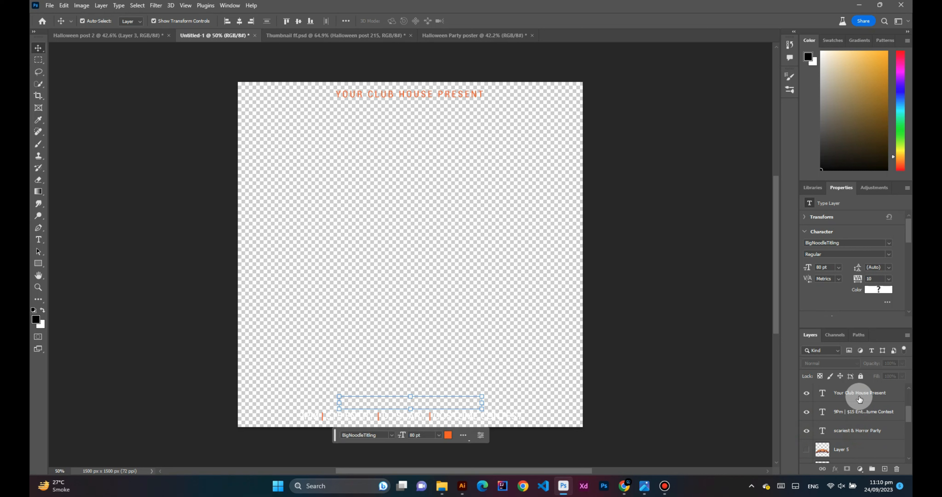
{"action": "left_click", "coordinate": [858, 394], "text": "shift"}
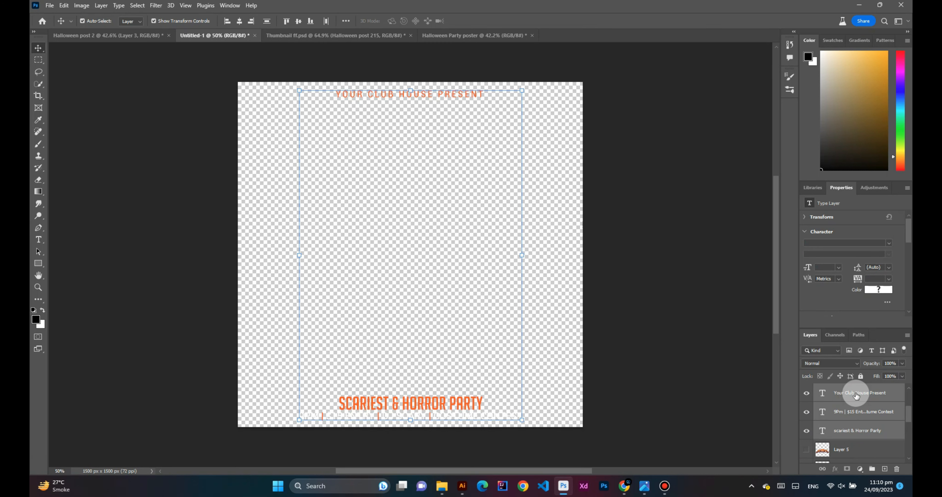
{"action": "key", "text": "ctrl+c"}
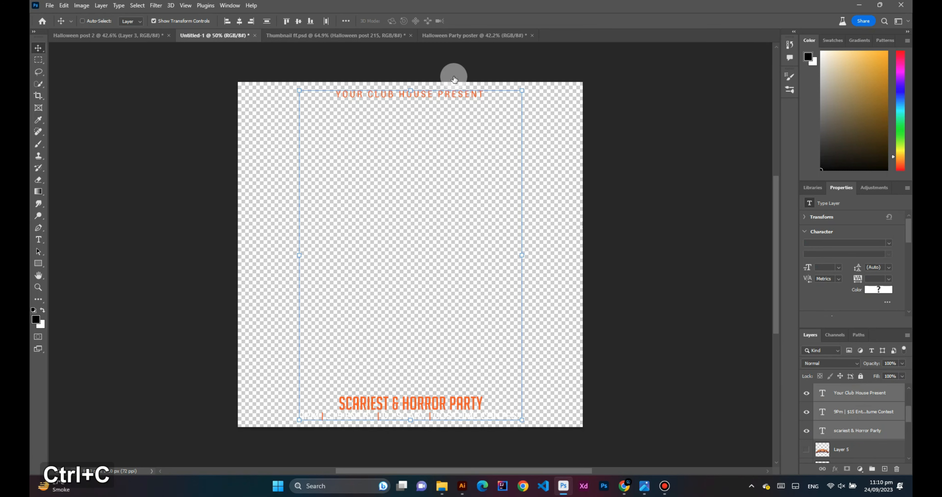
{"action": "left_click", "coordinate": [460, 37]}
{"action": "key", "text": "ctrl+v"}
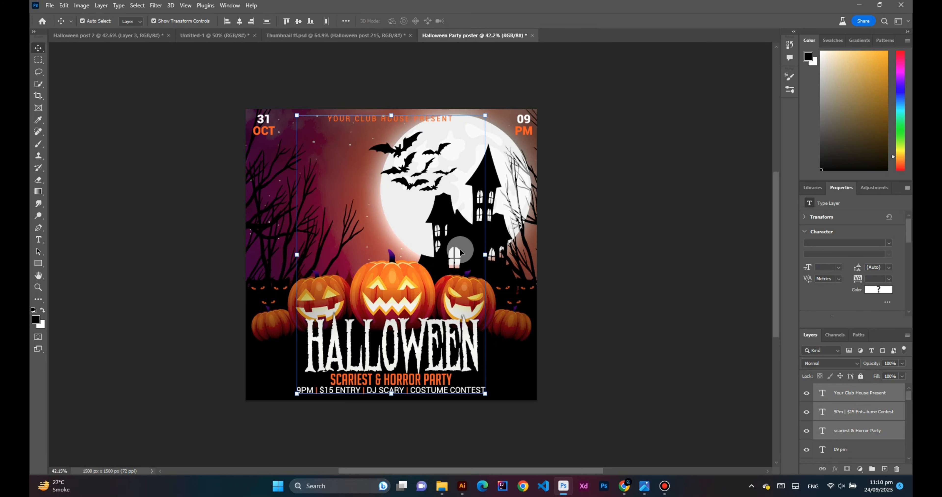
Step: Nudge the three pasted text lines down slightly together, deselect them and check the whole poster
{"action": "key", "text": "Down"}
{"action": "key", "text": "Down"}
{"action": "key", "text": "Down"}
{"action": "key", "text": "Down"}
{"action": "key", "text": "Down"}
{"action": "key", "text": "Down"}
{"action": "key", "text": "Down"}
{"action": "key", "text": "Down"}
{"action": "key", "text": "Down"}
{"action": "key", "text": "Down"}
{"action": "key", "text": "Down"}
{"action": "key", "text": "Down"}
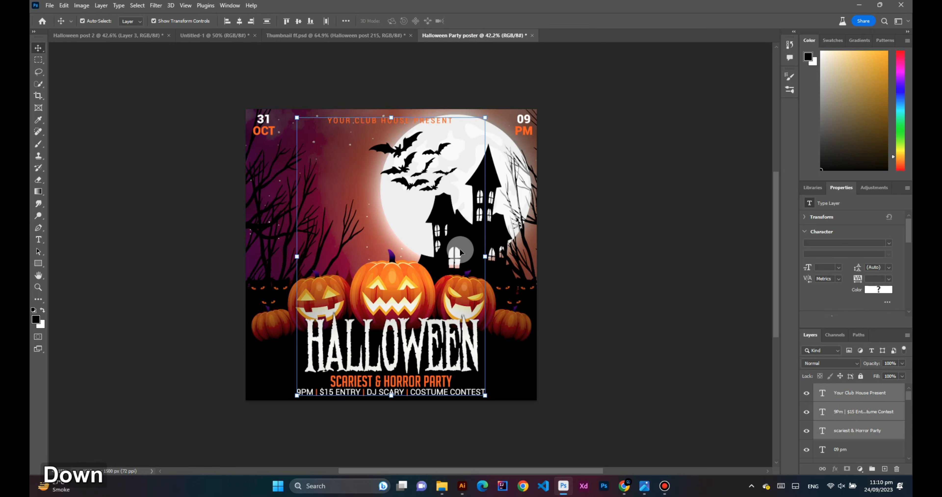
{"action": "left_click", "coordinate": [630, 236]}
{"action": "scroll", "coordinate": [621, 225], "scroll_direction": "down", "scroll_amount": 2}
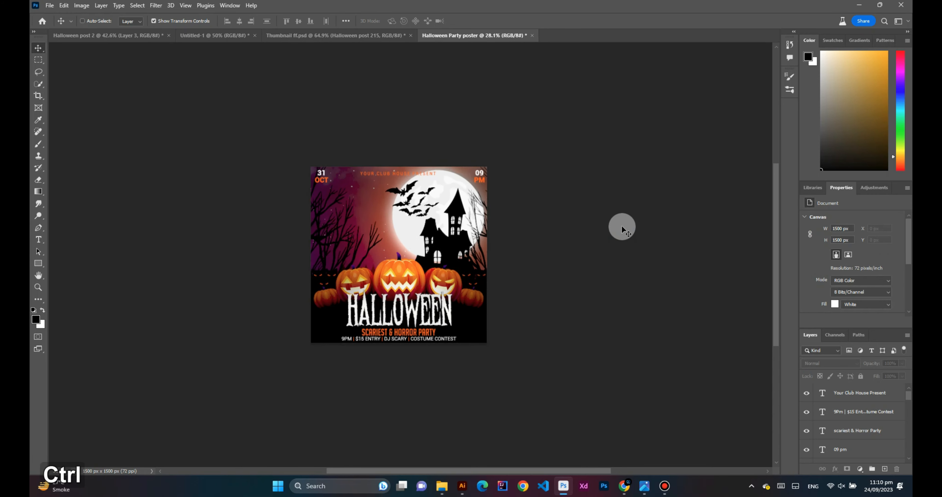
{"action": "scroll", "coordinate": [622, 223], "scroll_direction": "up", "scroll_amount": 3}
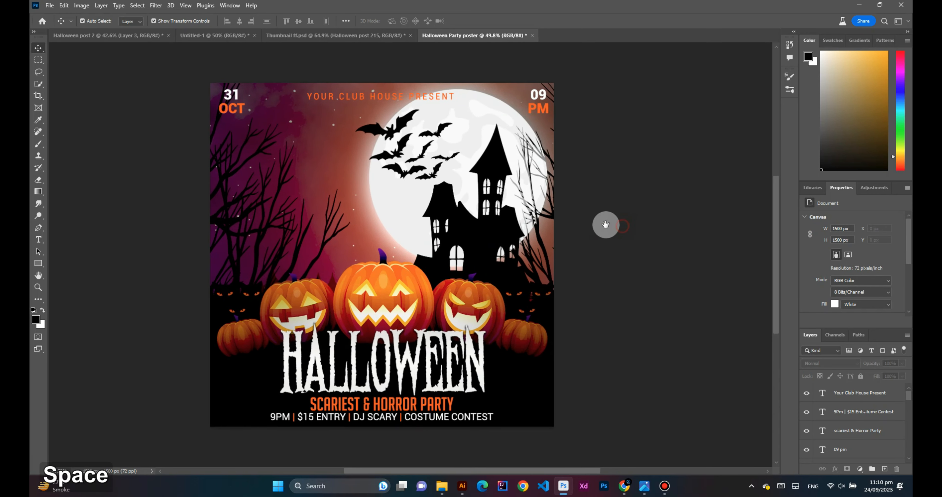